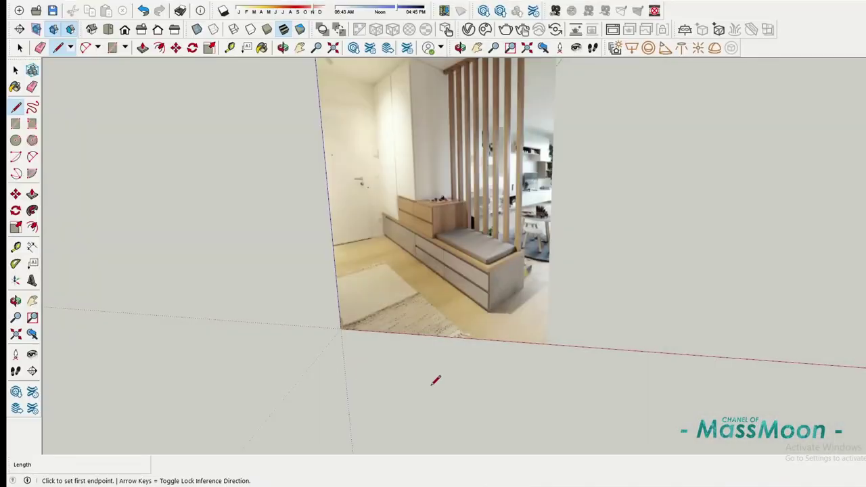
Orbit low beside the hallway reference photo and draw the first two base edges on the ground.
middle_drag(435, 381, 441, 361)
middle_drag(599, 393, 503, 418)
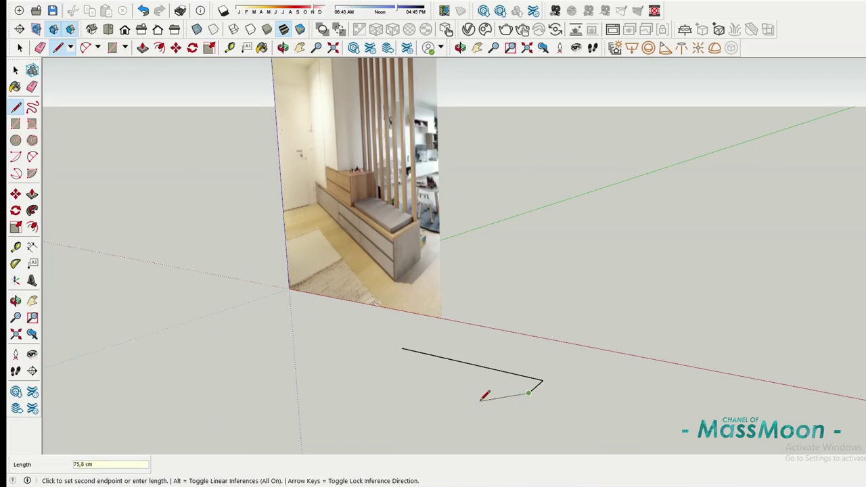
Close the base outline into a face and pull it up 4 into a box.
click(383, 358)
middle_drag(383, 358, 454, 373)
key(p)
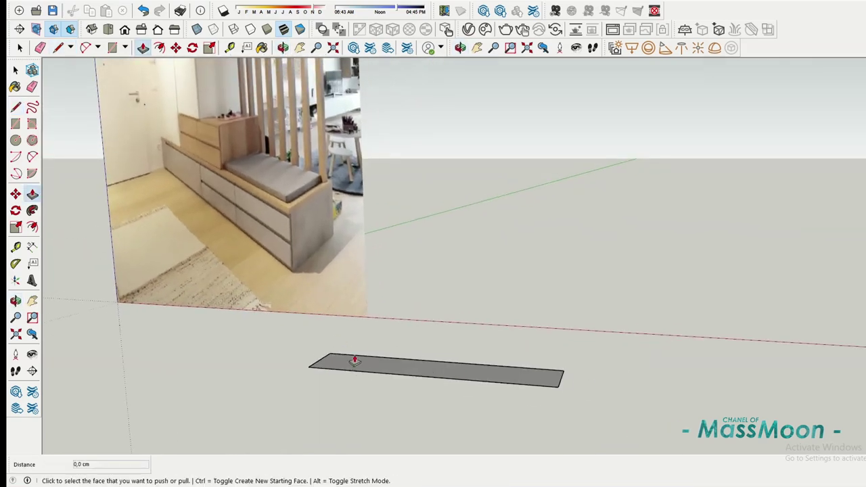
click(354, 360)
text(4)
key(Return)
middle_drag(362, 335, 348, 348)
key(space)
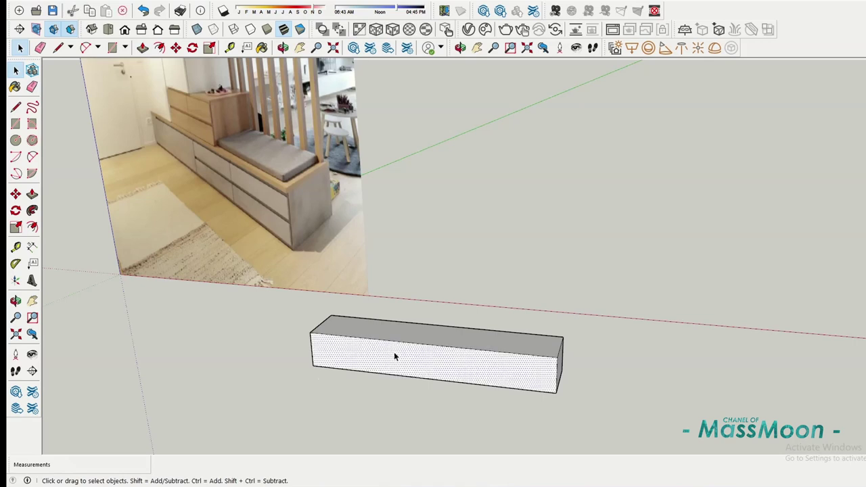
Offset the box's front face into a thin border and push the inner face inward.
key(f)
scroll(392, 364, up, 2)
key(Return)
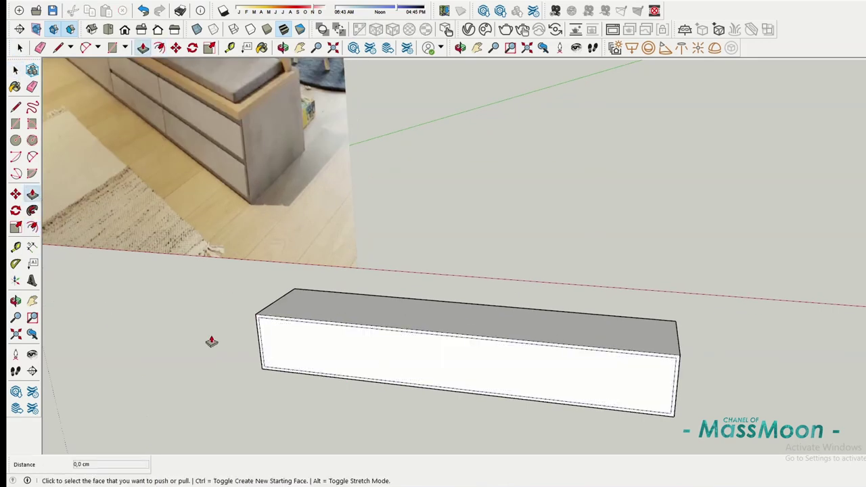
click(406, 349)
scroll(338, 350, down, 2)
text(5)
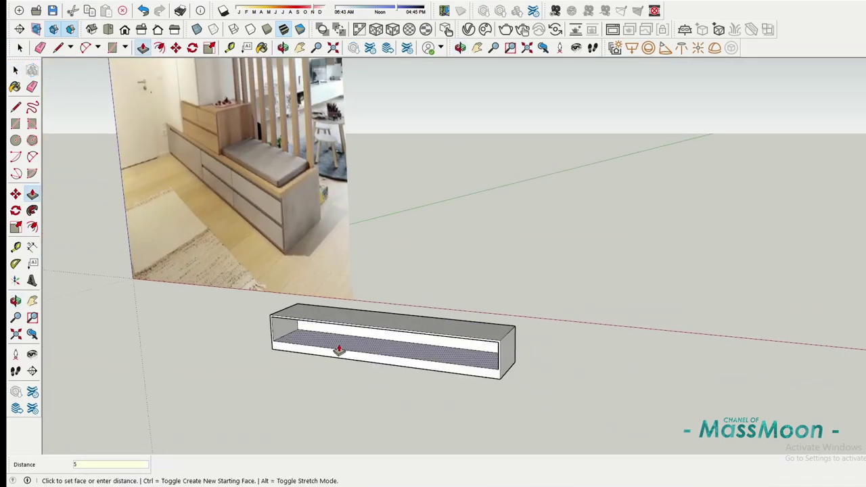
key(Return)
key(space)
scroll(393, 345, up, 2)
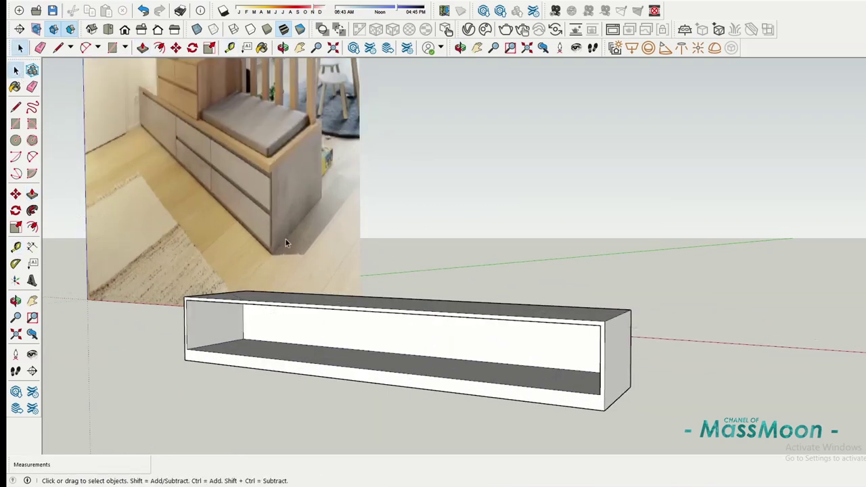
Push the inner face through to hollow the box, then group the whole shell.
key(p)
mouse_move(286, 239)
middle_down()
mouse_move(304, 295)
mouse_move(383, 297)
middle_up()
click(315, 310)
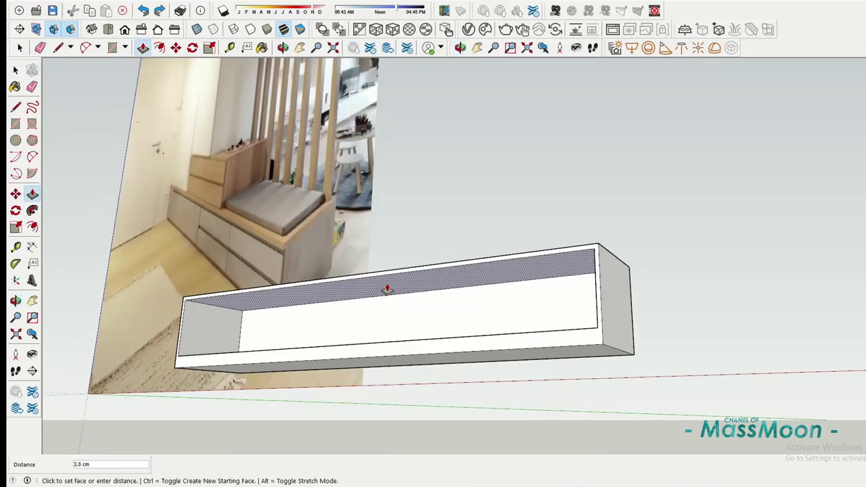
scroll(387, 289, down, 3)
key(space)
triple_click(381, 318)
right_click(381, 318)
click(406, 222)
middle_drag(335, 354, 301, 327)
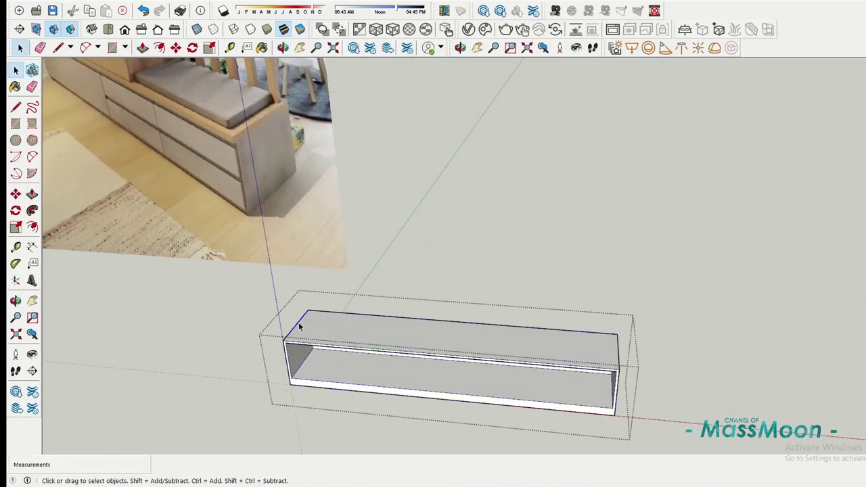
mouse_move(353, 333)
middle_down()
mouse_move(406, 360)
mouse_move(436, 436)
middle_up()
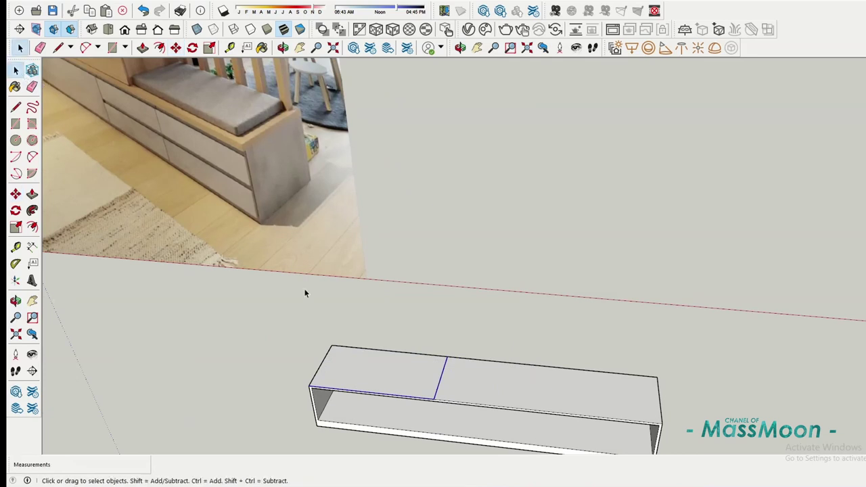
Pull the left section of the box top up into a tall tower.
key(p)
click(370, 374)
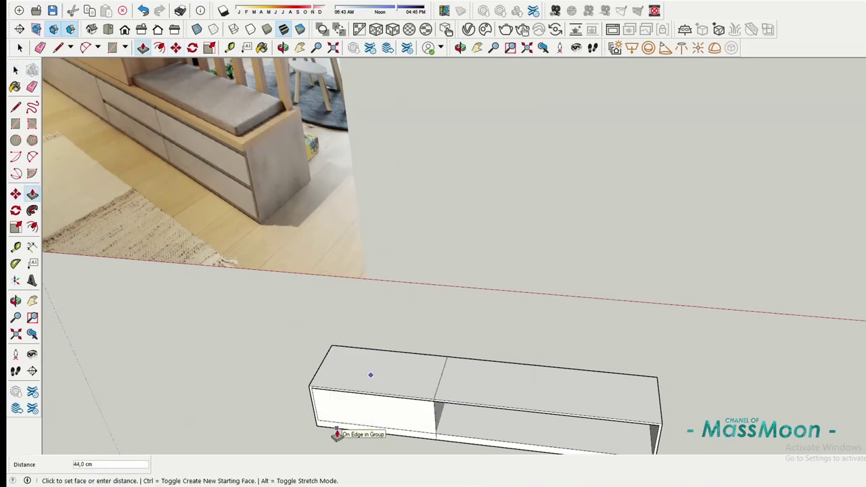
key(space)
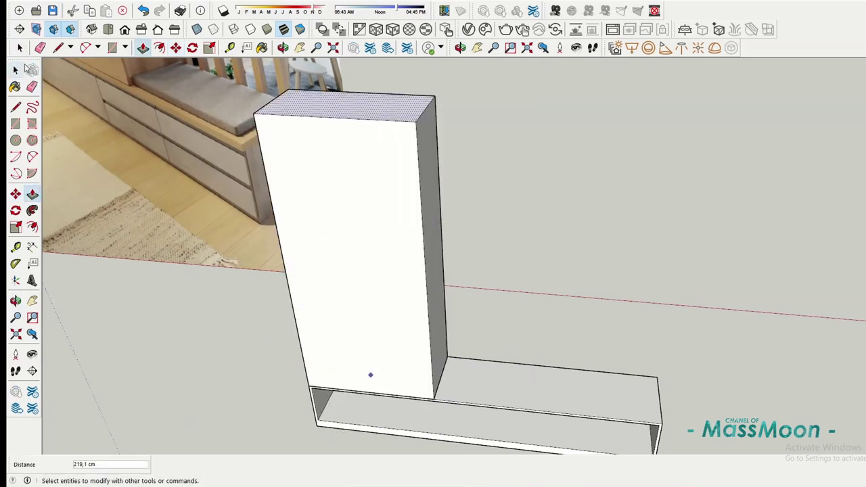
mouse_move(367, 372)
middle_down()
mouse_move(383, 340)
mouse_move(292, 292)
middle_up()
key(p)
click(322, 333)
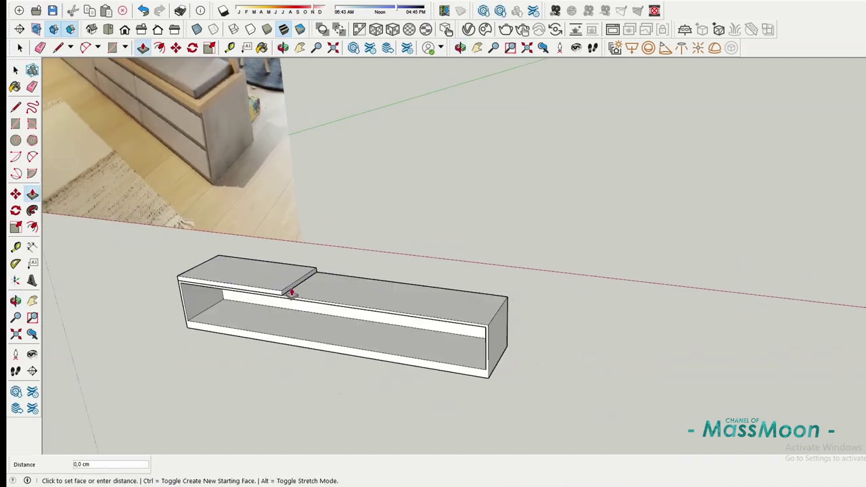
right_click(228, 288)
key(ctrl+c)
key(ctrl+v)
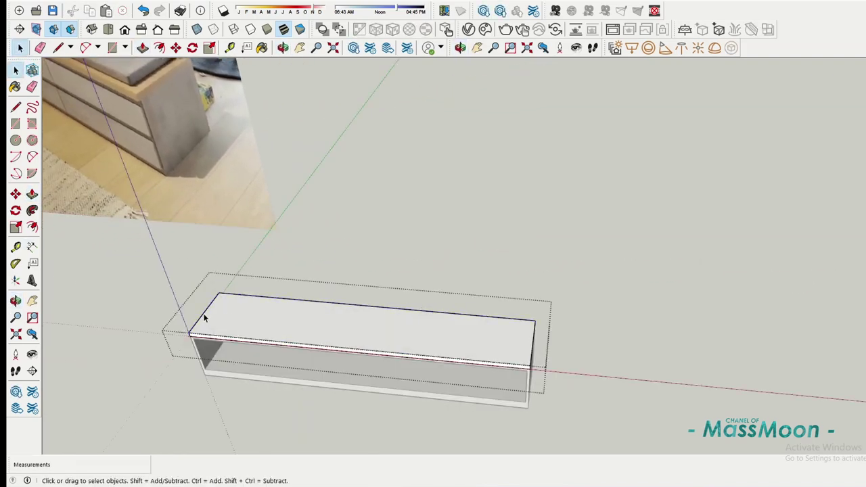
click(242, 312)
middle_drag(222, 265, 295, 225)
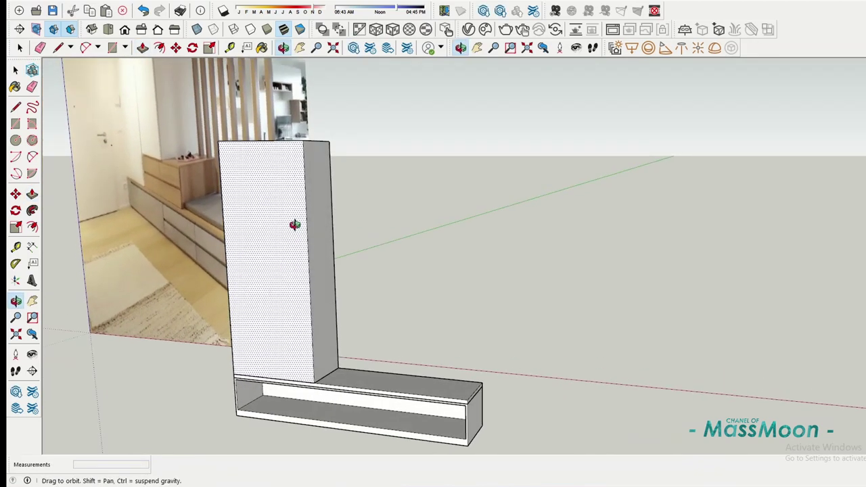
Extrude a small cubby box beside the tower and push its front open.
scroll(334, 381, up, 3)
key(m)
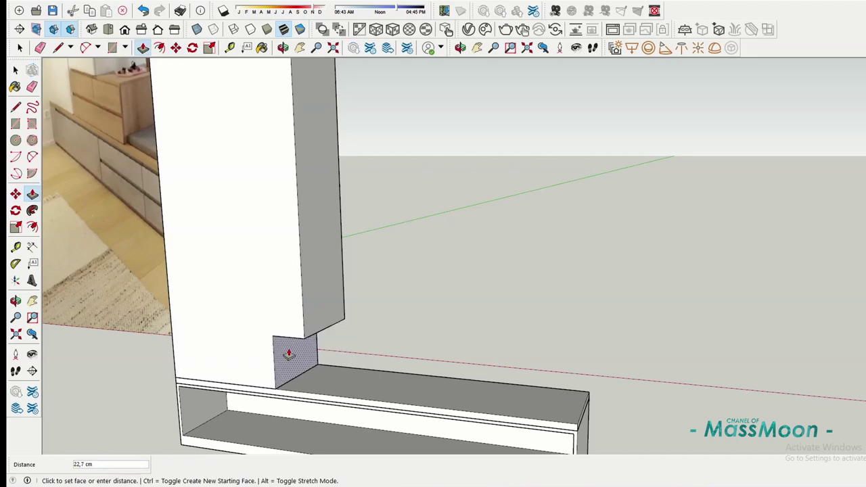
triple_click(250, 357)
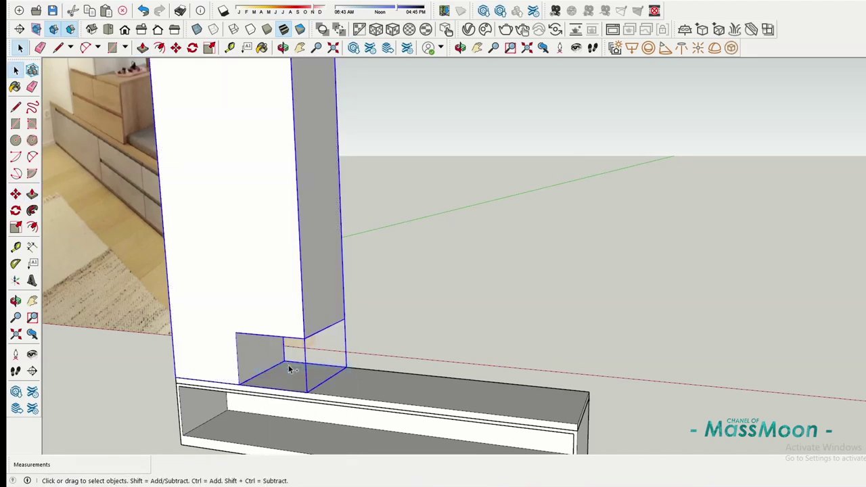
text(1)
key(Return)
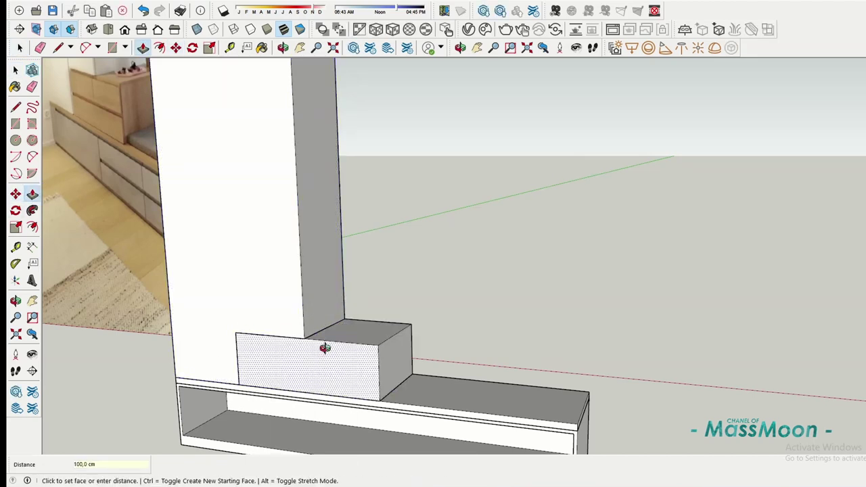
scroll(325, 348, up, 1)
key(f)
click(345, 345)
key(p)
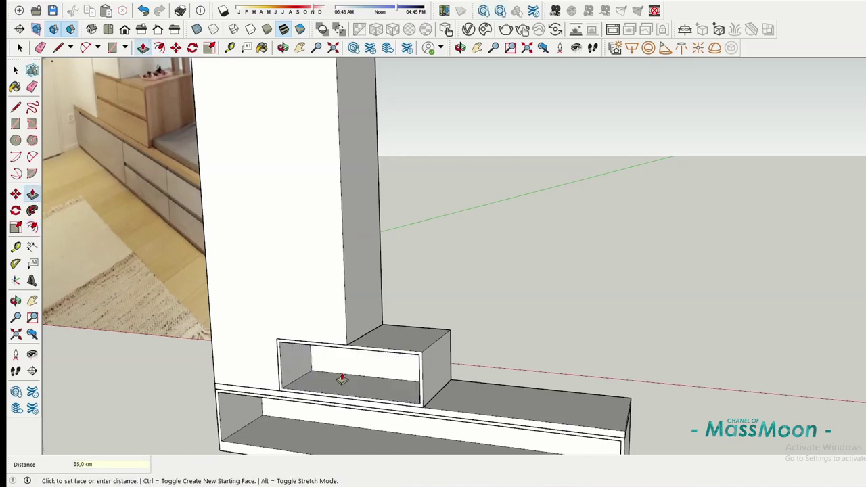
scroll(312, 366, up, 3)
click(15, 125)
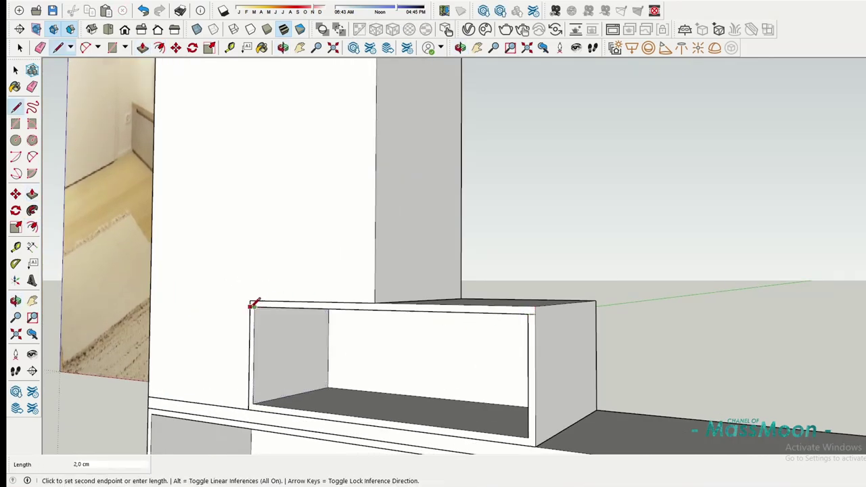
Move the cubby's top upward to raise a second tall bay beside the tower.
middle_drag(254, 304, 209, 293)
scroll(348, 281, up, 2)
key(m)
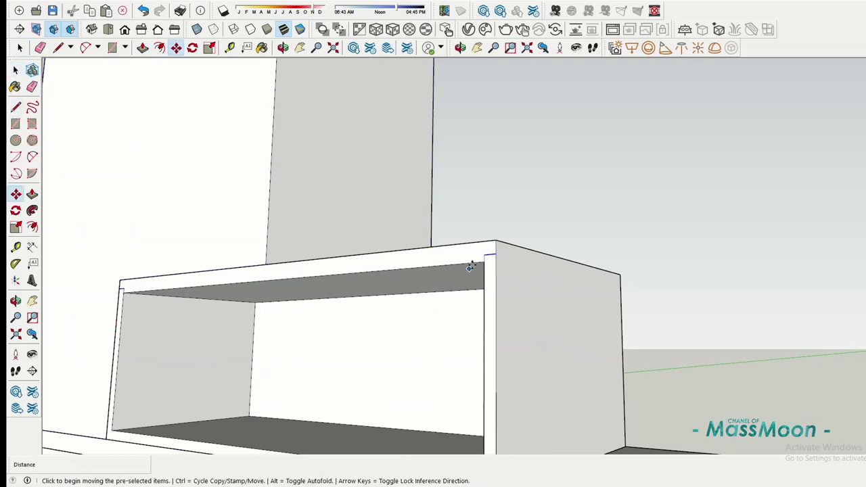
click(481, 262)
scroll(87, 285, down, 3)
scroll(187, 318, down, 3)
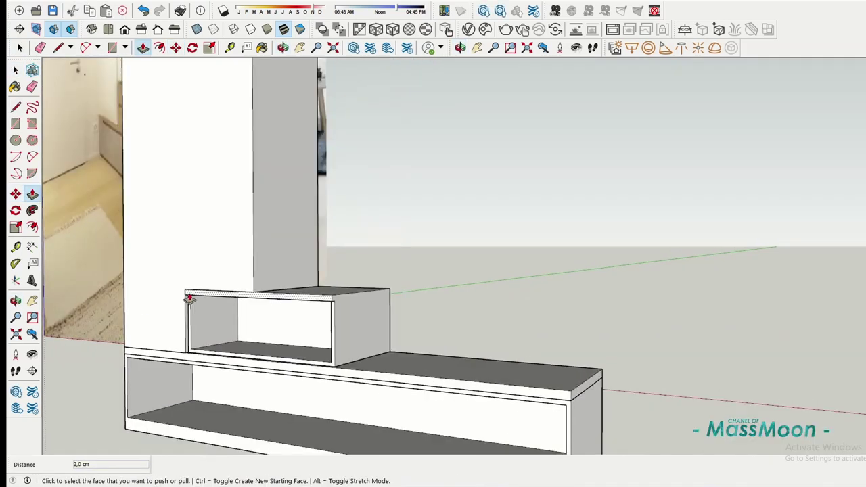
key(space)
middle_drag(203, 203, 338, 203)
Offset the tower front and push it in to hollow the tower with thin walls.
right_click(400, 133)
click(345, 256)
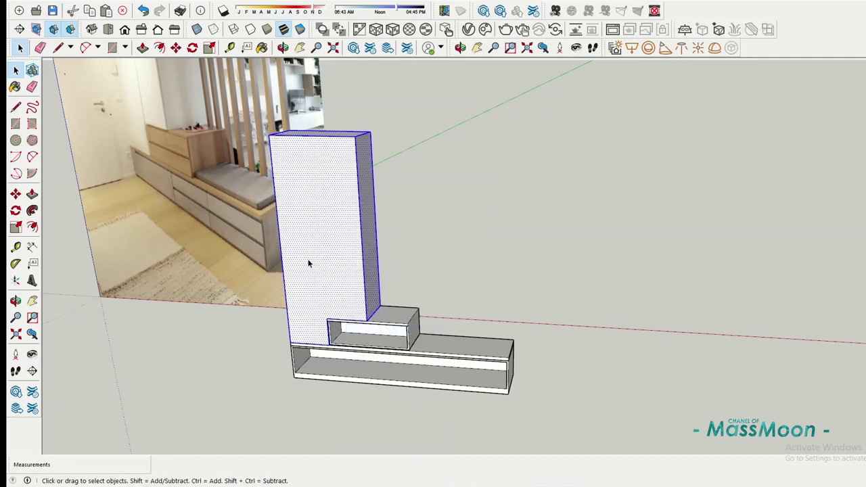
scroll(290, 243, up, 2)
key(f)
click(282, 239)
scroll(282, 239, up, 1)
click(31, 195)
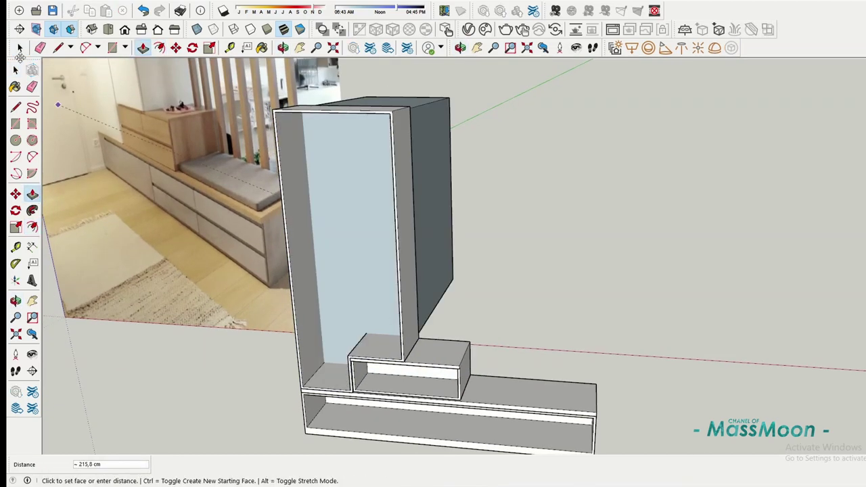
key(space)
Draw a vertical divider on the tower front and push the right section back 45 cm.
click(332, 112)
scroll(347, 355, up, 3)
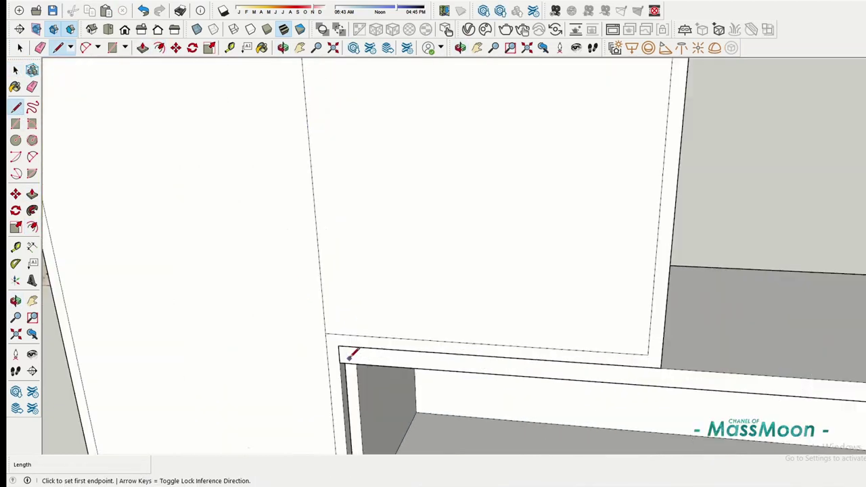
scroll(358, 151, down, 3)
key(space)
key(p)
click(384, 298)
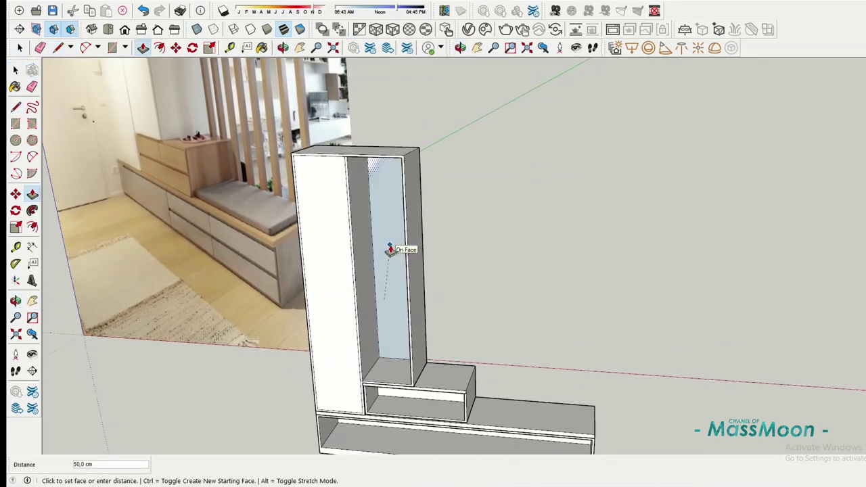
key(Return)
middle_drag(339, 261, 344, 218)
key(space)
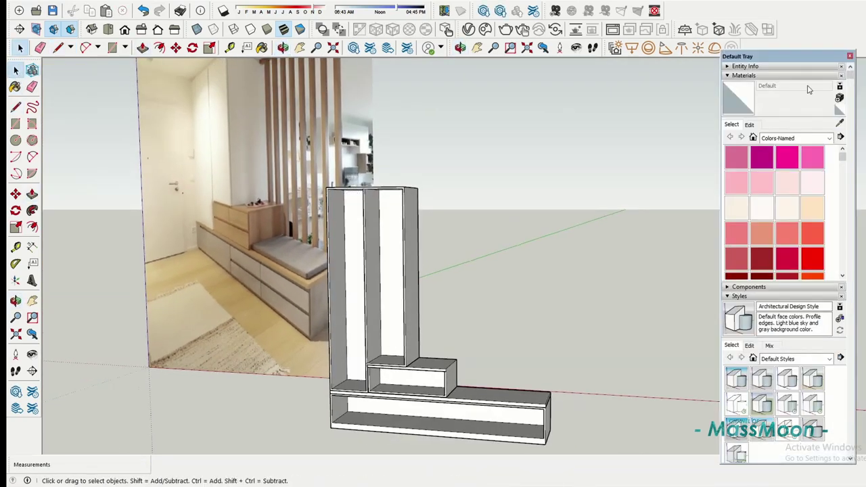
Pull a lower panel edge out 2 cm and select the whole tall cabinet.
middle_drag(385, 252, 354, 280)
scroll(400, 329, up, 3)
mouse_move(400, 328)
middle_down()
mouse_move(386, 300)
mouse_move(380, 356)
mouse_move(339, 270)
middle_up()
scroll(338, 271, up, 3)
scroll(318, 217, down, 3)
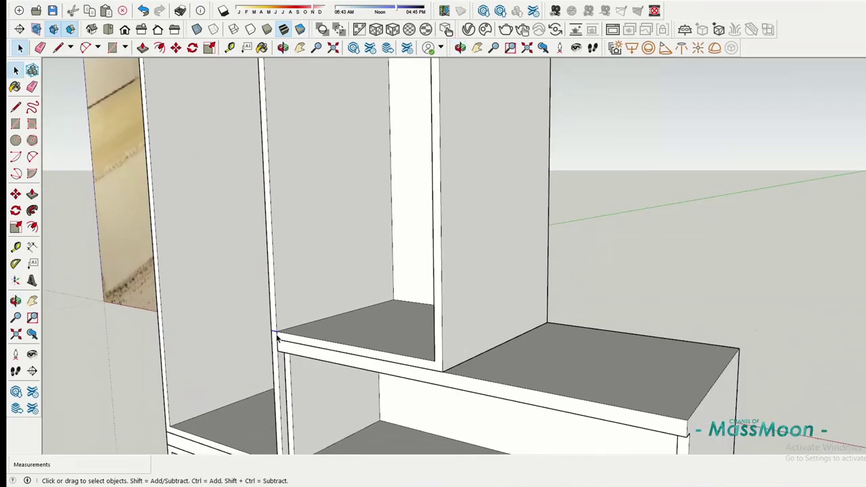
scroll(293, 153, down, 2)
scroll(293, 153, up, 3)
mouse_move(312, 174)
middle_down()
mouse_move(361, 371)
mouse_move(406, 305)
mouse_move(423, 304)
mouse_move(401, 281)
mouse_move(499, 334)
mouse_move(379, 352)
middle_up()
scroll(361, 372, up, 2)
key(p)
click(358, 359)
scroll(362, 365, down, 5)
key(space)
click(423, 304)
scroll(401, 281, up, 5)
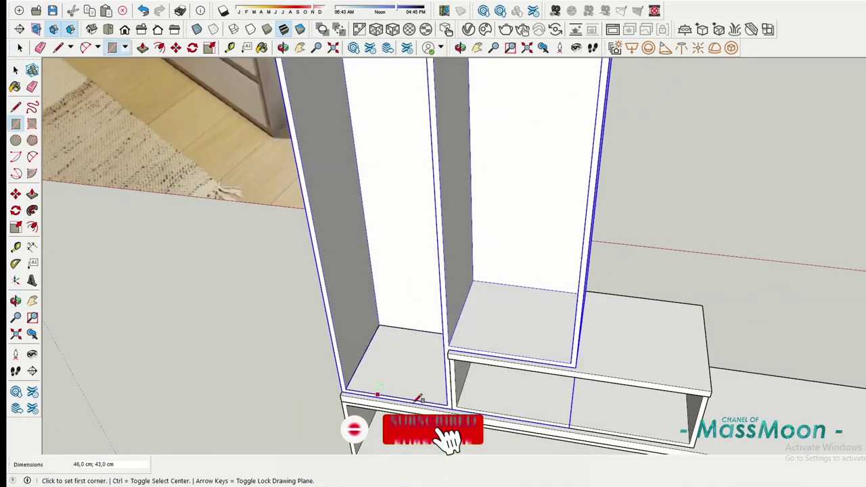
Draw a shelf panel in the lower-left compartment and make it a component.
key(p)
click(371, 354)
right_click(377, 367)
click(406, 249)
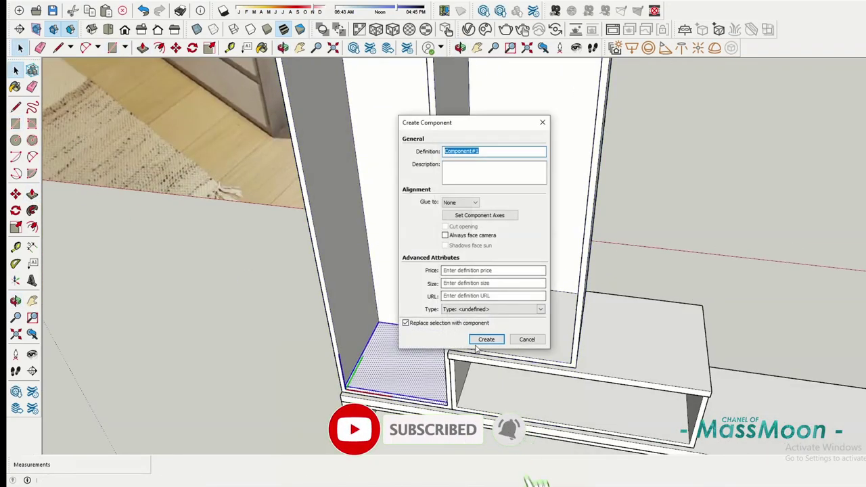
click(485, 338)
Copy the shelf into the right column and array it with x3.
key(m)
scroll(298, 109, down, 5)
ctrl+click(298, 108)
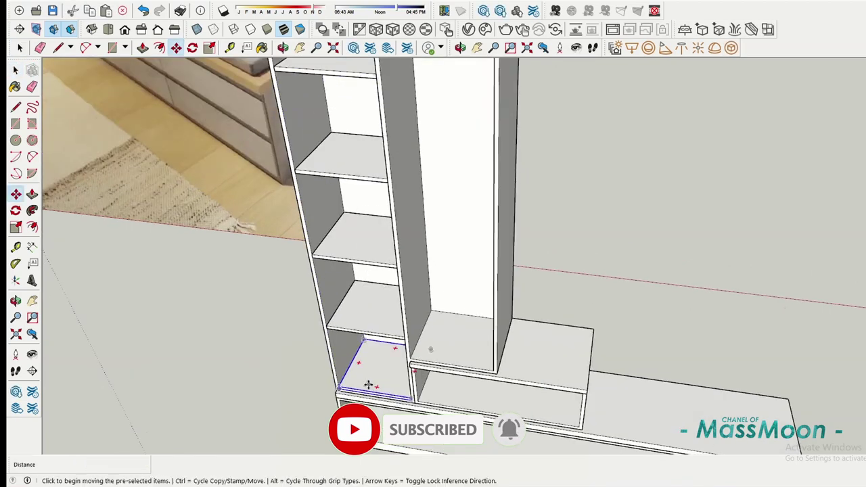
scroll(369, 291, up, 3)
ctrl+click(369, 291)
click(508, 310)
scroll(509, 310, down, 5)
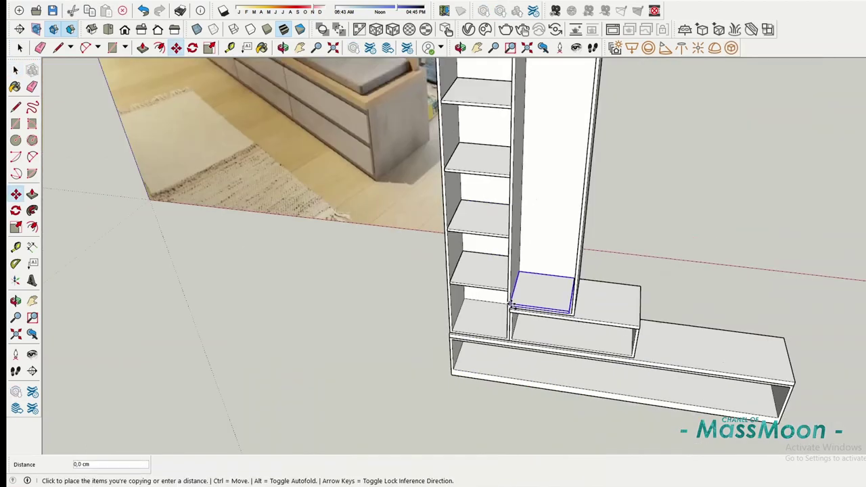
text(x3o)
drag(533, 176, 474, 119)
key(m)
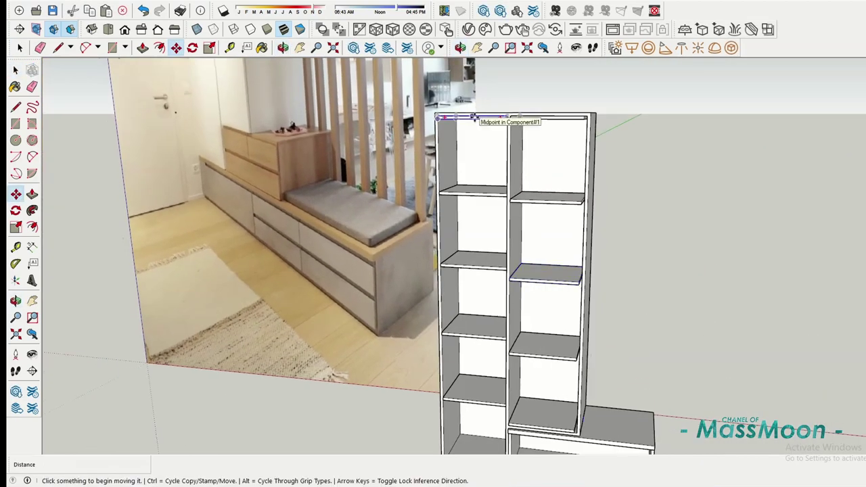
middle_drag(544, 423, 508, 332)
scroll(529, 319, up, 3)
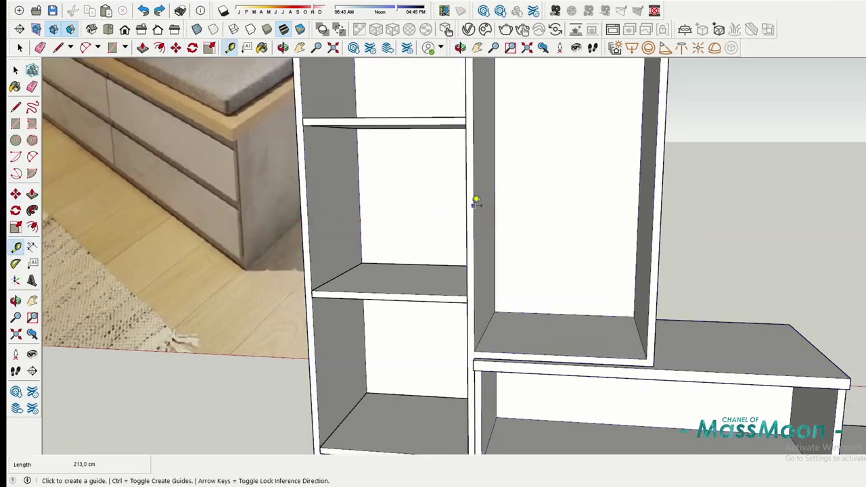
middle_drag(658, 212, 364, 227)
key(space)
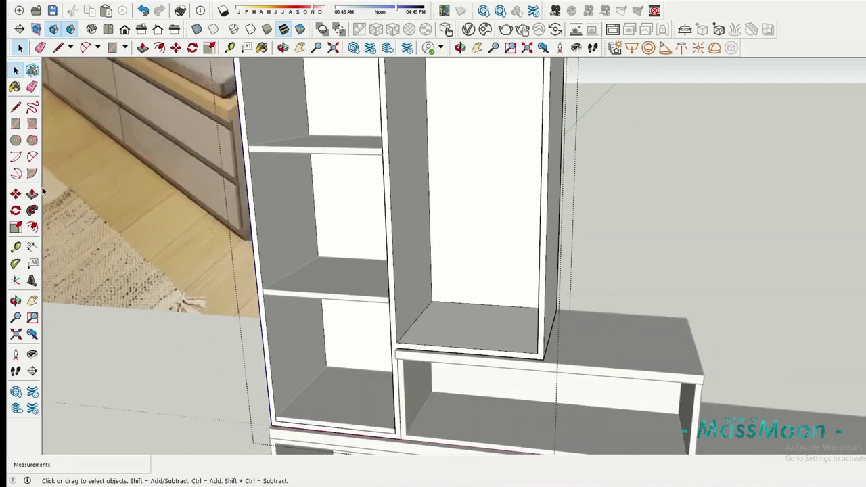
Push the lower-left compartment's side face 1 cm.
key(p)
scroll(406, 273, up, 2)
middle_drag(407, 272, 468, 277)
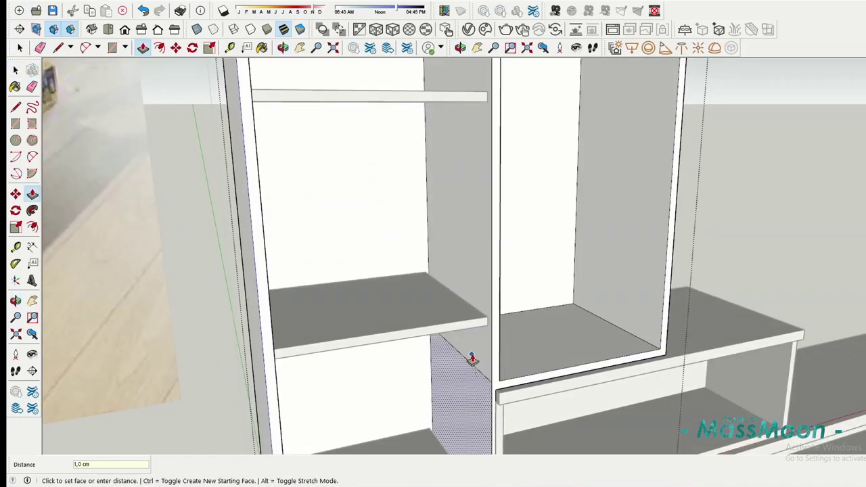
scroll(449, 354, down, 3)
click(19, 48)
key(space)
scroll(358, 419, up, 5)
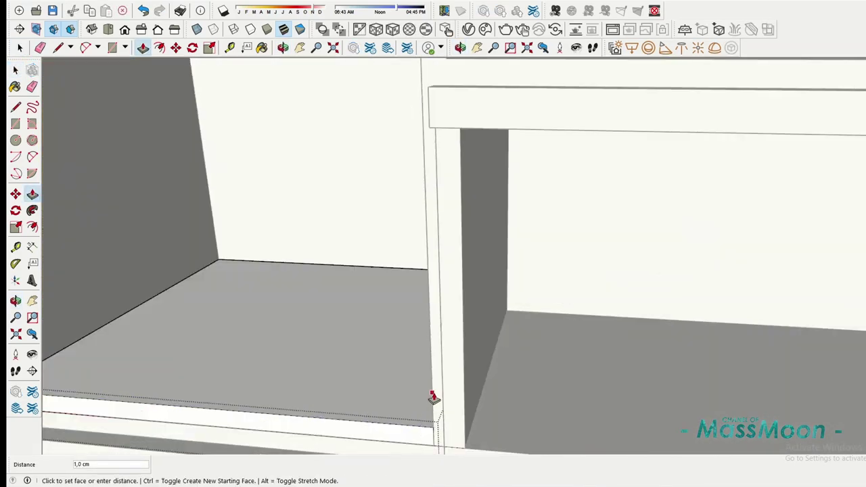
Move the lower shelf into place inside its compartment.
key(space)
scroll(212, 398, down, 5)
scroll(386, 387, up, 5)
key(m)
click(387, 386)
mouse_move(541, 203)
middle_down()
mouse_move(562, 120)
mouse_move(508, 232)
middle_up()
Draw a rectangle covering the front of the tower's left column.
key(m)
scroll(480, 199, down, 3)
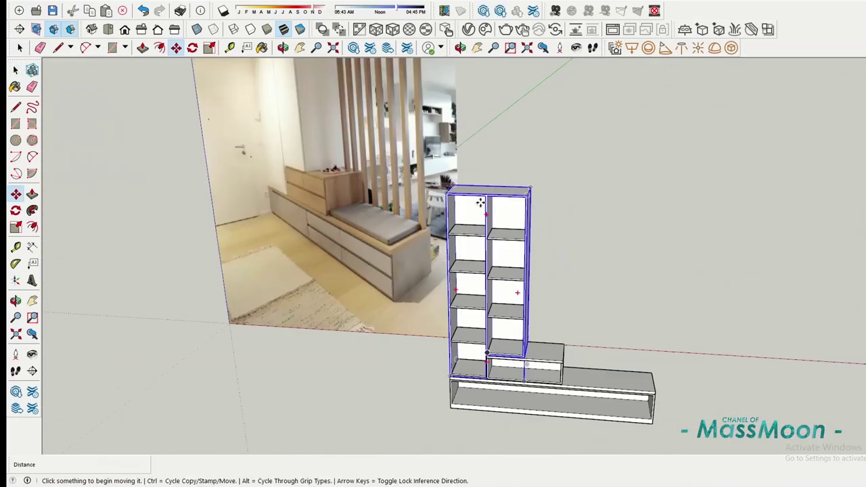
key(space)
middle_drag(480, 199, 474, 289)
scroll(474, 290, up, 4)
click(16, 123)
scroll(551, 92, down, 3)
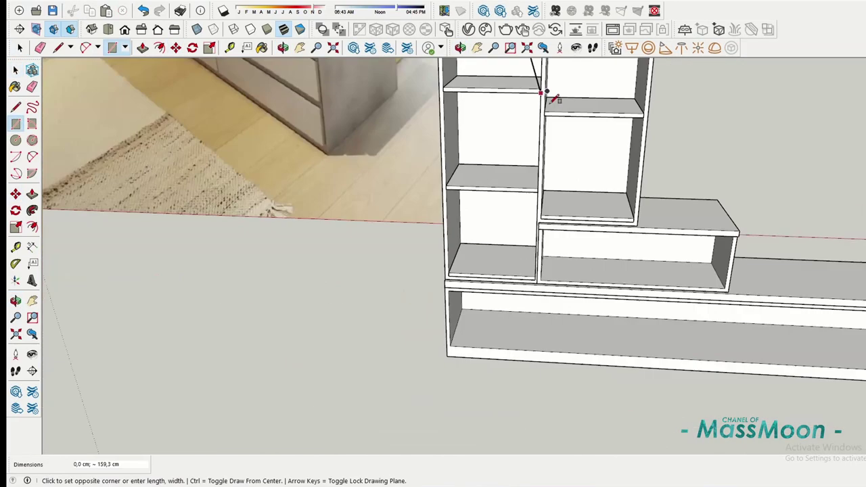
scroll(609, 310, up, 4)
click(609, 309)
scroll(400, 271, down, 2)
middle_drag(400, 271, 338, 257)
Pull the left front out into a door panel and offset a 0.8 cm border on it.
click(31, 195)
scroll(437, 232, up, 2)
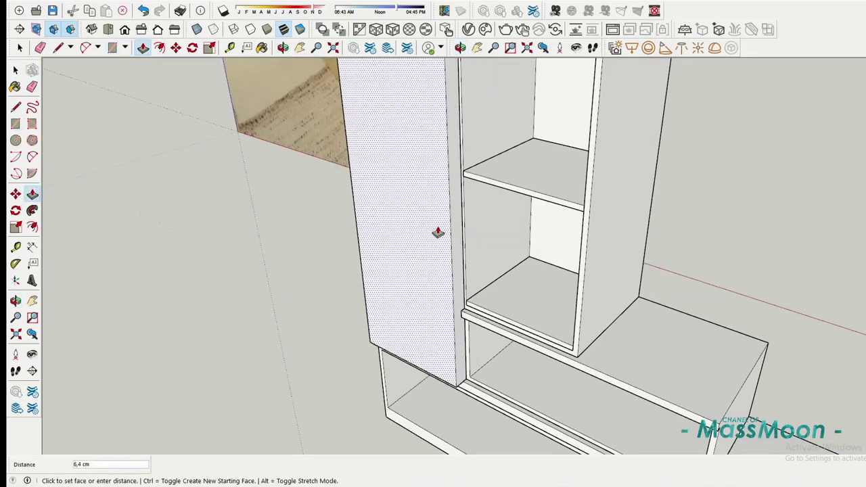
middle_drag(438, 232, 464, 294)
scroll(487, 244, up, 5)
key(f)
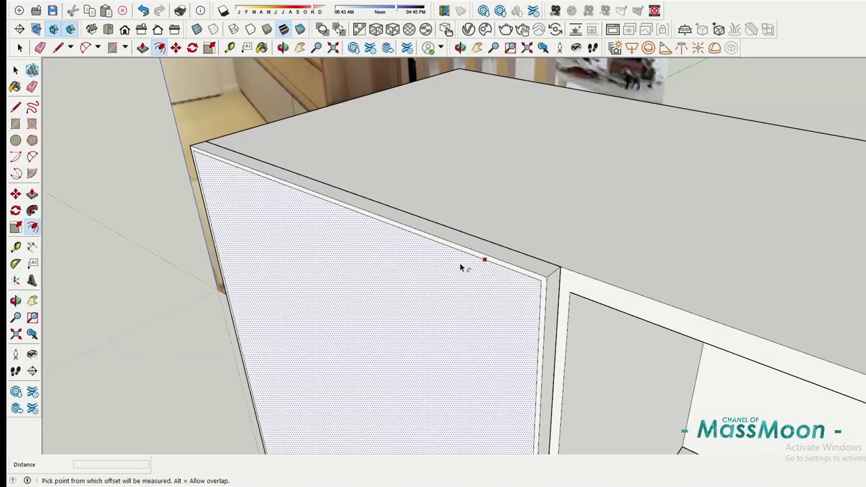
click(460, 267)
click(464, 251)
Draw a line across the left door's top edge to split the border strip.
key(p)
key(l)
scroll(499, 256, up, 2)
click(499, 256)
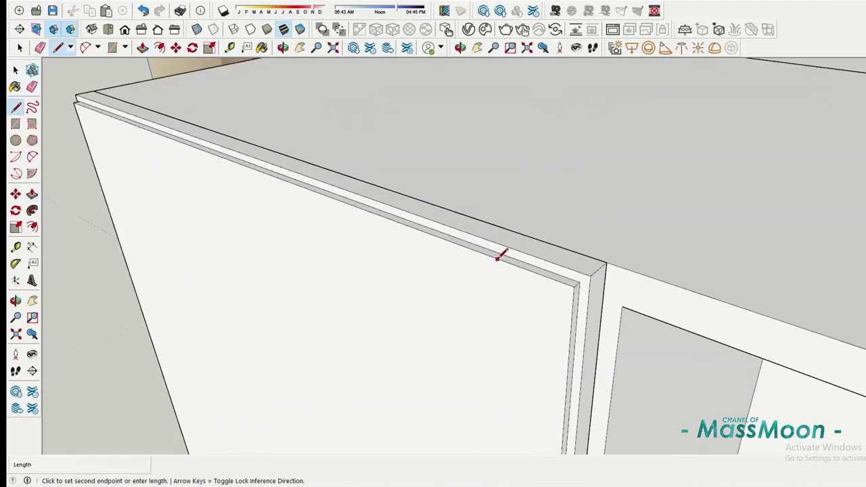
key(space)
click(472, 299)
Pull the right column's front out into a second door panel.
key(p)
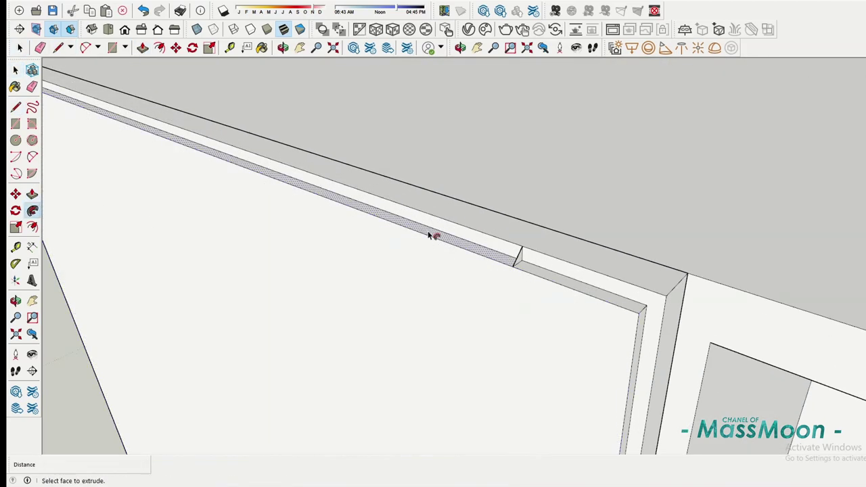
scroll(488, 329, down, 5)
key(space)
middle_drag(521, 221, 98, 193)
scroll(99, 193, up, 3)
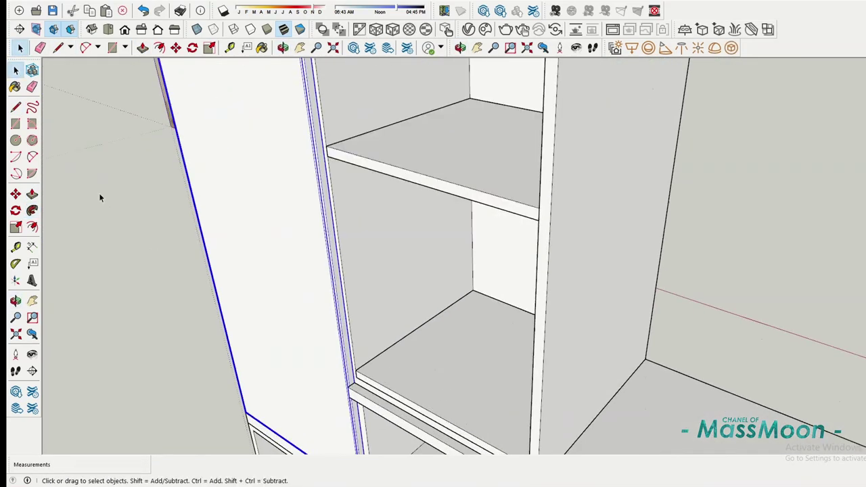
click(359, 376)
scroll(360, 376, down, 5)
key(Escape)
key(p)
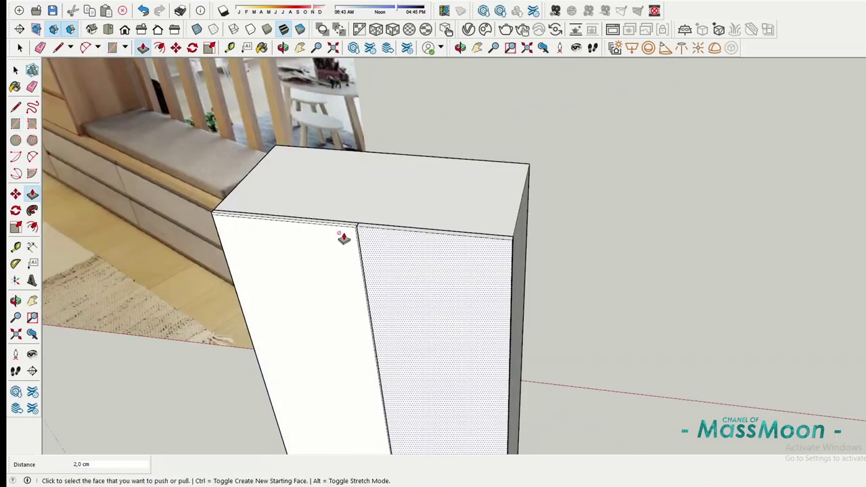
Offset a border on the right door's face.
key(f)
scroll(418, 224, up, 5)
click(419, 219)
scroll(419, 219, down, 3)
middle_drag(64, 155, 359, 212)
key(p)
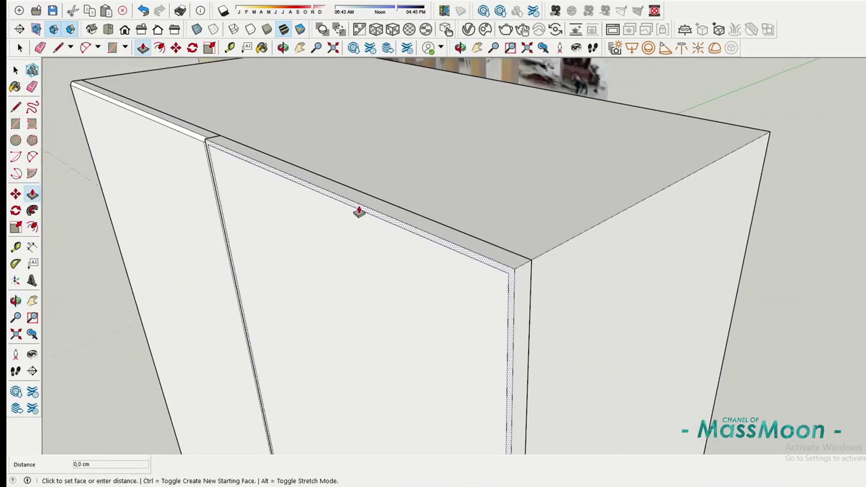
scroll(394, 139, up, 2)
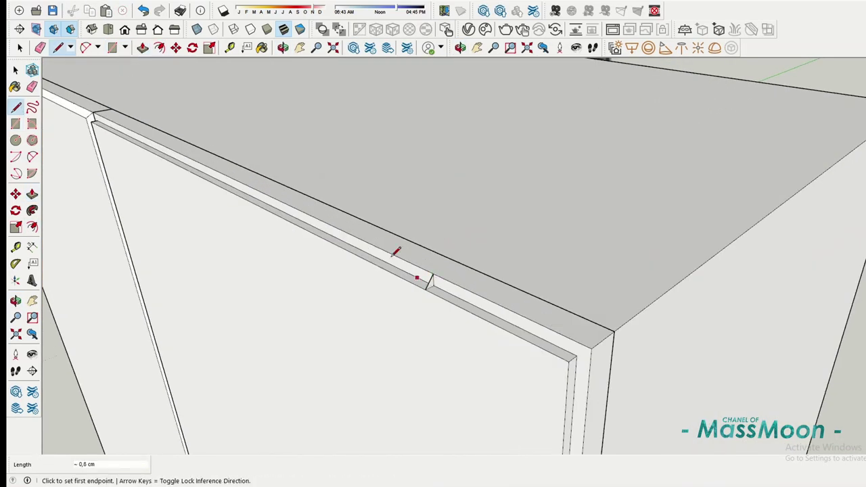
scroll(431, 287, down, 5)
key(space)
Select the right door panel's geometry and make it a group.
click(405, 270)
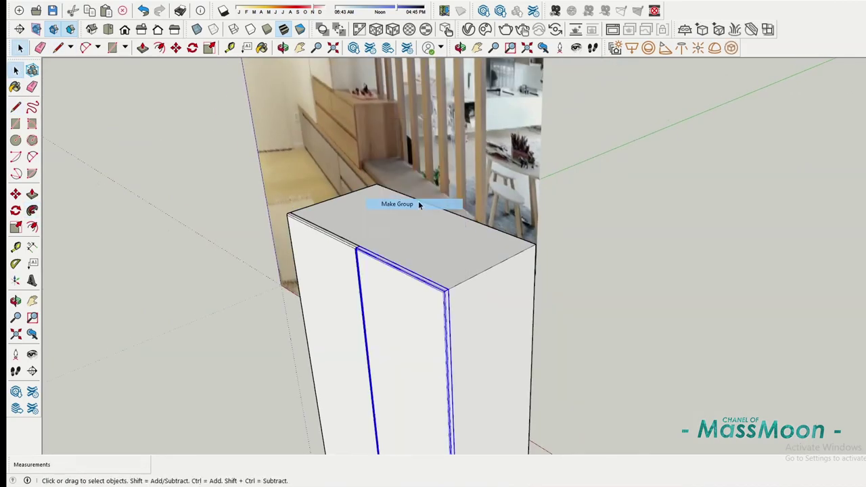
key(r)
scroll(357, 157, up, 1)
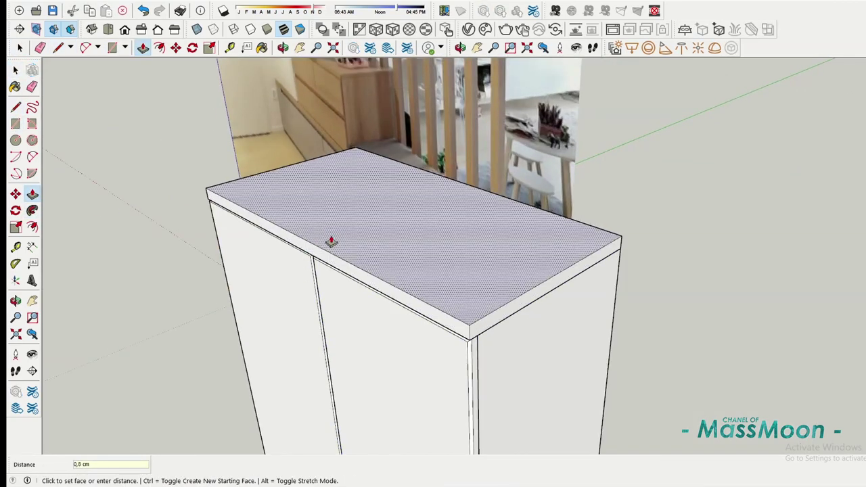
middle_drag(331, 241, 340, 228)
key(space)
right_click(340, 228)
click(399, 311)
scroll(433, 257, down, 5)
Pull a 2 cm board up from the cubby floor.
middle_drag(447, 230, 522, 207)
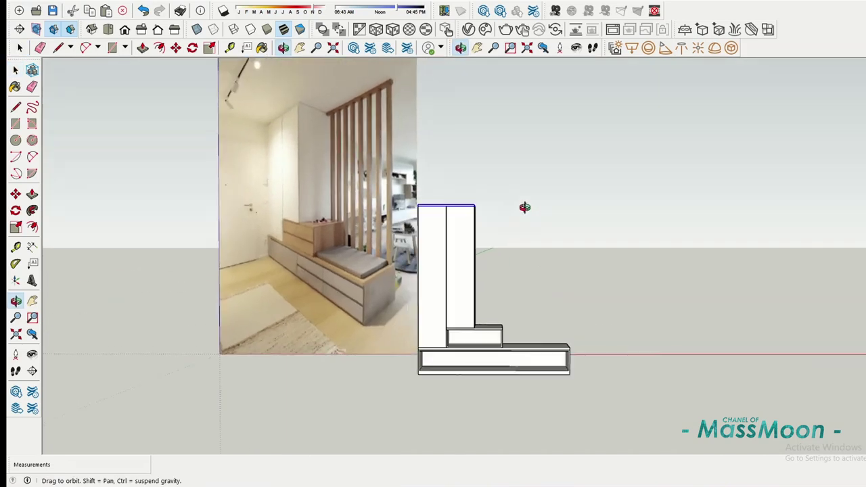
scroll(474, 325, up, 4)
scroll(376, 227, up, 1)
scroll(413, 355, up, 3)
click(325, 347)
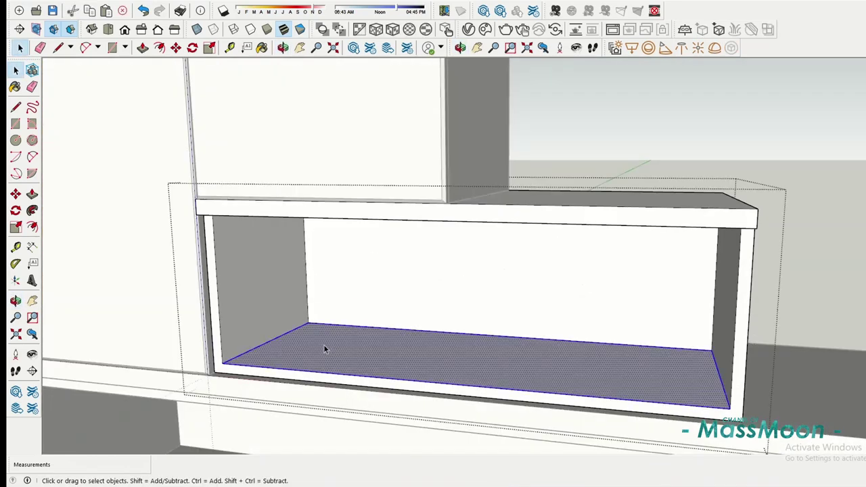
click(32, 211)
click(32, 194)
click(299, 356)
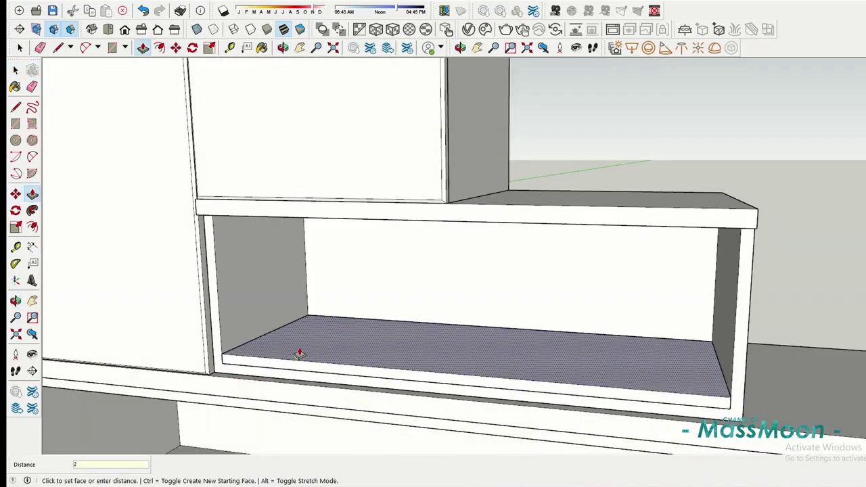
Move the new shelf board 14 cm up inside the cubby.
click(239, 361)
key(m)
scroll(238, 361, up, 2)
click(233, 358)
scroll(375, 186, down, 3)
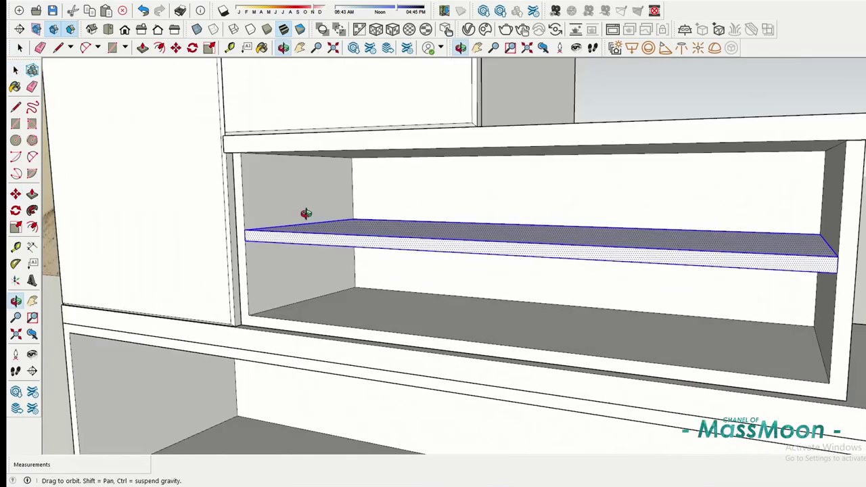
middle_drag(300, 216, 382, 308)
scroll(480, 280, up, 3)
middle_drag(480, 280, 386, 381)
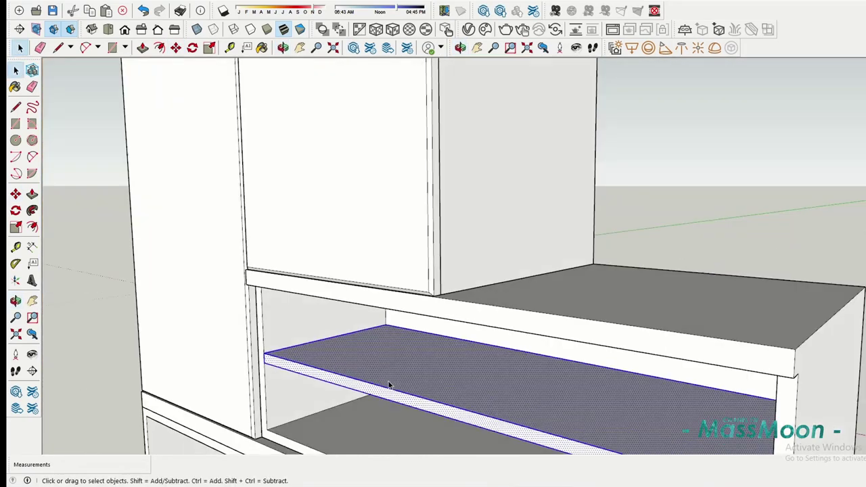
Resize the shelf and set it in its final, higher position in the cubby.
key(p)
click(330, 344)
click(246, 346)
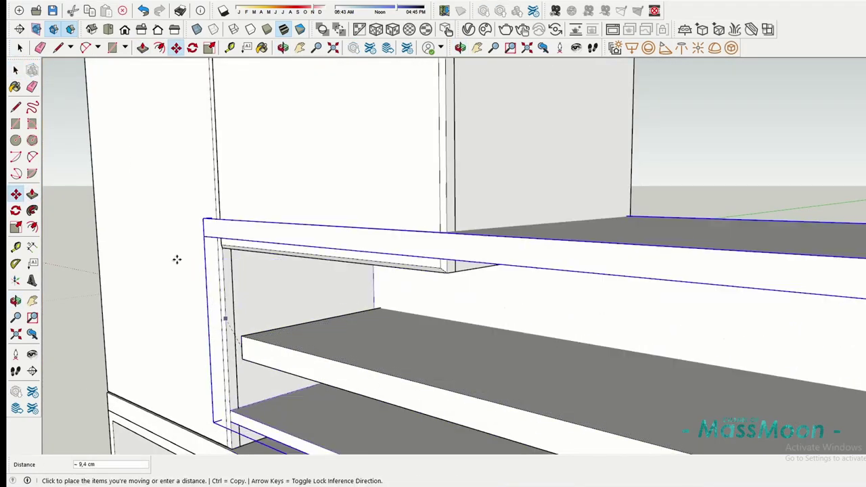
middle_drag(178, 257, 335, 329)
scroll(373, 268, up, 3)
click(374, 269)
click(373, 277)
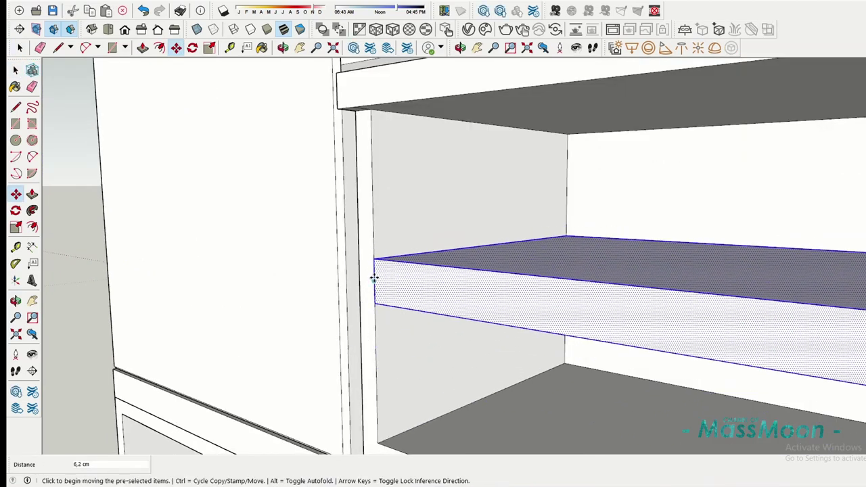
scroll(373, 277, down, 3)
scroll(402, 257, up, 3)
scroll(402, 258, up, 2)
key(space)
Make a 2 cm thick divider panel and move it to the cubby's middle.
click(15, 124)
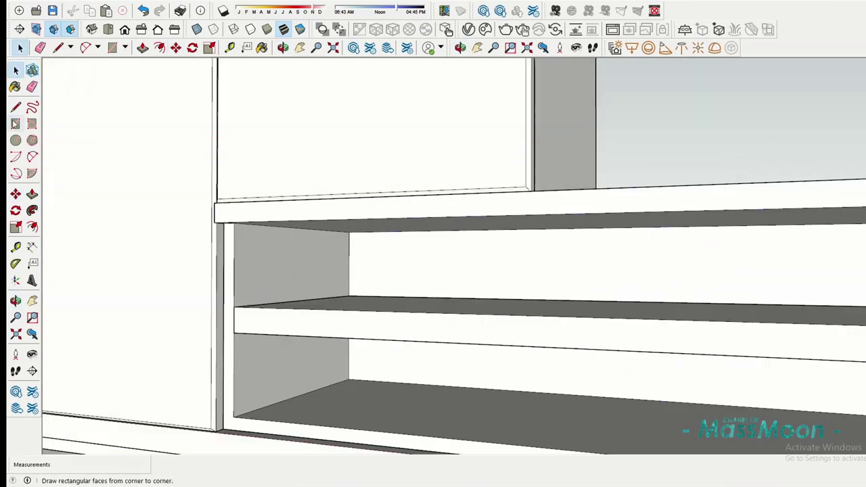
click(32, 193)
click(305, 298)
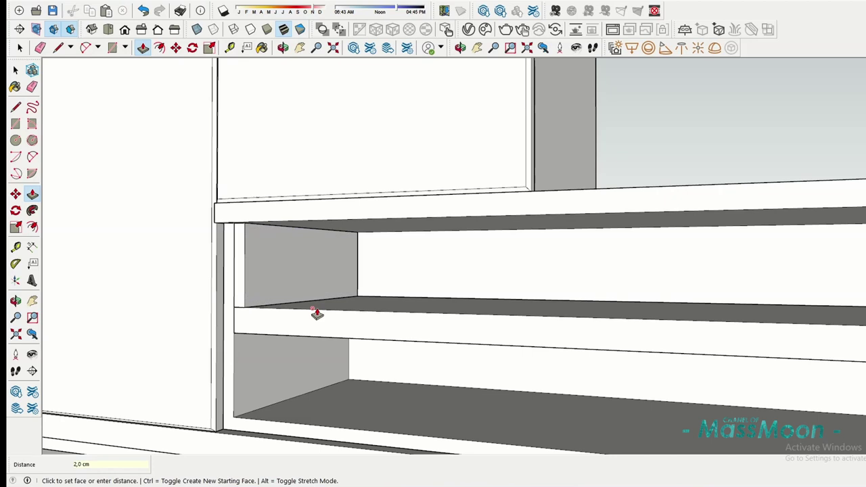
key(m)
click(300, 271)
click(584, 327)
mouse_move(584, 327)
middle_down()
mouse_move(393, 271)
mouse_move(495, 267)
middle_up()
Pull the drawer front's top face upward to close the lower compartment.
key(r)
scroll(386, 311, up, 3)
middle_drag(623, 303, 525, 272)
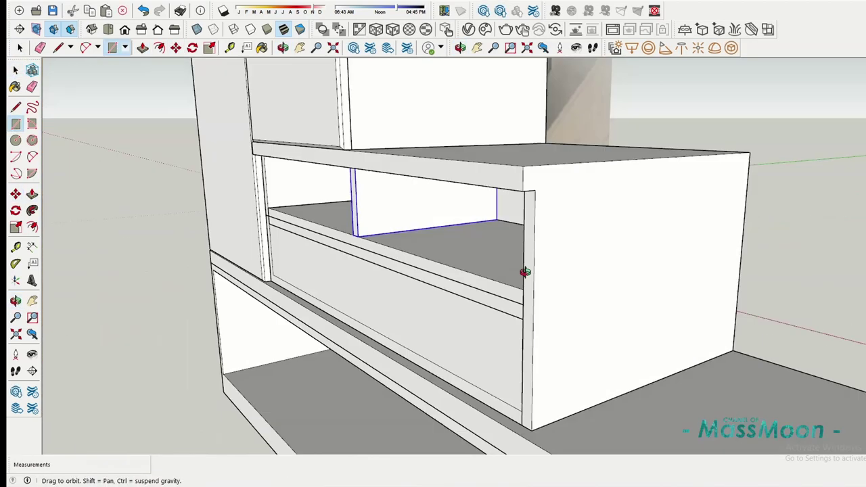
key(p)
scroll(530, 329, up, 2)
click(520, 335)
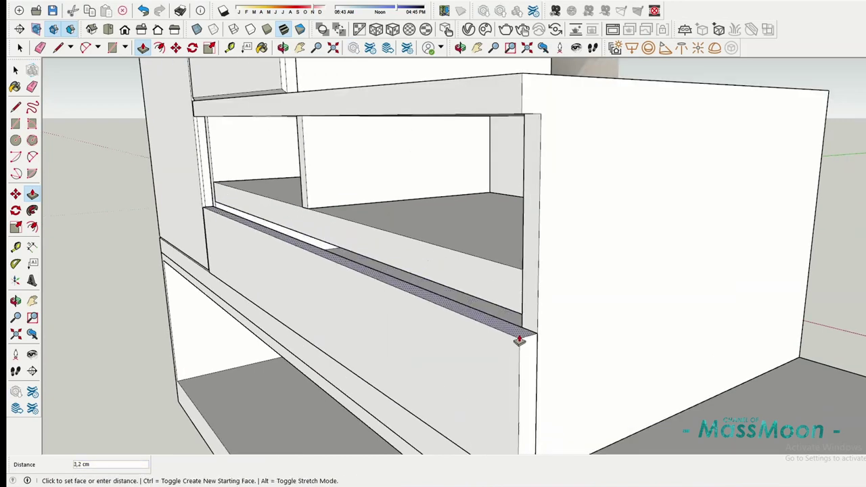
middle_drag(520, 329, 434, 271)
click(16, 69)
Draw a rectangle over the drawer opening and push it 2 cm.
scroll(433, 270, up, 2)
key(r)
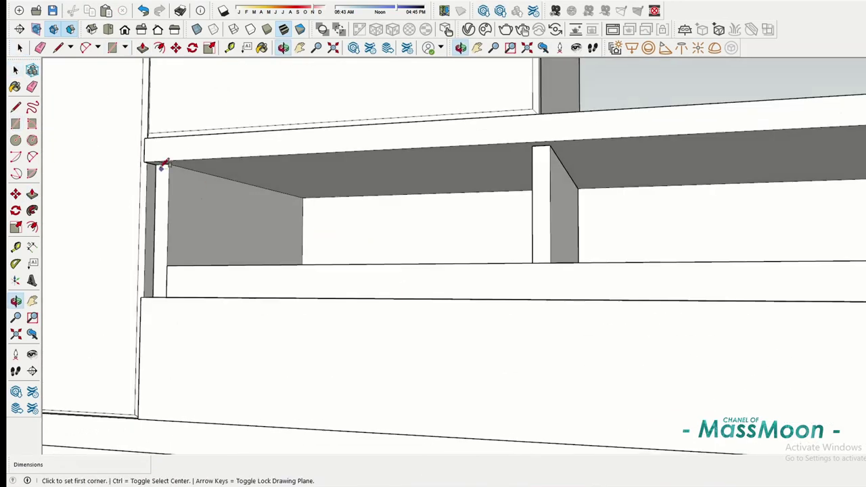
click(157, 156)
click(533, 263)
text(p2)
key(Return)
middle_drag(480, 209, 408, 247)
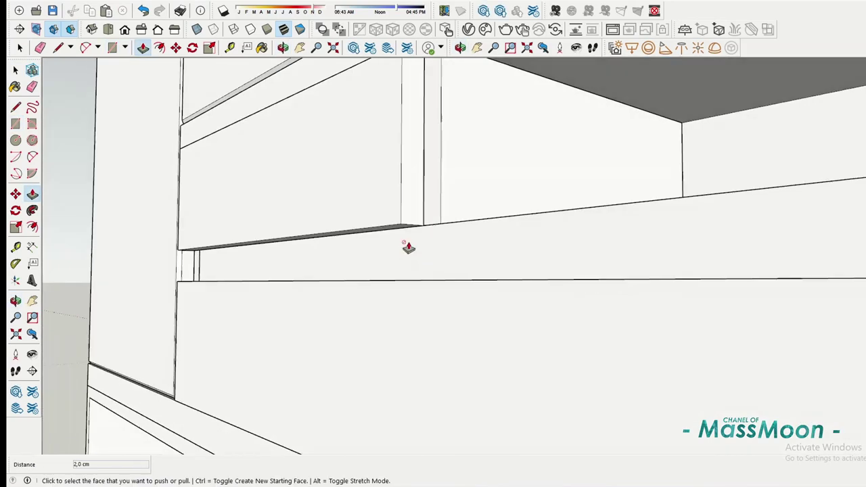
mouse_move(459, 285)
middle_down()
mouse_move(331, 232)
mouse_move(298, 182)
mouse_move(411, 181)
middle_up()
key(space)
key(space)
mouse_move(266, 176)
middle_down()
mouse_move(381, 187)
mouse_move(306, 185)
middle_up()
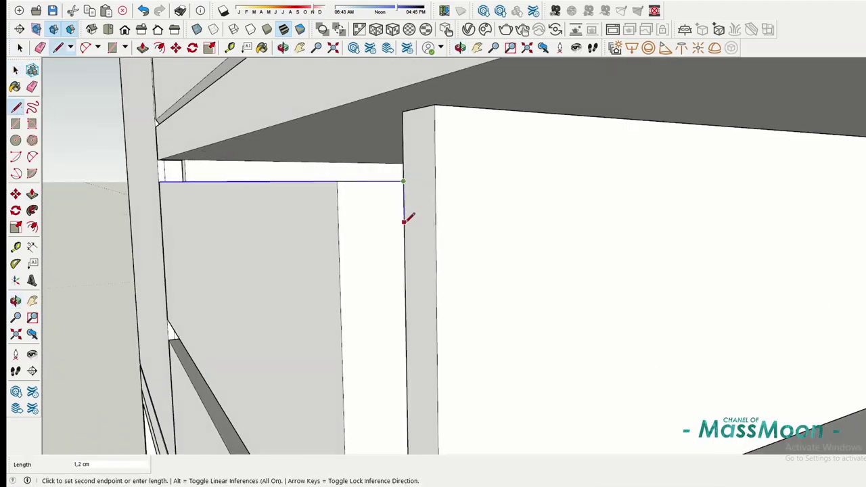
Set the drawer face depth, offset a 0.7 cm inset border, and push the inner face 0.5 cm.
click(203, 176)
middle_drag(203, 176, 262, 243)
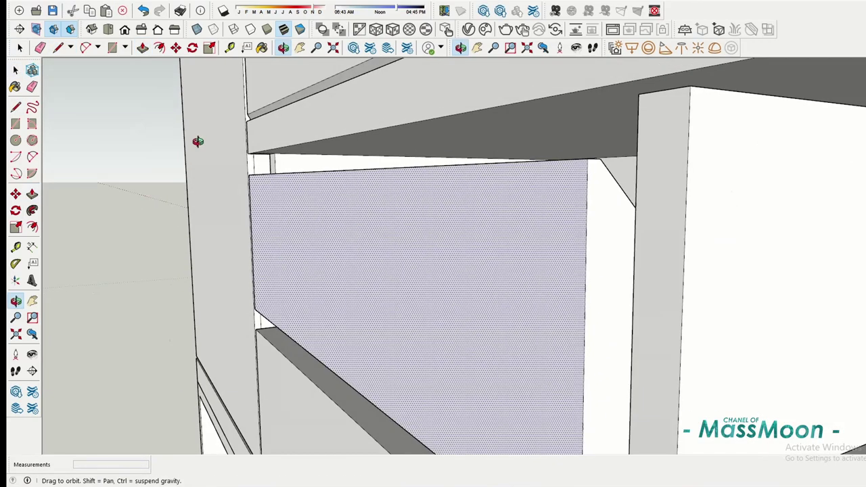
key(f)
click(529, 180)
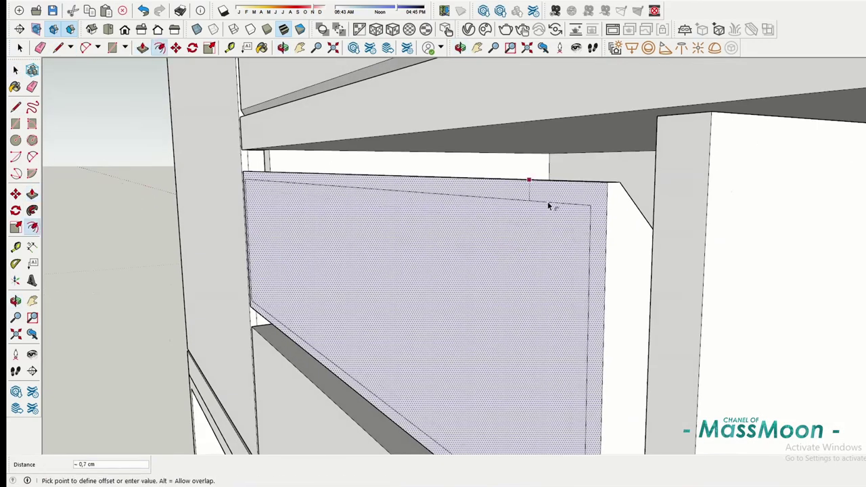
text(5)
key(Return)
middle_drag(550, 206, 551, 207)
key(p)
double_click(551, 207)
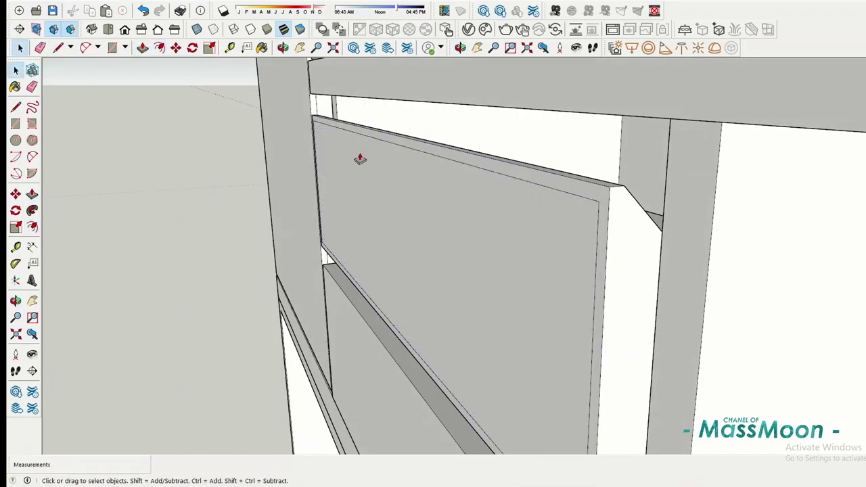
Add a line on the drawer edge, push the face 1 cm and edge strip 0.3 cm, then select the whole front.
key(l)
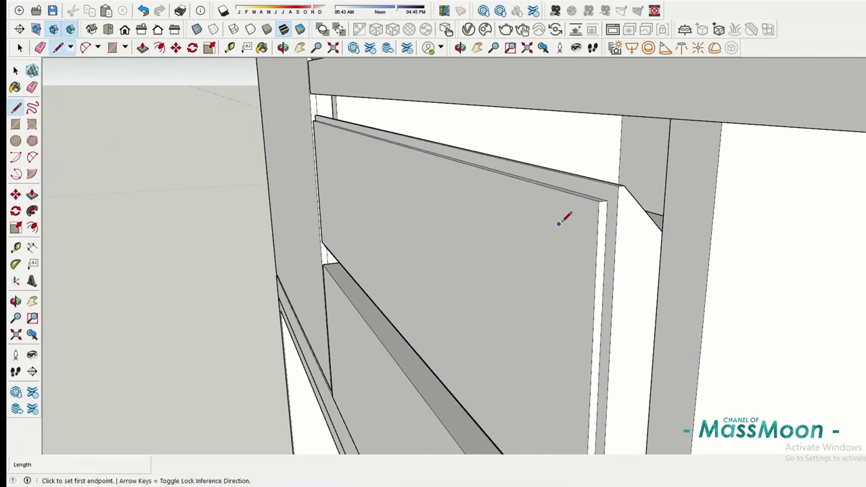
middle_drag(566, 218, 591, 166)
click(591, 166)
click(17, 77)
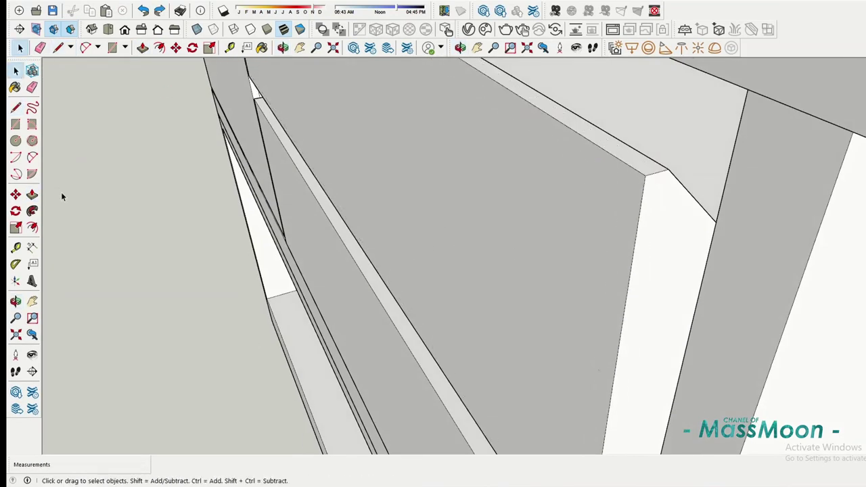
click(32, 194)
click(629, 258)
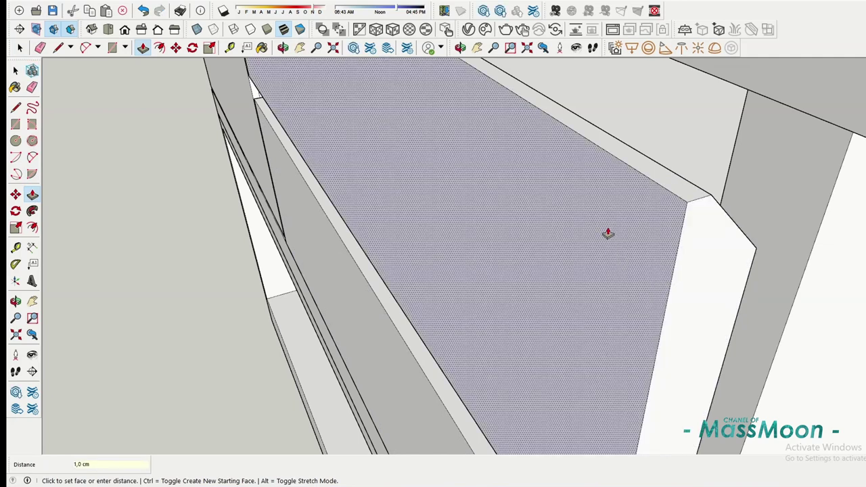
key(p)
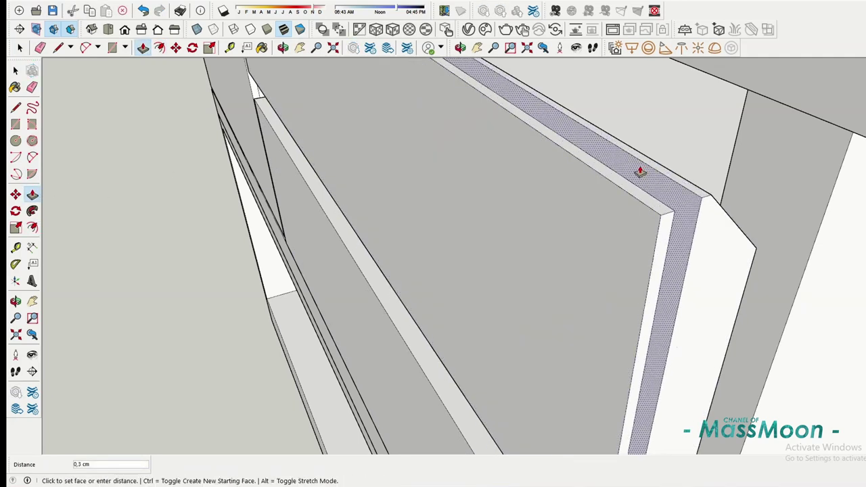
click(638, 174)
key(l)
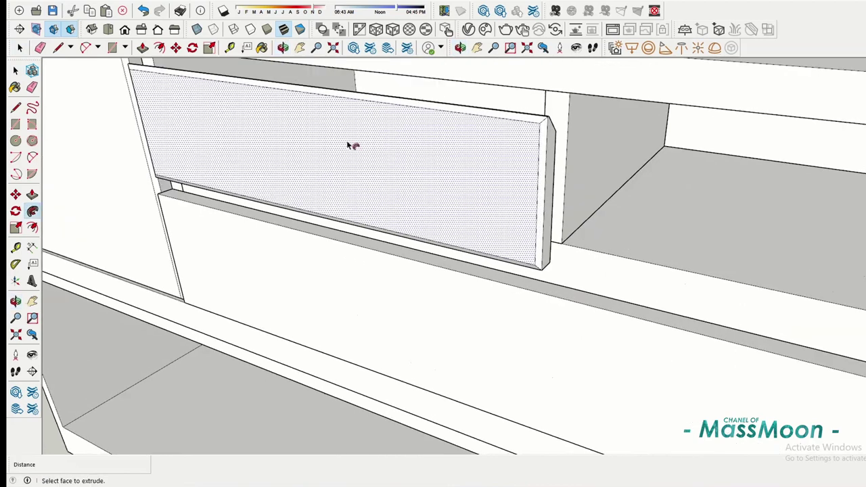
key(space)
triple_click(304, 120)
Make the finished drawer front a component.
key(g)
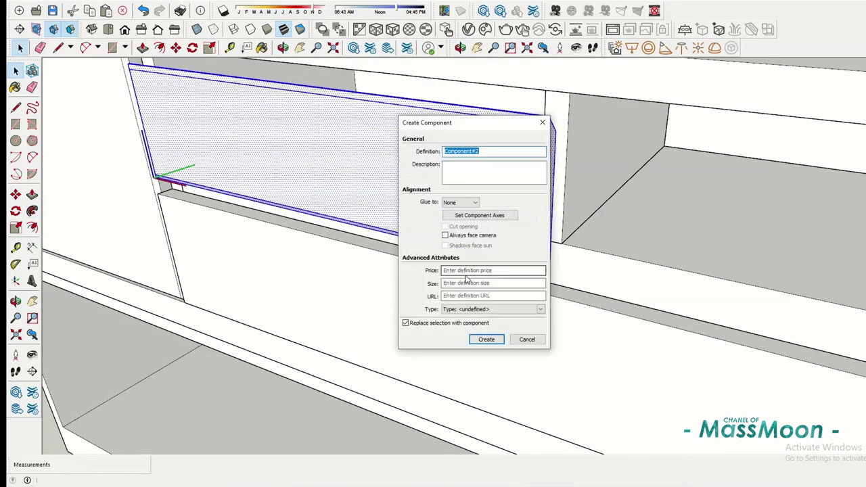
key(Return)
middle_drag(407, 98, 227, 242)
middle_drag(223, 243, 675, 207)
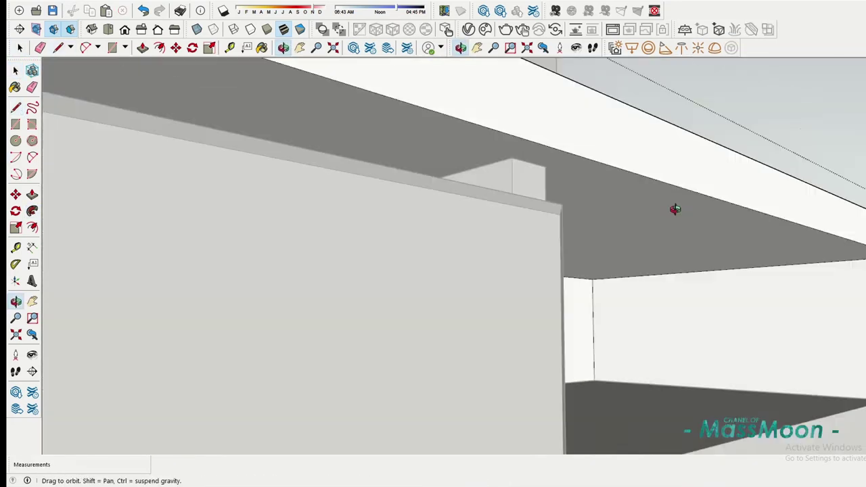
Push/Pull the drawer's white side panel 3.5 cm back behind the front.
key(space)
click(763, 230)
key(m)
click(763, 229)
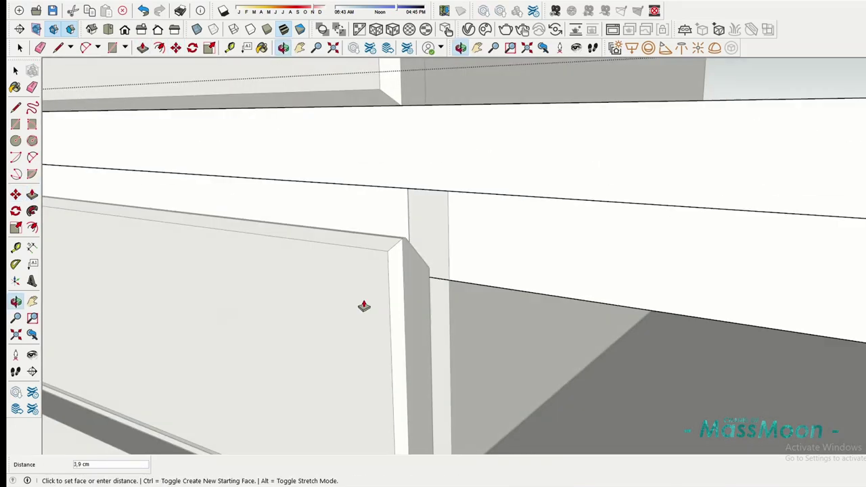
click(429, 276)
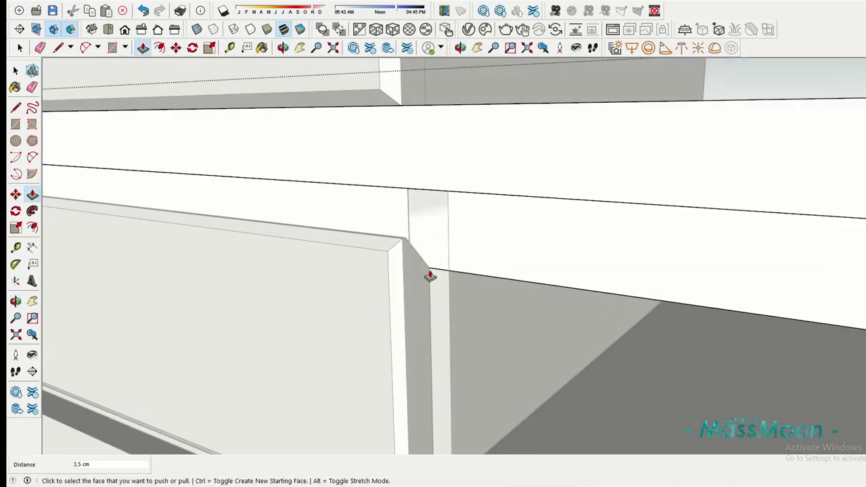
key(space)
middle_drag(429, 276, 375, 244)
scroll(375, 243, up, 5)
Pick up the drawer front by its corner to move it along the upper row.
key(l)
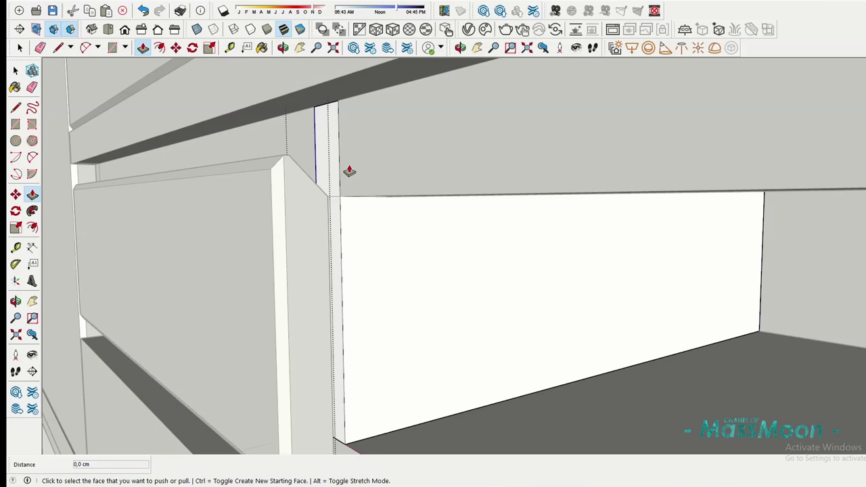
middle_drag(349, 172, 293, 158)
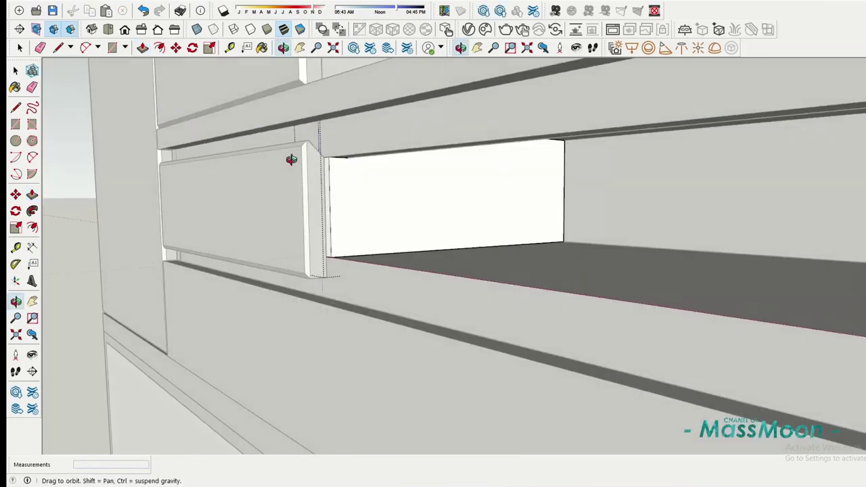
key(space)
scroll(292, 247, up, 3)
click(291, 246)
key(m)
click(102, 222)
Place the drawer front 50 cm along the upper drawer row and deselect it.
scroll(426, 238, up, 3)
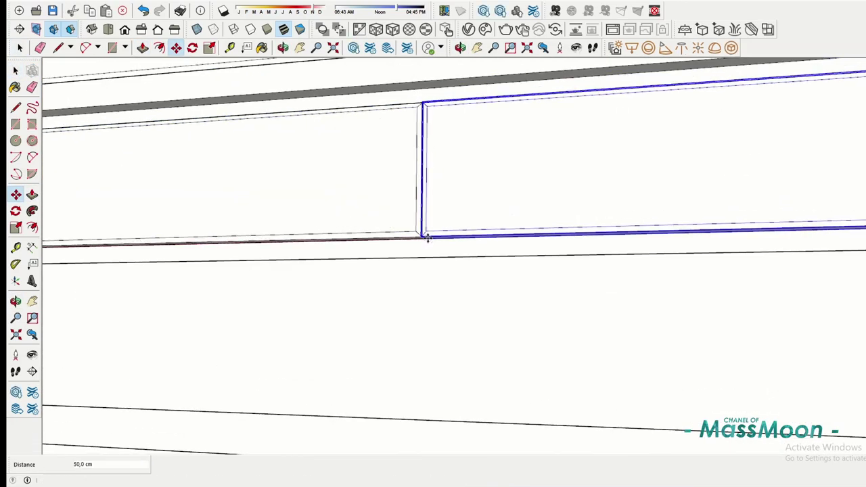
middle_drag(426, 237, 451, 201)
click(414, 286)
scroll(414, 286, up, 2)
key(space)
scroll(409, 226, down, 1)
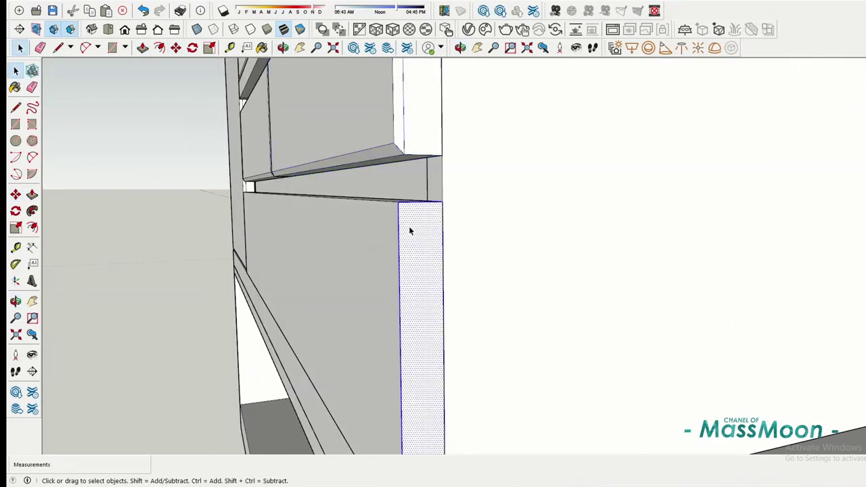
click(116, 171)
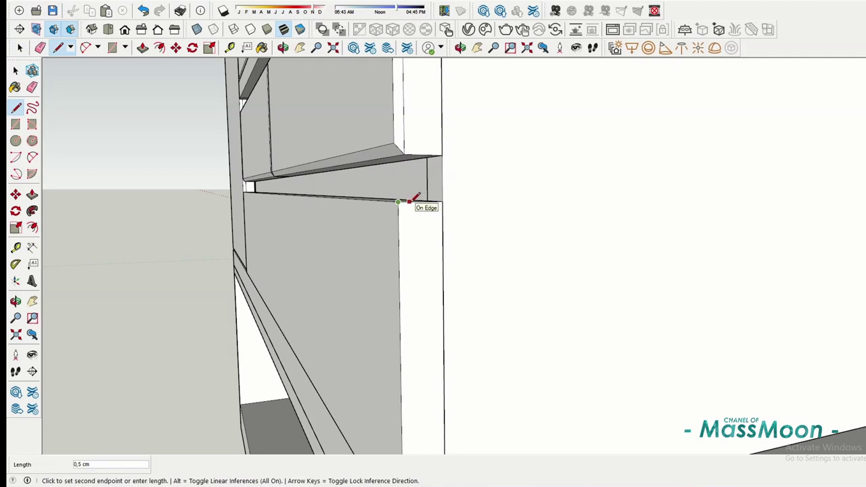
Push/Pull the thin top strip of the lower drawer front 0.3 cm.
key(p)
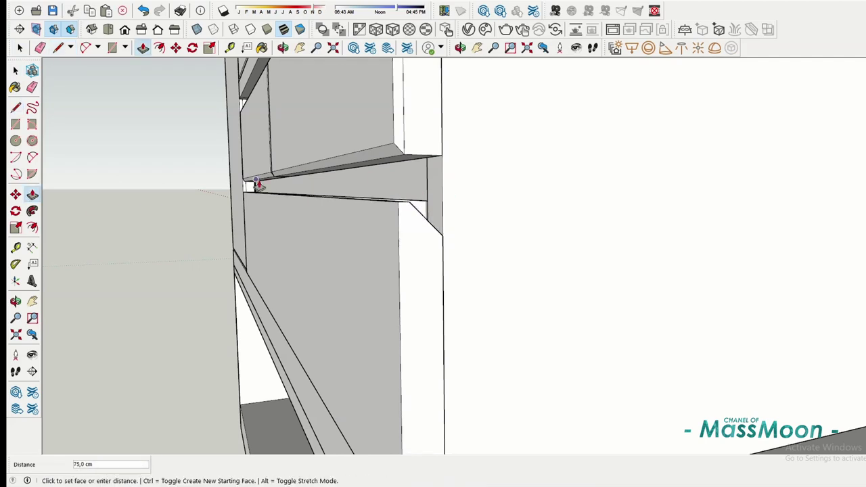
scroll(253, 188, up, 2)
scroll(300, 271, up, 2)
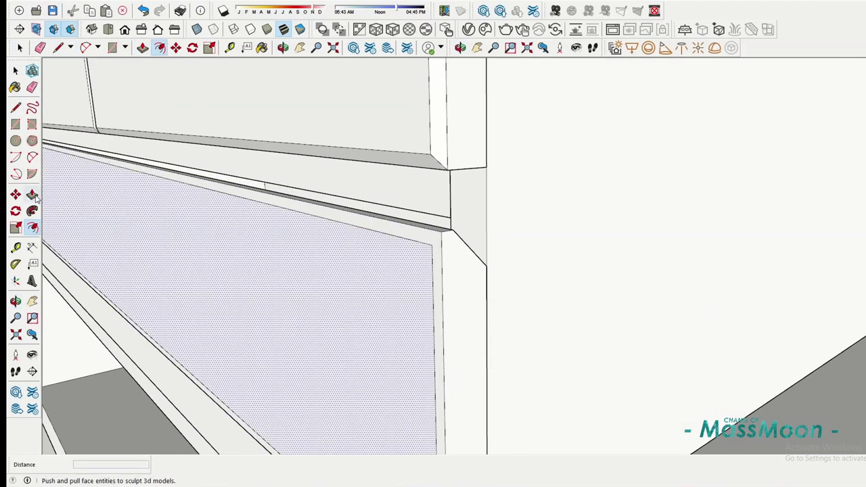
key(space)
key(p)
click(302, 206)
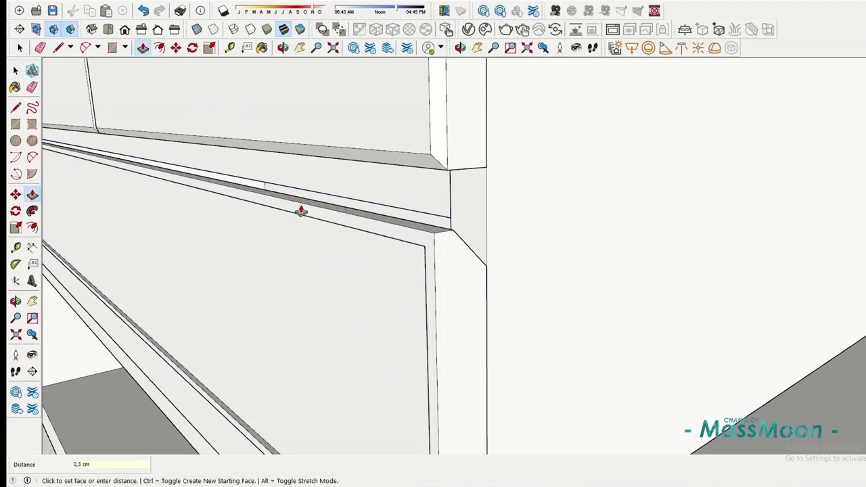
click(301, 211)
Select the strip's edges, return to a front view, and right-click the compartment end panel.
key(l)
scroll(363, 237, up, 1)
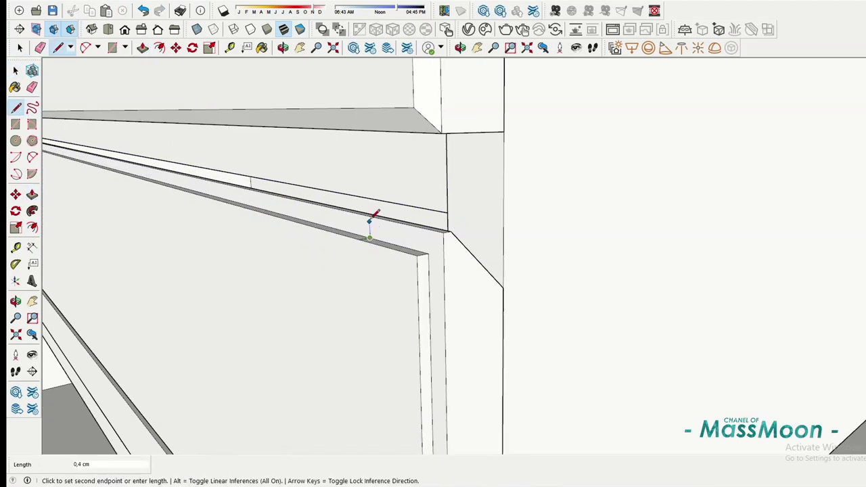
key(space)
click(362, 237)
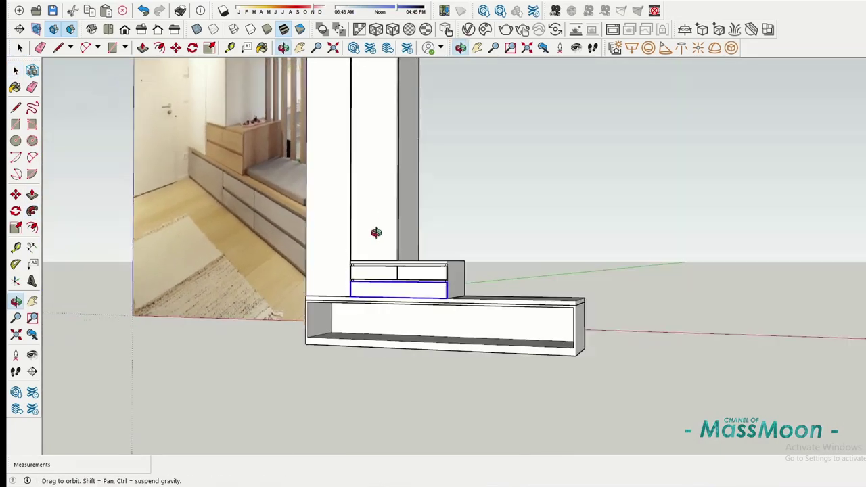
drag(376, 232, 458, 284)
scroll(462, 270, up, 2)
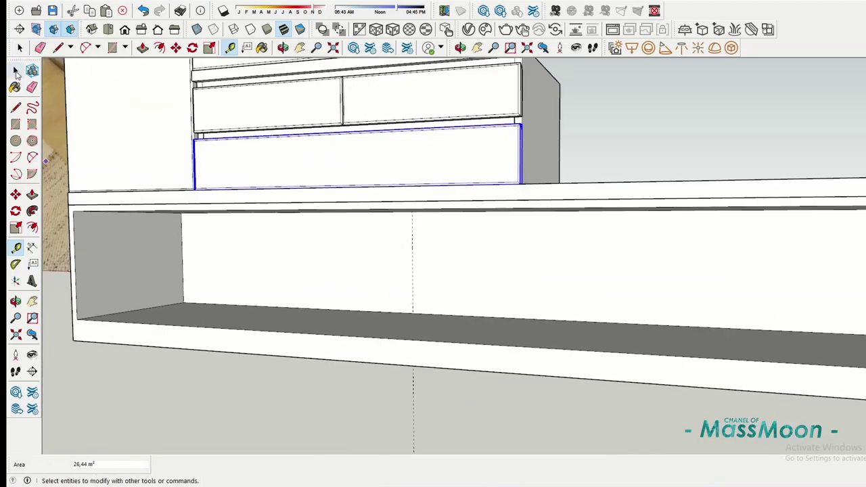
right_click(120, 252)
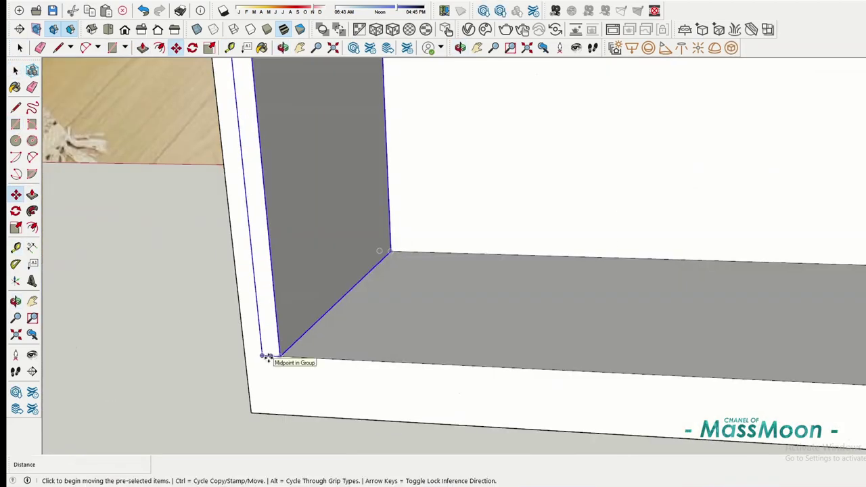
Copy the end panel into the middle of the bench base, making a narrow left bay and a wider right bay.
click(268, 357)
scroll(265, 358, down, 3)
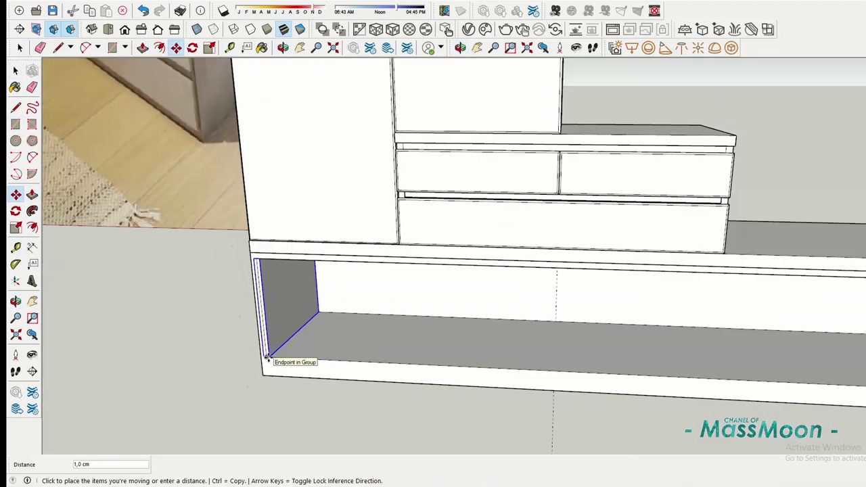
click(555, 354)
key(o)
drag(555, 354, 522, 154)
click(518, 220)
scroll(518, 220, down, 3)
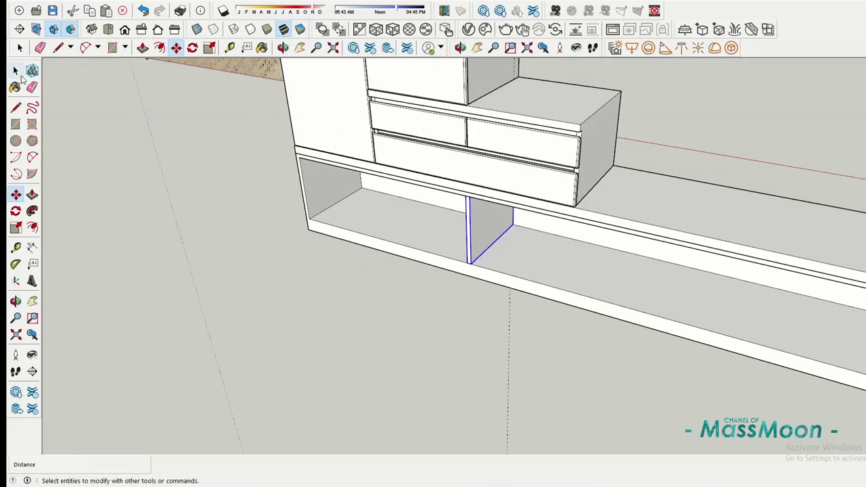
mouse_move(518, 220)
middle_down()
mouse_move(471, 382)
mouse_move(629, 331)
mouse_move(512, 303)
mouse_move(522, 339)
middle_up()
scroll(414, 324, up, 2)
middle_drag(414, 324, 506, 300)
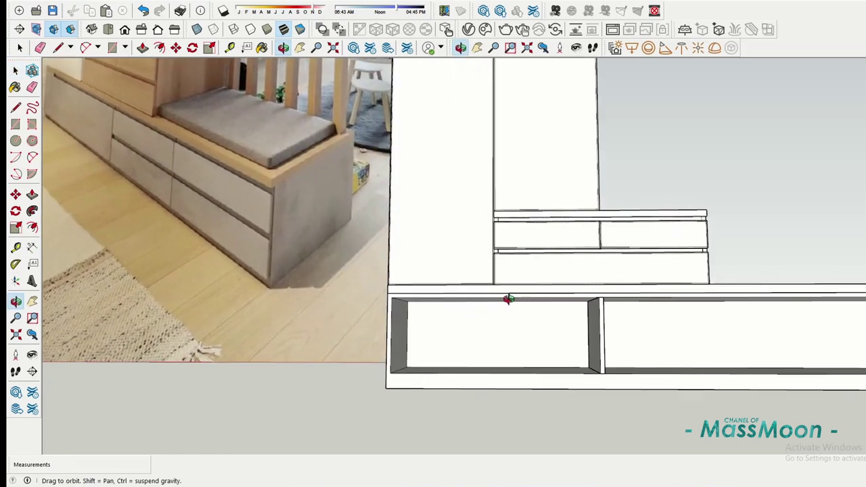
key(r)
scroll(298, 253, up, 2)
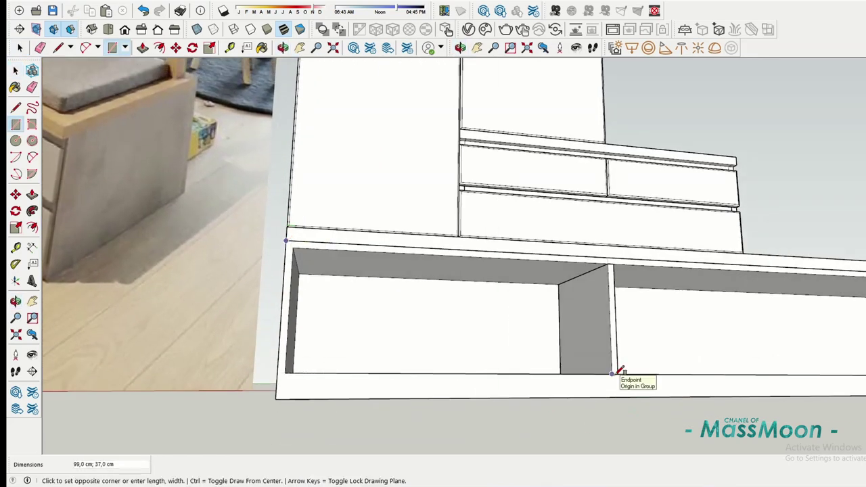
Finish the rectangle over the bench's left bay opening to form a drawer front.
scroll(622, 371, up, 2)
click(618, 368)
scroll(458, 448, down, 5)
middle_drag(458, 449, 300, 307)
key(p)
scroll(156, 269, up, 3)
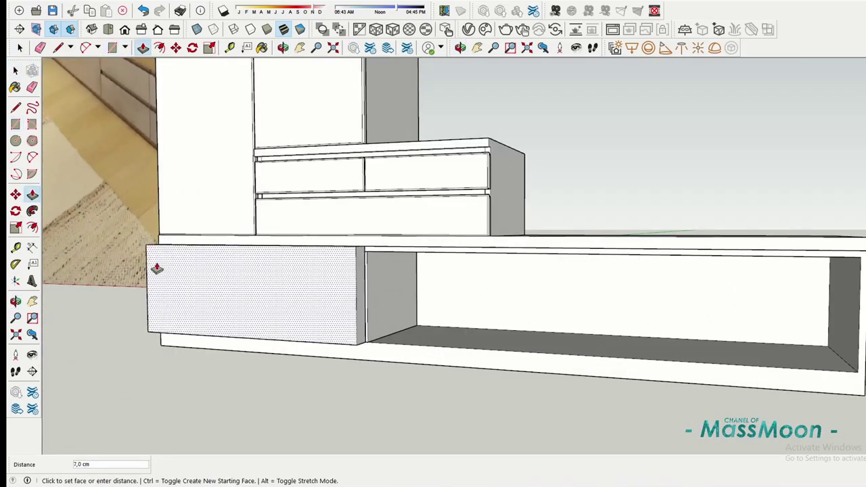
mouse_move(157, 269)
middle_down()
mouse_move(319, 271)
mouse_move(222, 213)
middle_up()
Add a 0.5 cm inset border strip along the drawer front's top edge.
key(space)
scroll(222, 214, up, 2)
scroll(316, 226, up, 3)
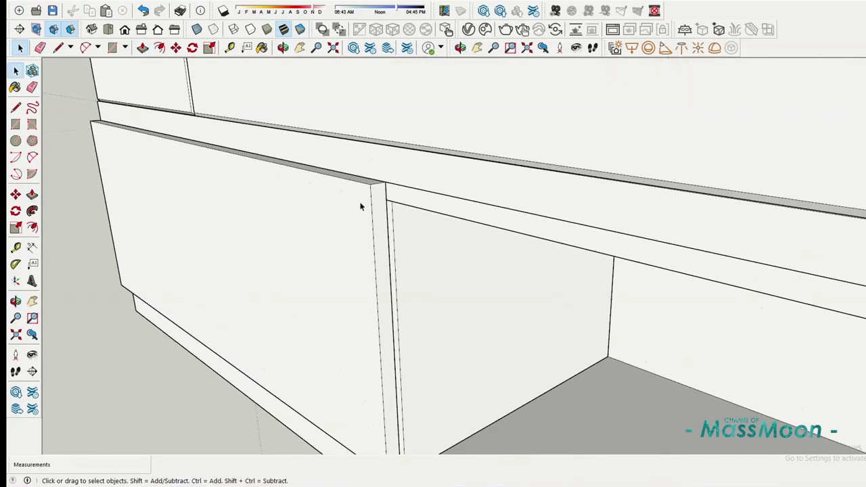
scroll(361, 207, up, 3)
middle_drag(329, 178, 324, 121)
key(l)
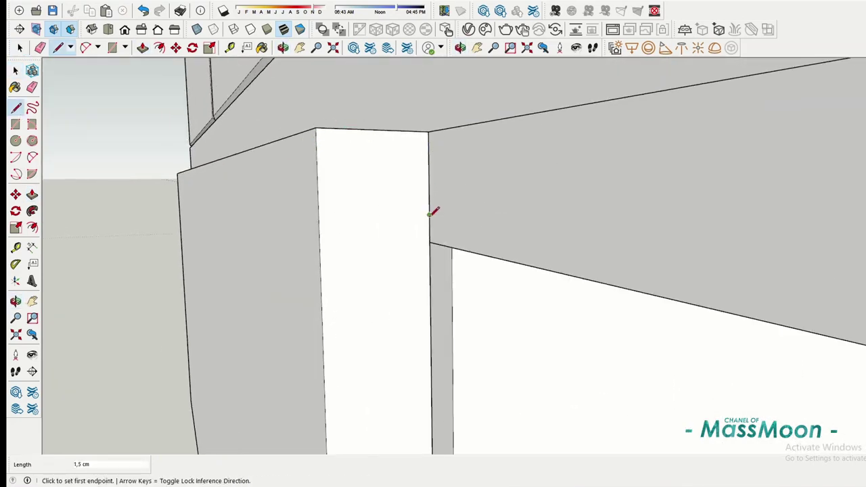
mouse_move(345, 129)
middle_down()
mouse_move(481, 258)
mouse_move(303, 290)
middle_up()
key(p)
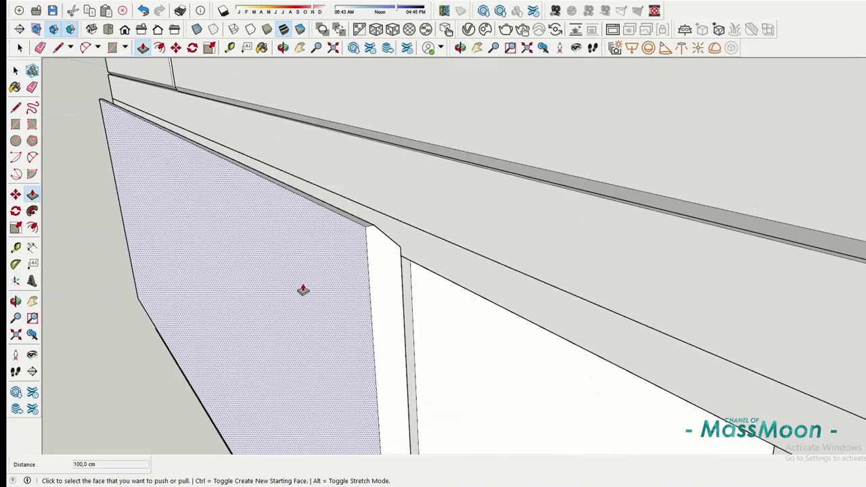
key(Return)
key(p)
mouse_move(346, 235)
middle_down()
mouse_move(64, 77)
mouse_move(318, 216)
mouse_move(292, 316)
middle_up()
text(5)
key(Return)
Draw a line on the drawer's top edge to shape the stepped lip.
key(l)
click(292, 316)
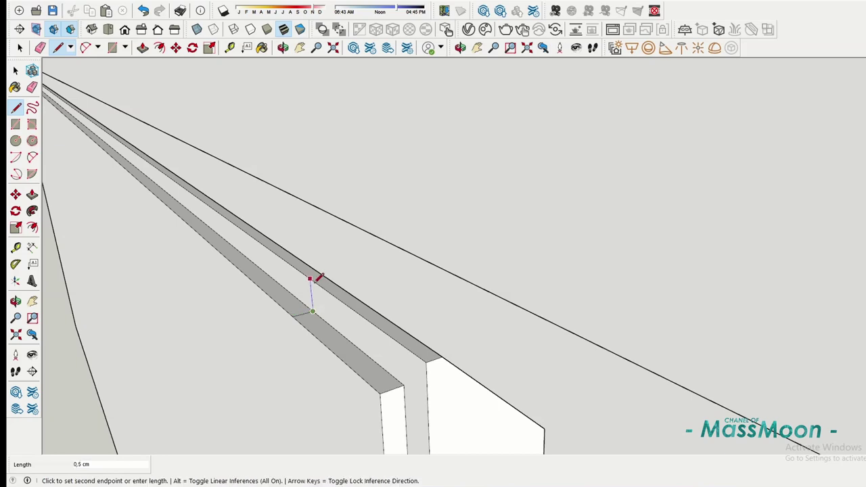
click(32, 211)
scroll(244, 326, down, 5)
scroll(317, 228, up, 3)
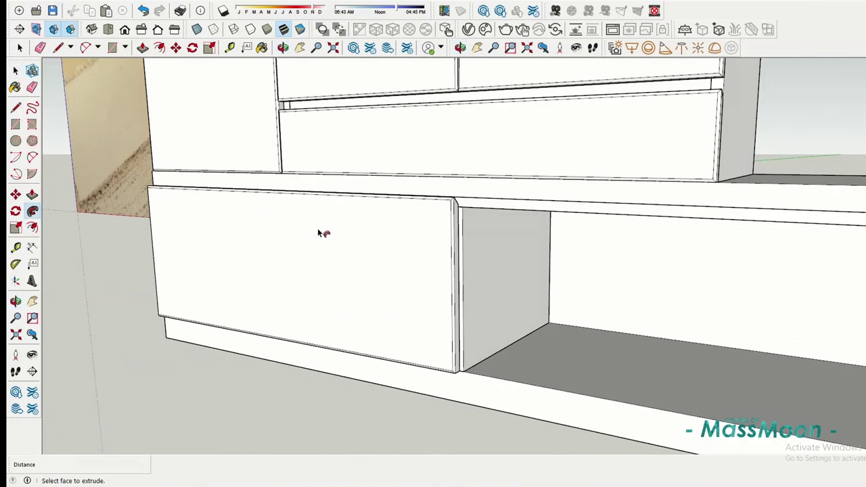
scroll(406, 271, up, 3)
middle_drag(439, 289, 355, 329)
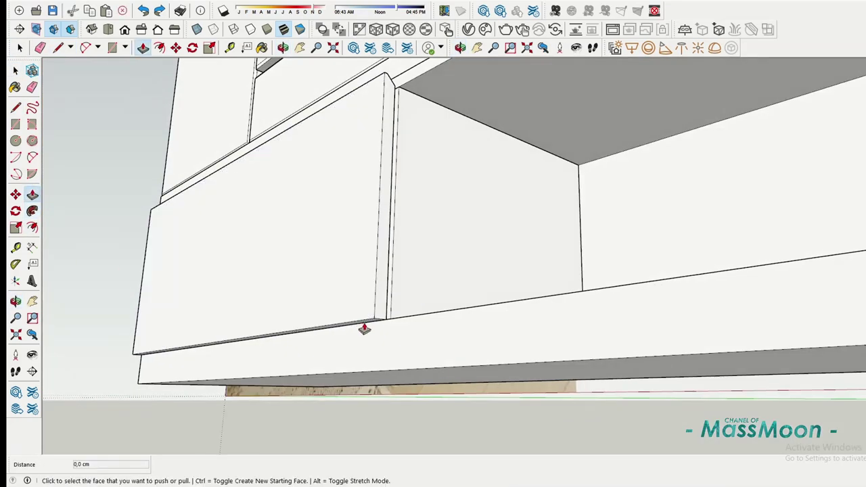
middle_drag(175, 155, 426, 288)
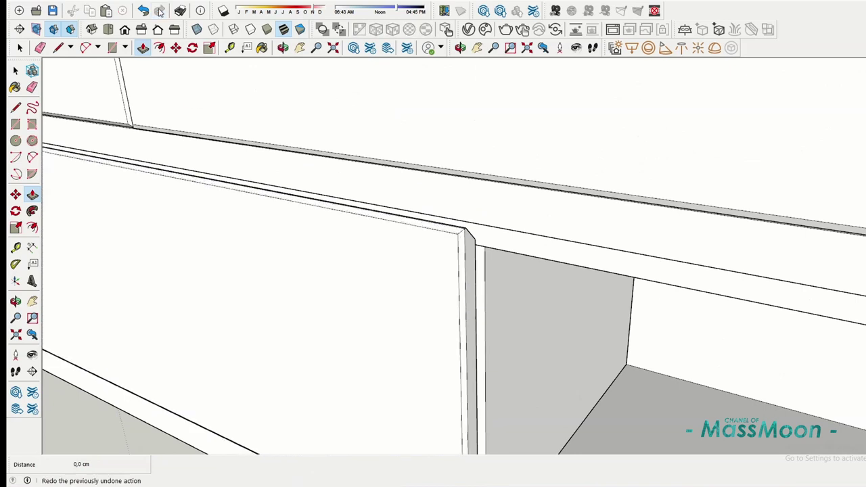
Redo the last undone action and select the lower-left drawer front.
click(161, 11)
key(space)
scroll(347, 342, down, 3)
click(324, 228)
scroll(324, 228, up, 2)
Push the shelf front in 35 cm to open the middle bay.
key(m)
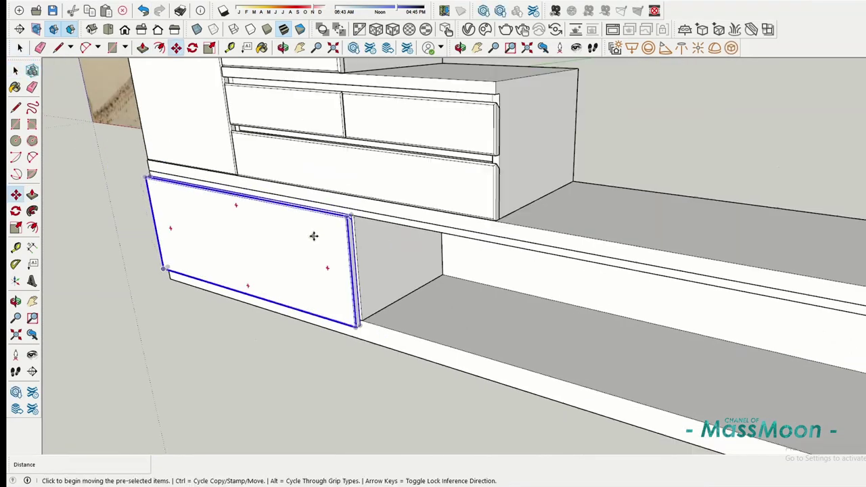
key(space)
mouse_move(313, 236)
middle_down()
mouse_move(300, 304)
mouse_move(304, 286)
middle_up()
key(p)
click(406, 325)
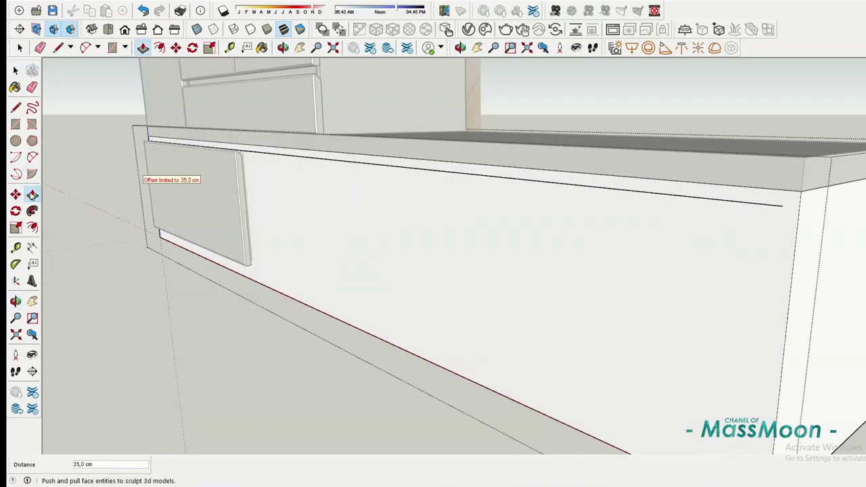
click(300, 294)
key(space)
scroll(277, 148, up, 3)
Select the left panel and move it into place.
key(p)
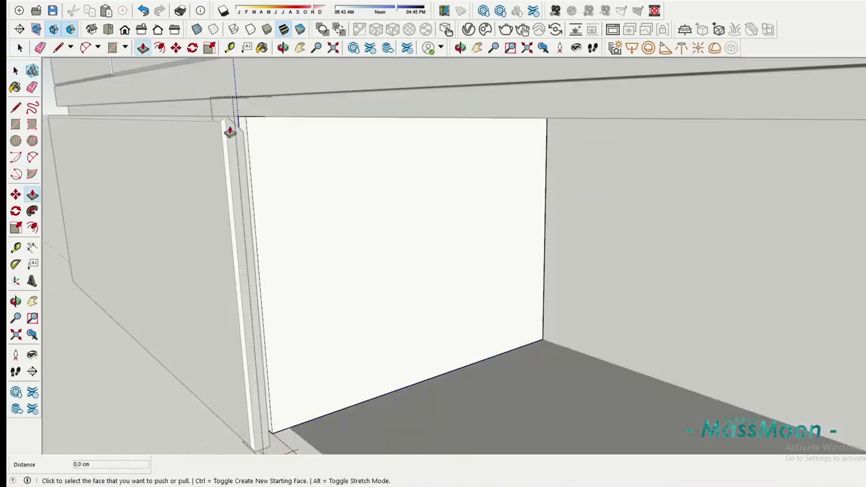
key(space)
click(178, 208)
key(m)
mouse_move(189, 205)
middle_down()
mouse_move(373, 195)
mouse_move(427, 272)
middle_up()
key(r)
scroll(170, 240, up, 3)
mouse_move(169, 239)
middle_down()
mouse_move(172, 269)
mouse_move(575, 276)
middle_up()
Copy an edge leftward with Move, then recess the right front panel 3 cm.
key(p)
scroll(174, 294, down, 2)
key(m)
ctrl+click(528, 278)
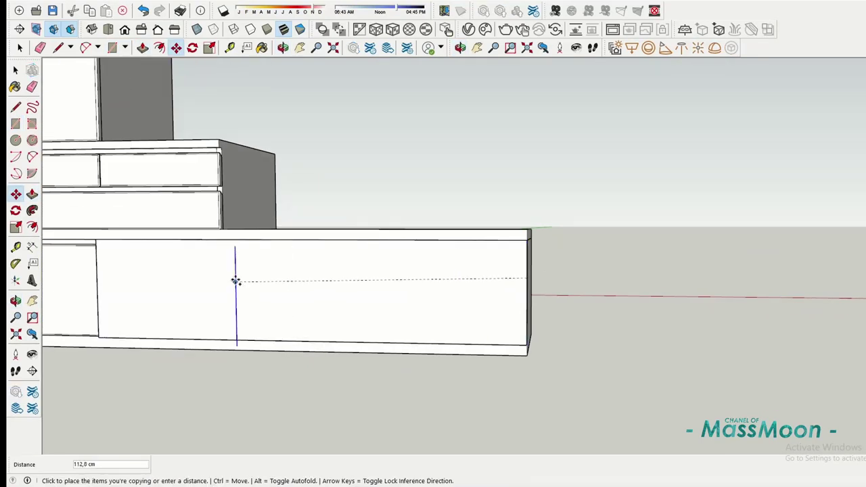
key(p)
mouse_move(99, 274)
middle_down()
mouse_move(299, 271)
mouse_move(470, 286)
middle_up()
click(469, 287)
text(3)
key(Return)
scroll(456, 209, up, 3)
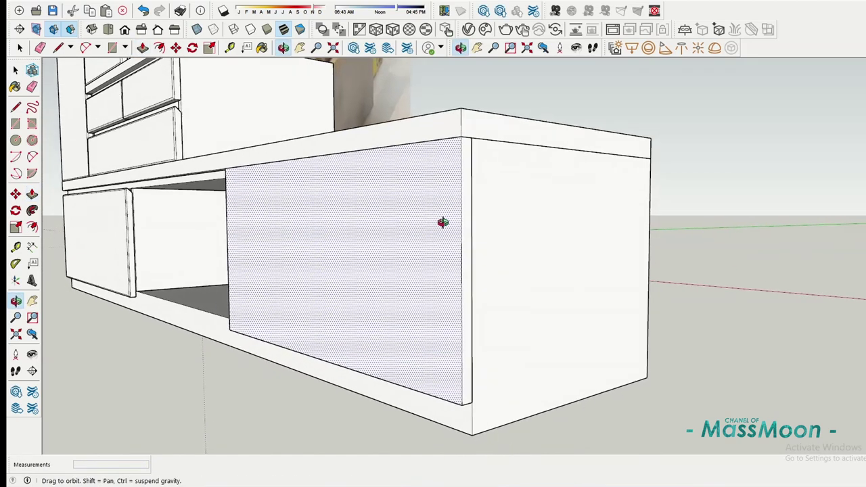
Activate Follow Me and orbit out to view the whole lower cabinet.
key(space)
scroll(448, 208, up, 2)
click(32, 210)
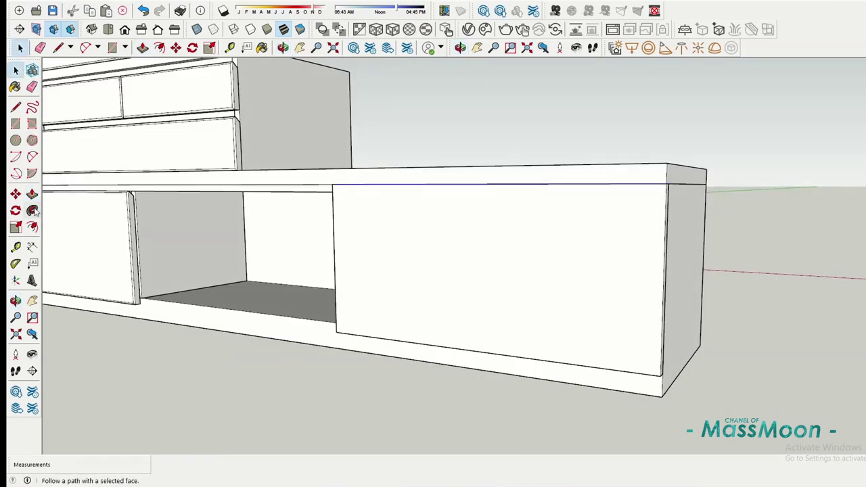
middle_drag(364, 210, 449, 248)
scroll(449, 247, up, 3)
key(l)
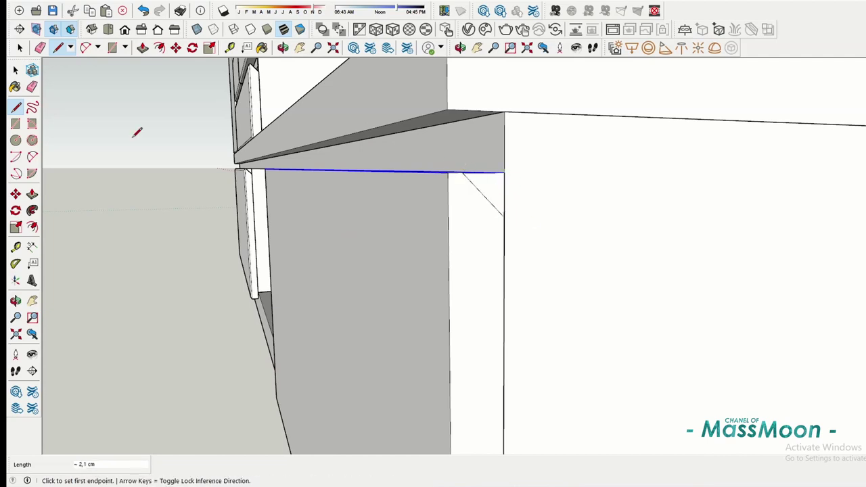
scroll(489, 194, down, 5)
mouse_move(460, 277)
middle_down()
mouse_move(361, 270)
mouse_move(368, 251)
mouse_move(358, 195)
middle_up()
Copy the drawer's top edge downward and push the lower half of the panel back.
key(m)
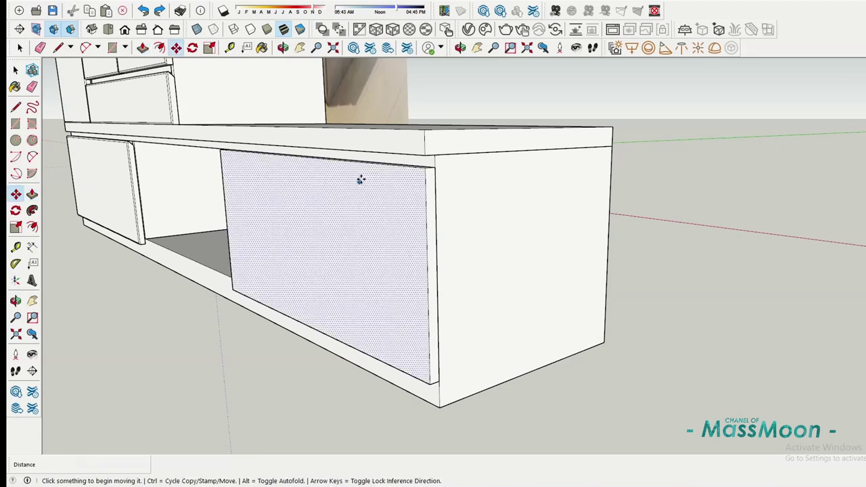
key(ctrl)
click(366, 163)
key(p)
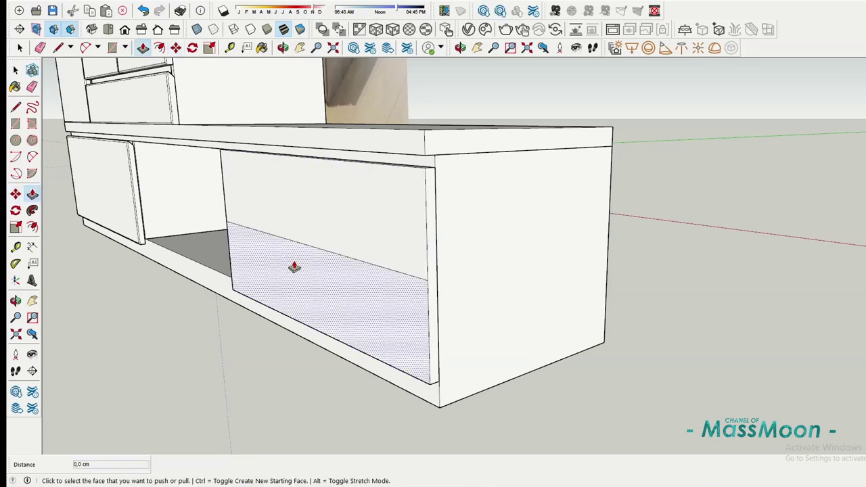
click(288, 265)
middle_drag(332, 296, 361, 226)
Place a guide and draw a line from the drawer corner along its top edge.
click(15, 248)
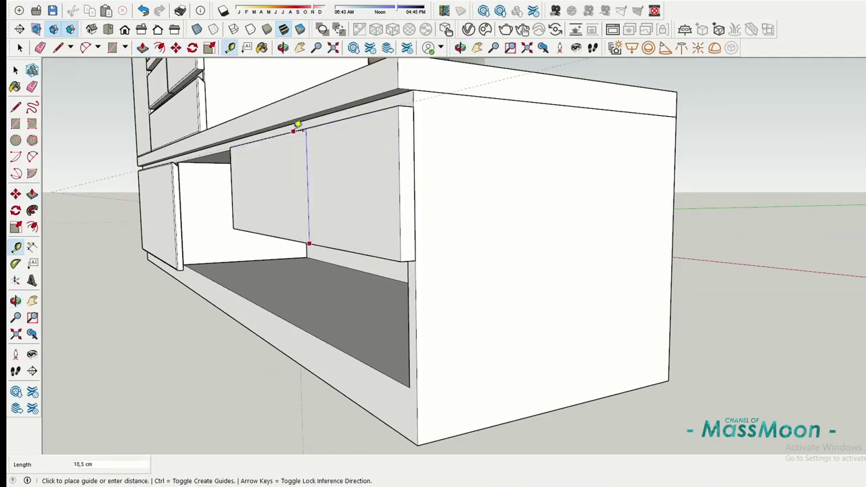
key(p)
middle_drag(270, 257, 362, 213)
key(space)
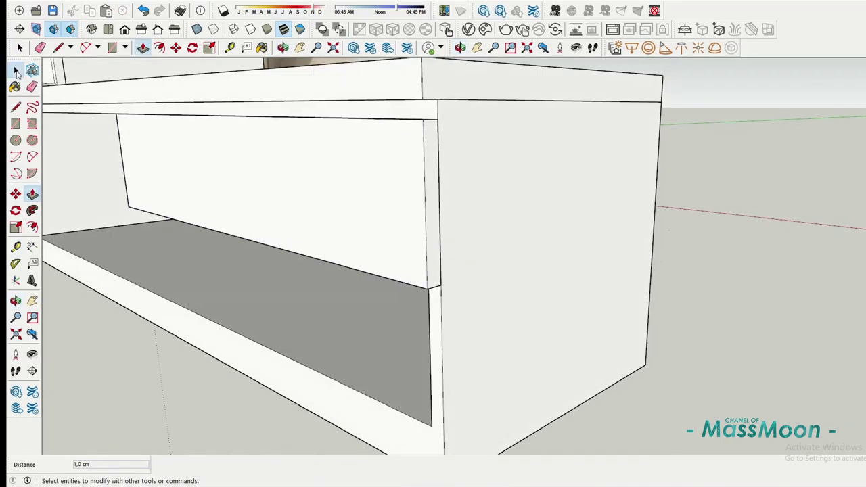
scroll(143, 95, up, 5)
key(l)
scroll(399, 143, down, 1)
click(392, 145)
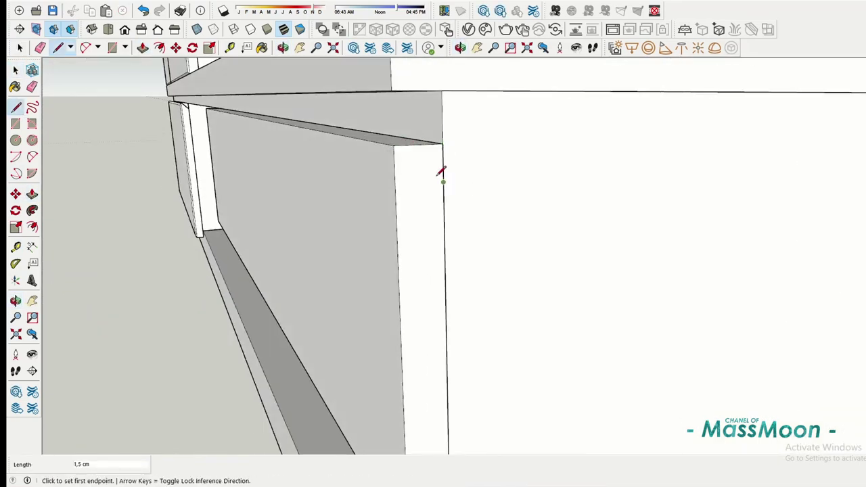
middle_drag(332, 148, 282, 195)
Offset the drawer face and push a thin 0.3 cm recessed strip at its top edge.
key(f)
click(490, 296)
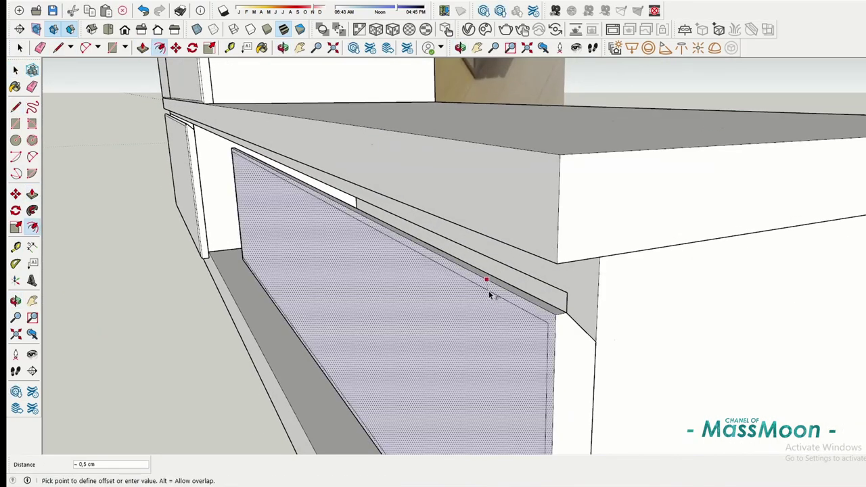
click(487, 298)
key(p)
click(405, 245)
middle_drag(548, 301, 504, 292)
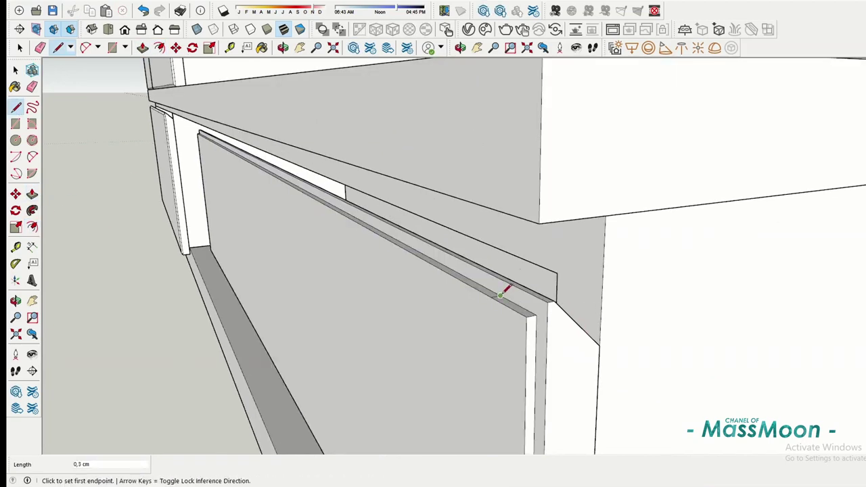
mouse_move(406, 284)
middle_down()
mouse_move(503, 300)
mouse_move(508, 272)
mouse_move(591, 129)
middle_up()
Turn the whole drawer front into a component.
triple_click(367, 275)
key(g)
key(Return)
Move-copy the drawer component below it to form the second, lower drawer front.
key(m)
click(591, 129)
key(ctrl)
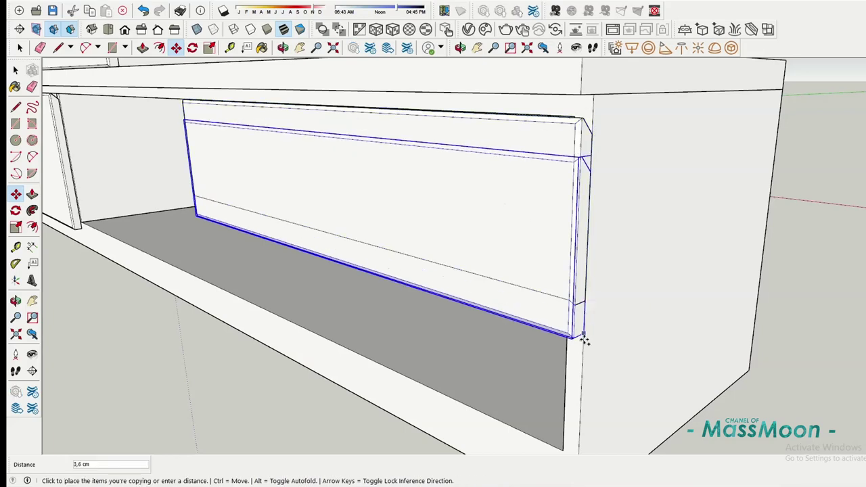
mouse_move(584, 339)
middle_down()
mouse_move(112, 193)
mouse_move(397, 192)
mouse_move(499, 174)
middle_up()
key(space)
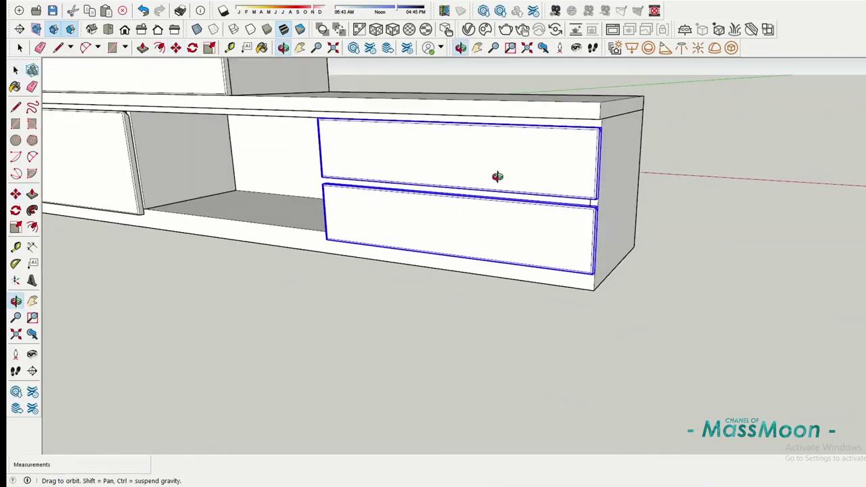
scroll(498, 174, up, 5)
scroll(734, 151, up, 3)
middle_drag(733, 150, 299, 165)
key(l)
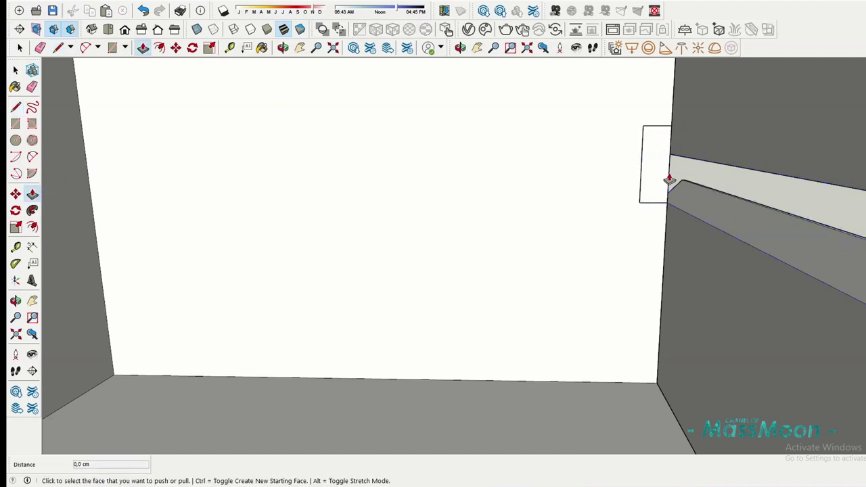
Select the shelf face in the middle bay and move-copy its edge 2 cm.
middle_drag(668, 179, 555, 180)
scroll(164, 228, down, 5)
key(space)
click(276, 185)
scroll(482, 197, up, 5)
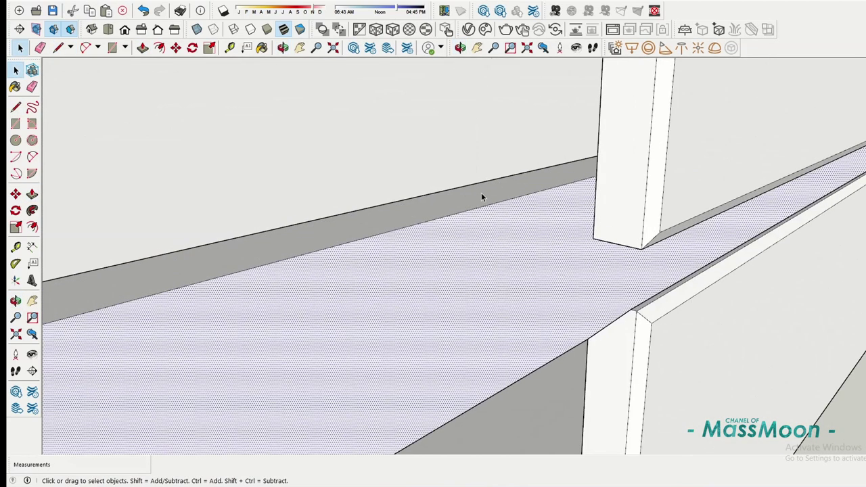
mouse_move(482, 196)
middle_down()
mouse_move(454, 139)
mouse_move(441, 178)
middle_up()
key(space)
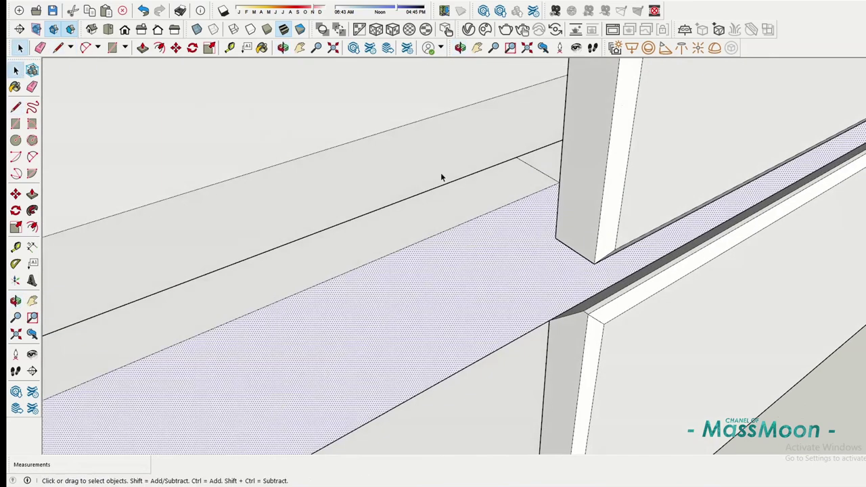
key(m)
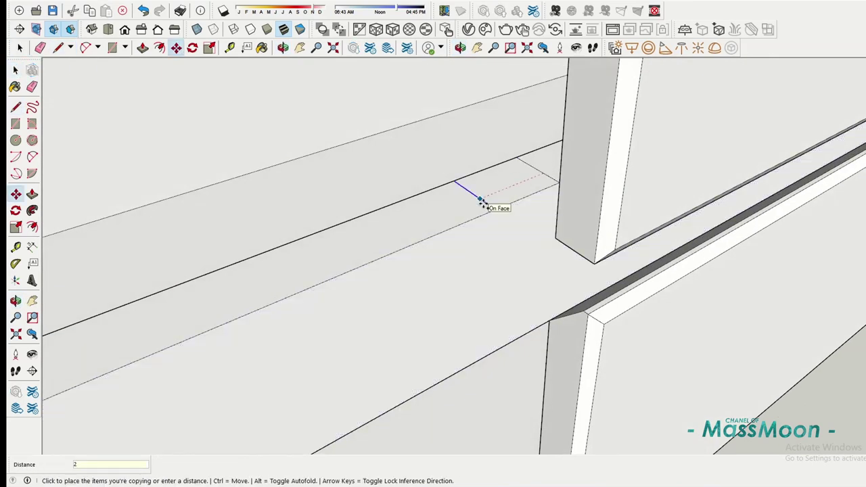
middle_drag(484, 203, 433, 176)
click(16, 72)
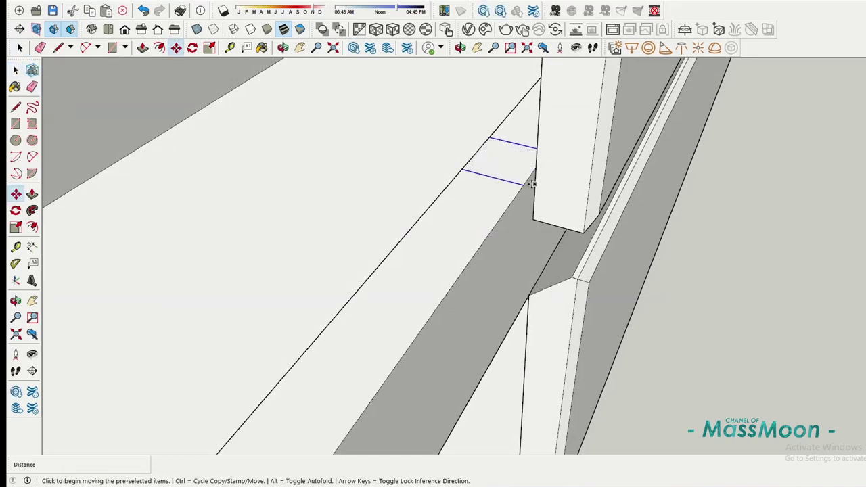
Push/Pull the shelf board 5.3 cm back and right-click it to group it.
click(31, 195)
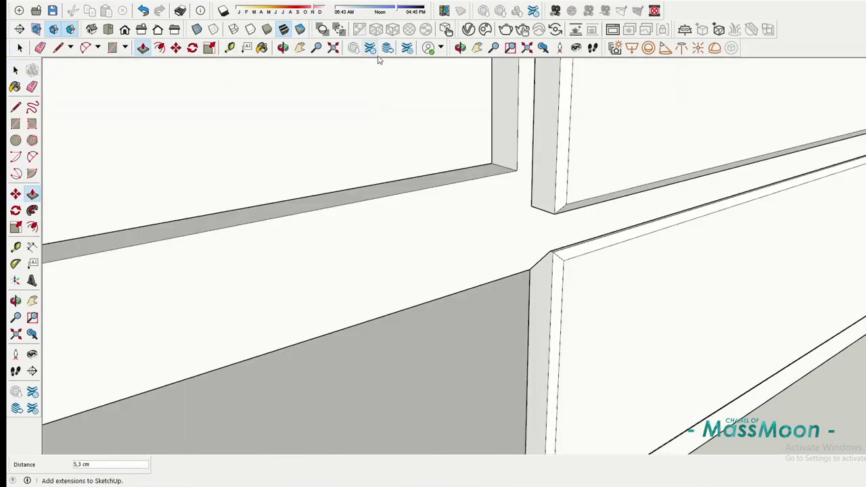
mouse_move(451, 168)
middle_down()
mouse_move(420, 266)
mouse_move(347, 203)
middle_up()
key(space)
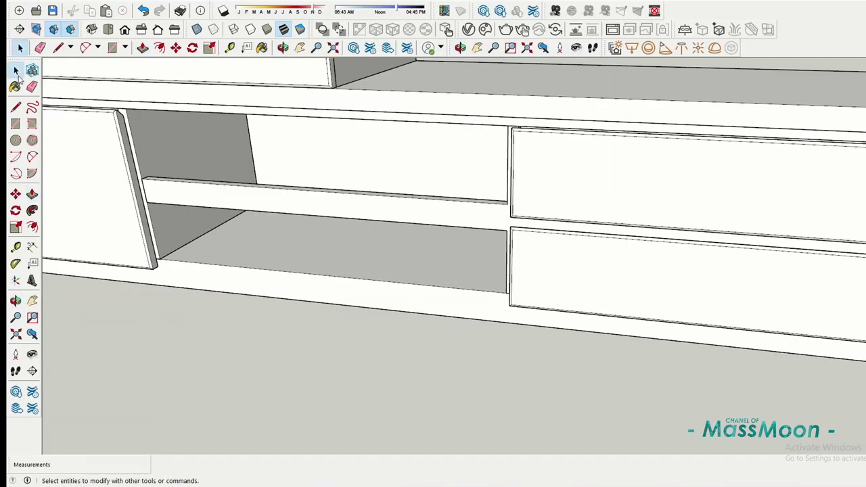
click(346, 203)
right_click(347, 206)
Make the shelf board a group, then cancel the pending move of the drawer fronts.
click(396, 292)
key(m)
scroll(288, 221, up, 5)
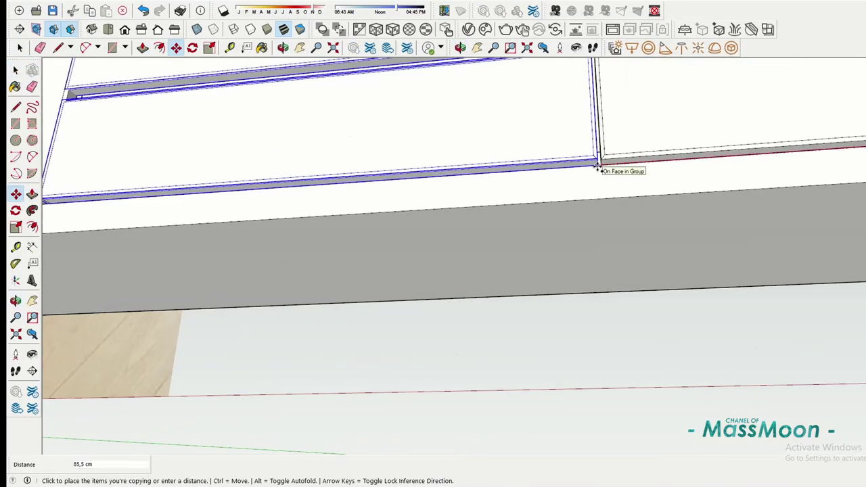
scroll(223, 125, down, 8)
key(Escape)
Orbit around the whole unit to inspect the lower cabinet's drawers.
key(o)
mouse_move(223, 126)
mouse_down()
mouse_move(502, 182)
mouse_move(451, 169)
mouse_move(491, 188)
mouse_move(625, 188)
mouse_move(490, 380)
mouse_up()
key(space)
scroll(490, 380, up, 5)
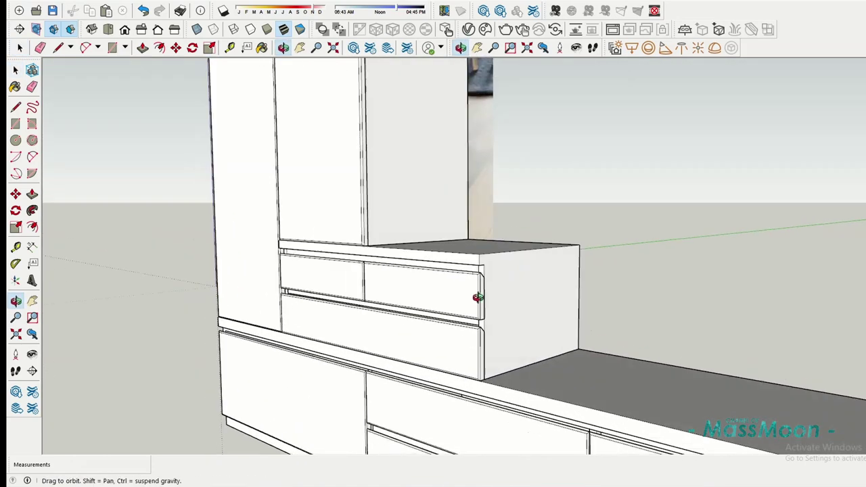
mouse_move(490, 380)
middle_down()
mouse_move(408, 371)
mouse_move(383, 319)
middle_up()
scroll(384, 318, down, 3)
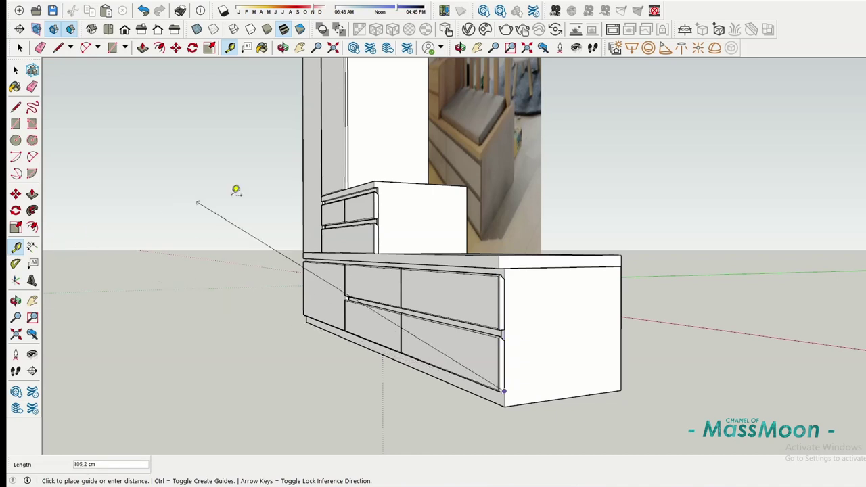
scroll(501, 392, up, 5)
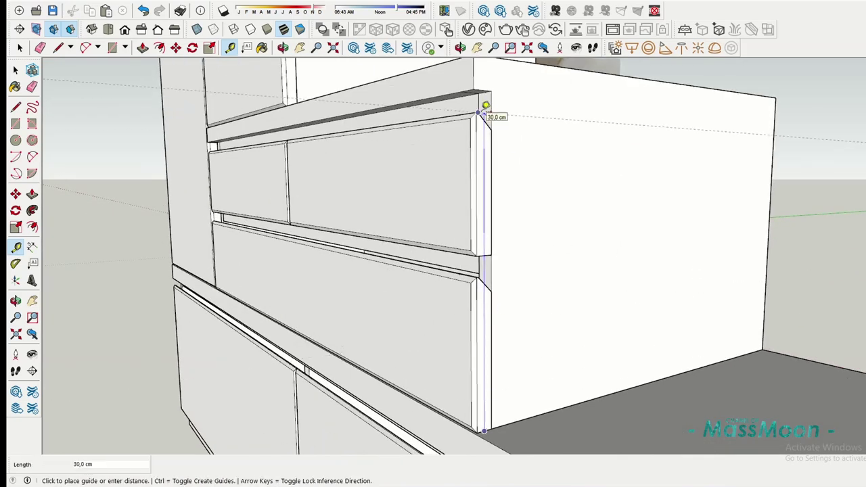
Delete the panel closing the tower niche above the small drawer cabinet.
scroll(486, 105, down, 3)
mouse_move(489, 195)
middle_down()
mouse_move(170, 120)
mouse_move(516, 207)
middle_up()
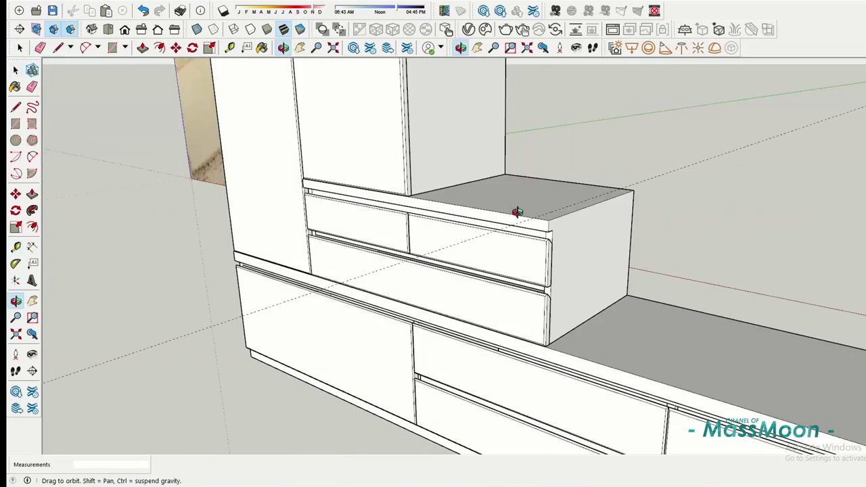
key(space)
click(396, 178)
key(Delete)
middle_drag(396, 177, 413, 182)
Thicken the small cabinet's top panel by 5 cm.
key(p)
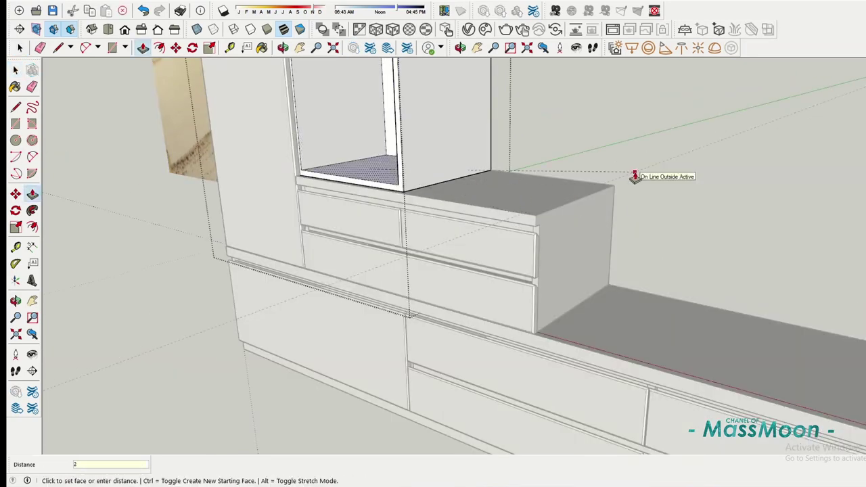
scroll(323, 116, up, 3)
key(space)
mouse_move(346, 191)
middle_down()
mouse_move(286, 133)
mouse_move(315, 175)
middle_up()
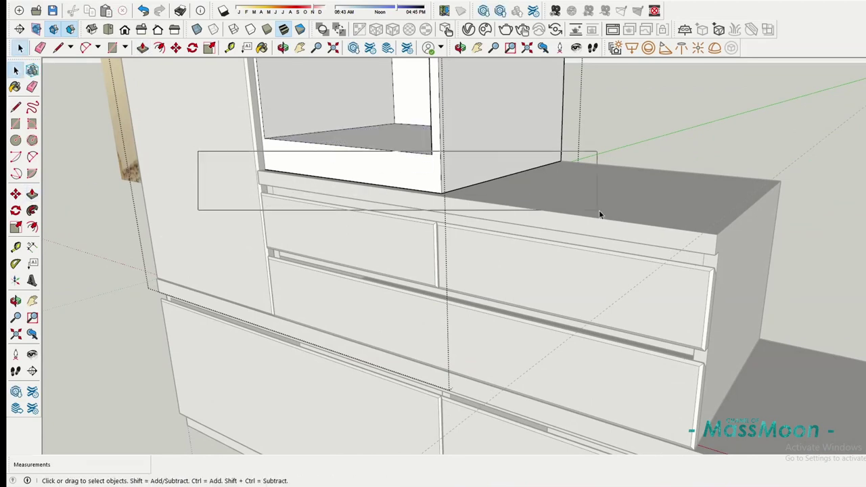
scroll(379, 194, up, 3)
click(379, 193)
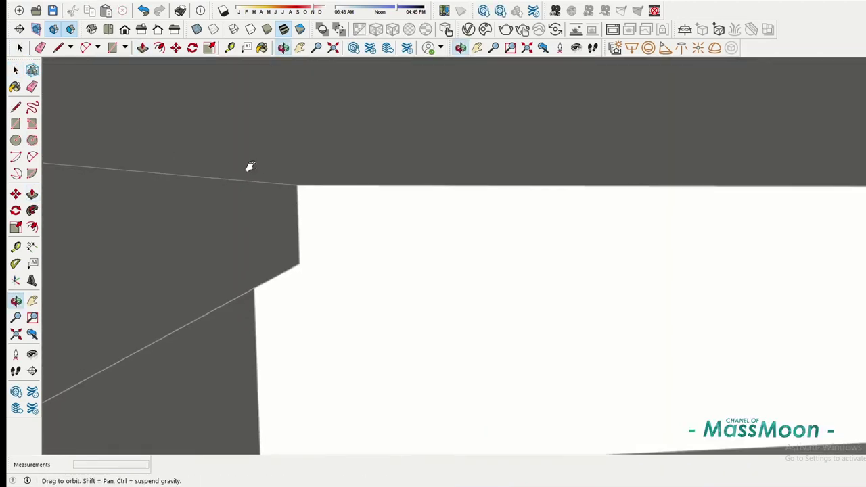
middle_drag(379, 194, 399, 201)
text(5)
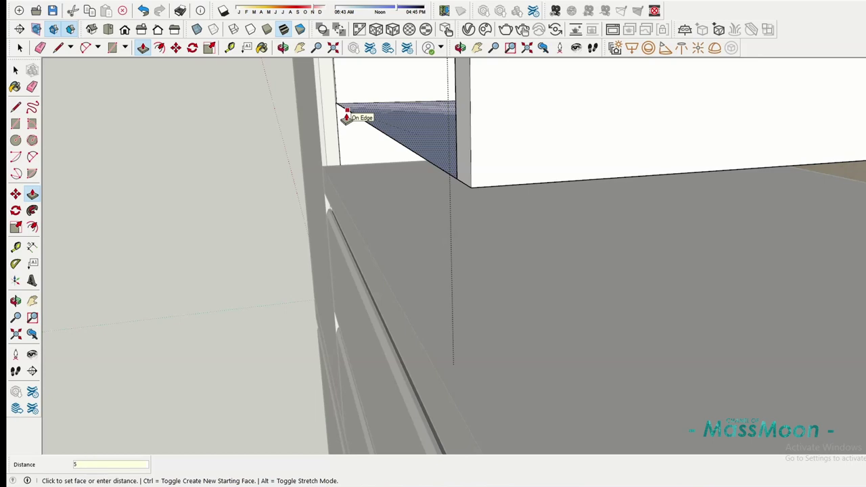
key(Return)
scroll(346, 115, down, 3)
middle_drag(396, 131, 553, 169)
Pull the cabinet top's front strip out 5 cm to form a projecting lip.
key(space)
click(553, 170)
key(p)
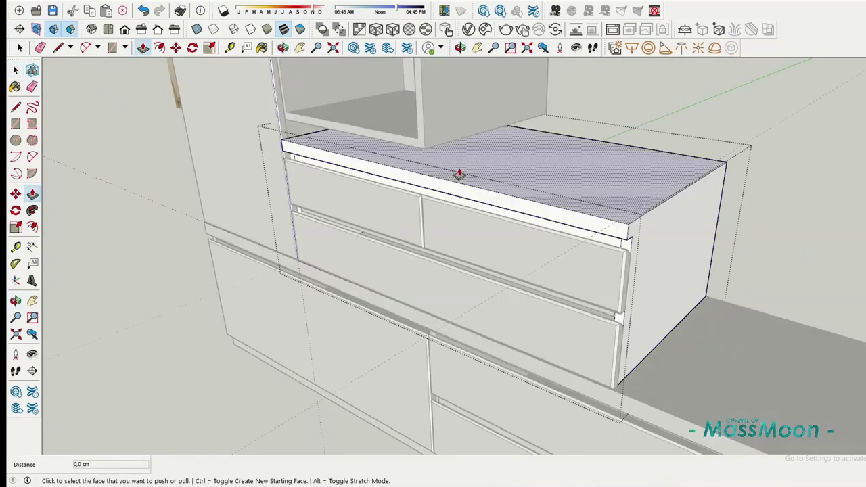
click(459, 175)
key(Escape)
middle_drag(488, 145, 493, 139)
click(497, 137)
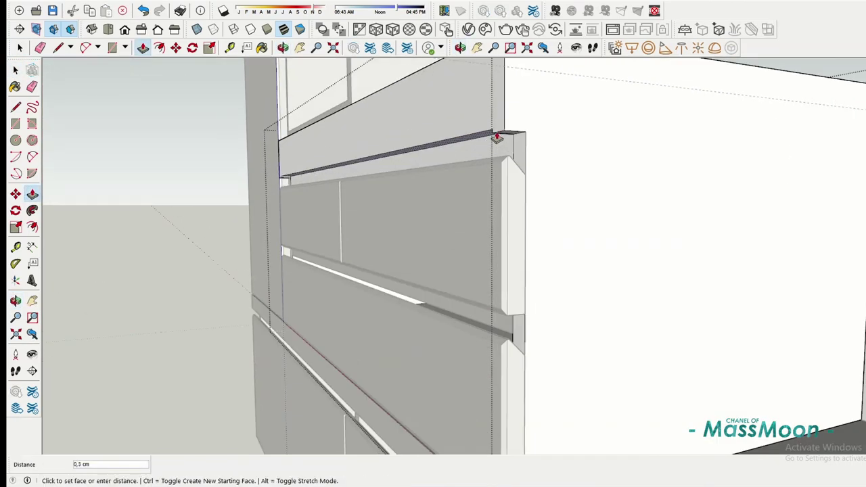
text(5)
key(Return)
scroll(348, 155, up, 3)
key(space)
scroll(731, 149, down, 10)
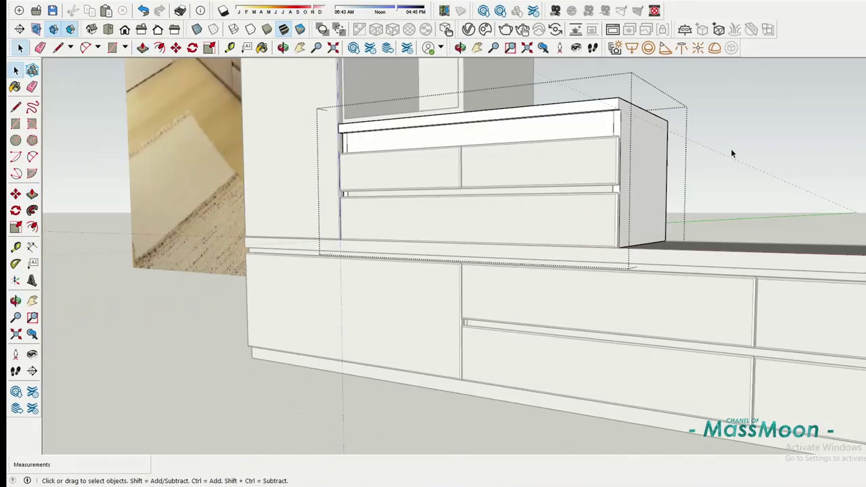
Push the small cabinet's top strip down 5 cm to deepen the top rail.
middle_drag(458, 224, 459, 132)
scroll(458, 133, up, 3)
key(space)
scroll(458, 132, down, 2)
key(p)
click(456, 84)
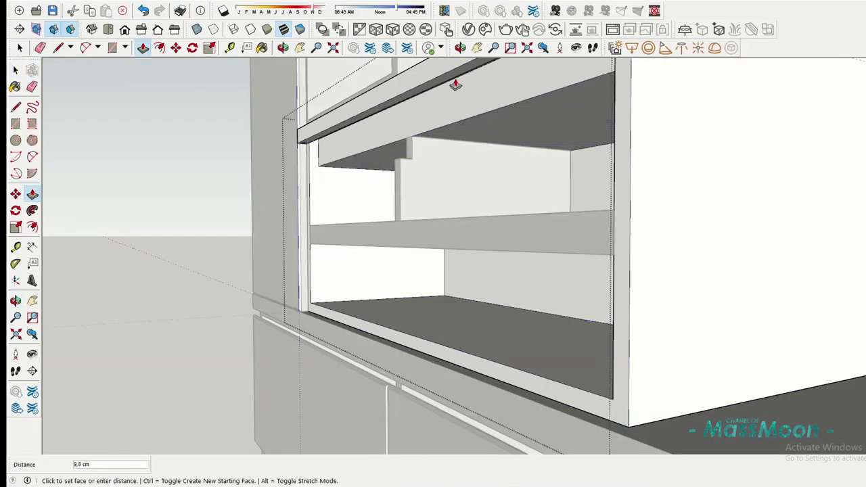
key(Escape)
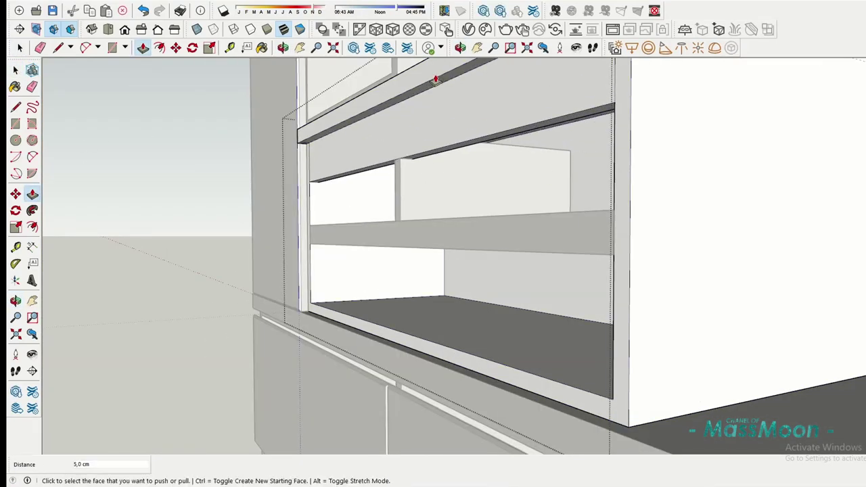
click(436, 80)
text(5)
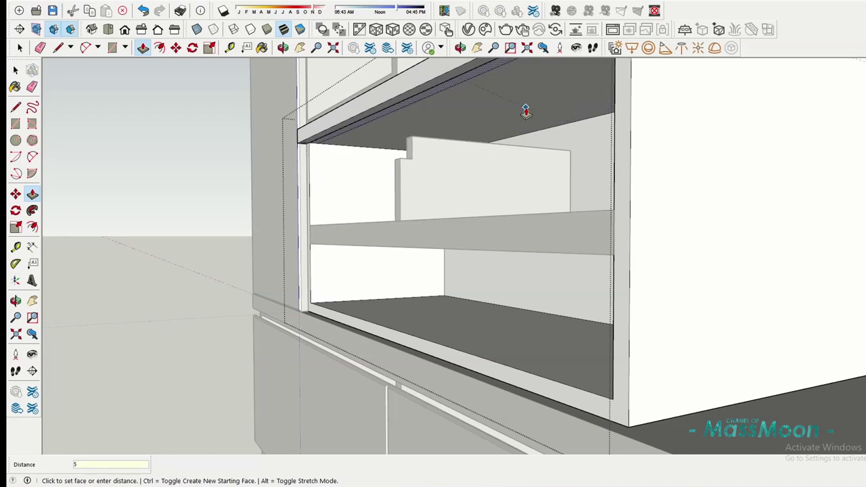
key(Return)
Select the notched divider board and move it up.
middle_drag(526, 112, 478, 253)
key(space)
click(464, 269)
scroll(465, 270, up, 3)
key(m)
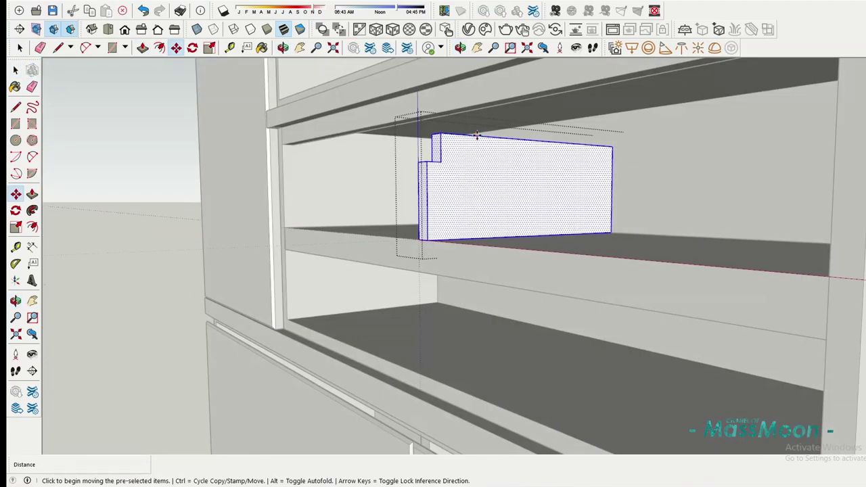
middle_drag(478, 135, 471, 163)
Raise the middle shelf 8 cm to its new height.
key(p)
click(16, 70)
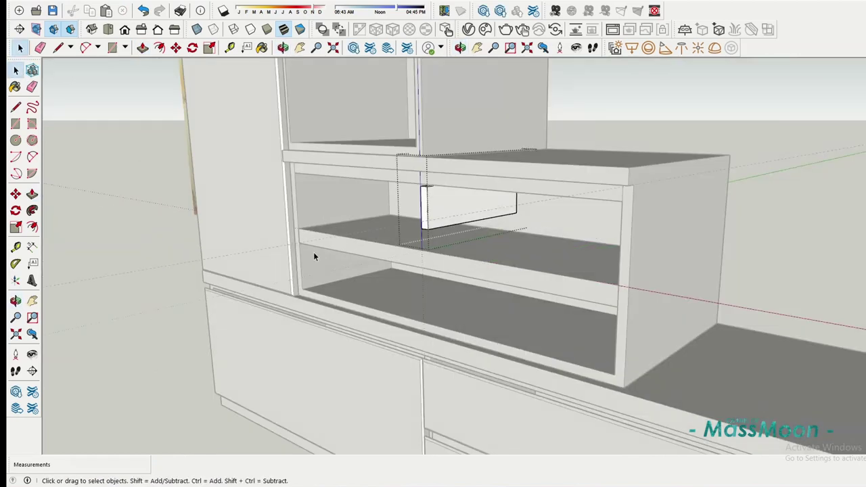
scroll(313, 247, up, 5)
click(312, 242)
key(m)
click(295, 214)
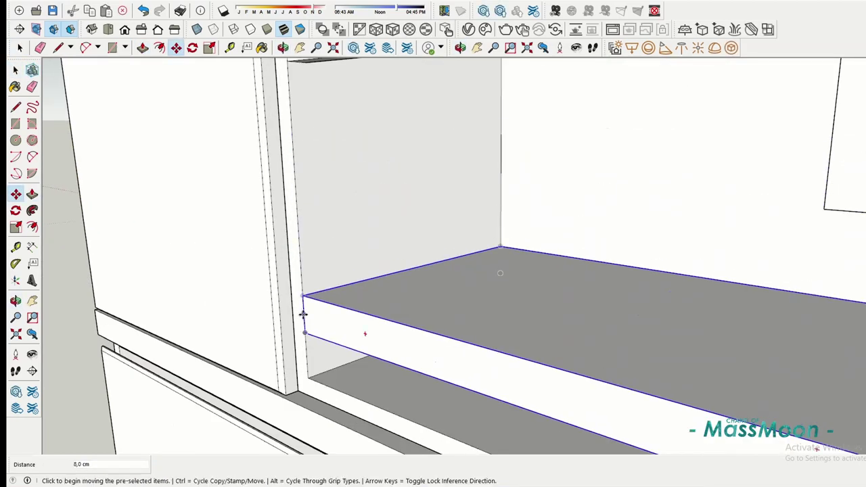
mouse_move(297, 248)
middle_down()
mouse_move(498, 225)
mouse_move(316, 157)
middle_up()
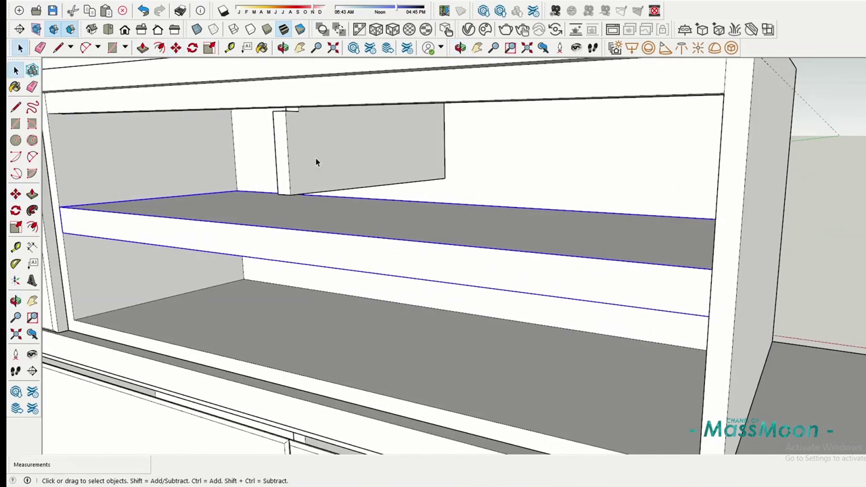
Draw a drawer-front rectangle across the small cabinet's open front.
key(p)
mouse_move(271, 197)
middle_down()
mouse_move(304, 215)
mouse_move(267, 154)
mouse_move(344, 134)
middle_up()
scroll(267, 155, down, 10)
key(space)
scroll(345, 134, up, 5)
scroll(345, 134, up, 3)
click(15, 124)
middle_drag(270, 203, 412, 172)
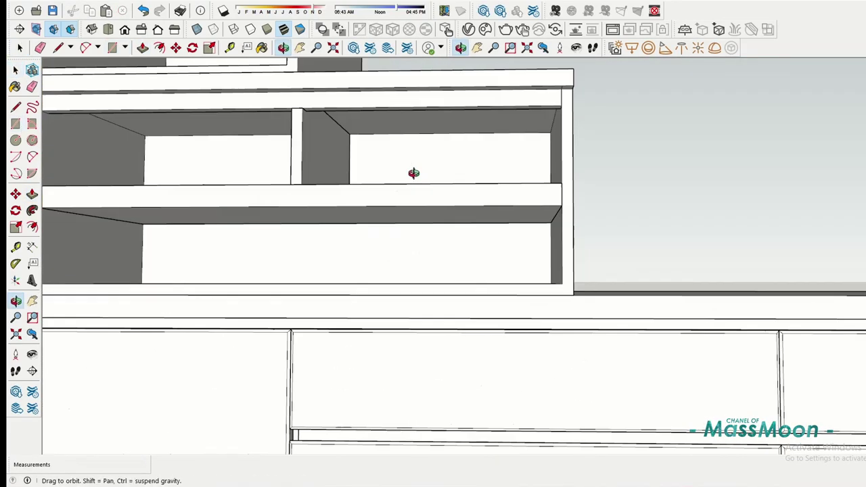
click(162, 145)
middle_drag(162, 145, 515, 249)
click(514, 249)
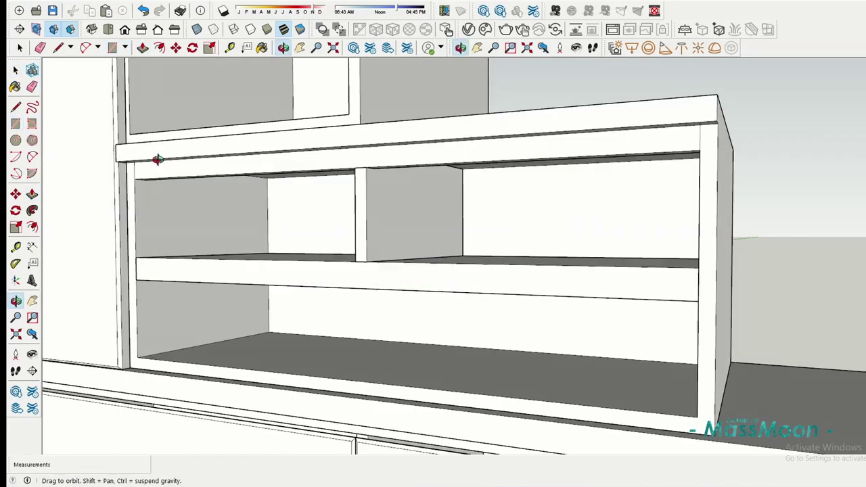
middle_drag(155, 158, 580, 267)
Push the new drawer-front rectangle out 2 cm.
key(p)
click(337, 237)
text(2)
key(Return)
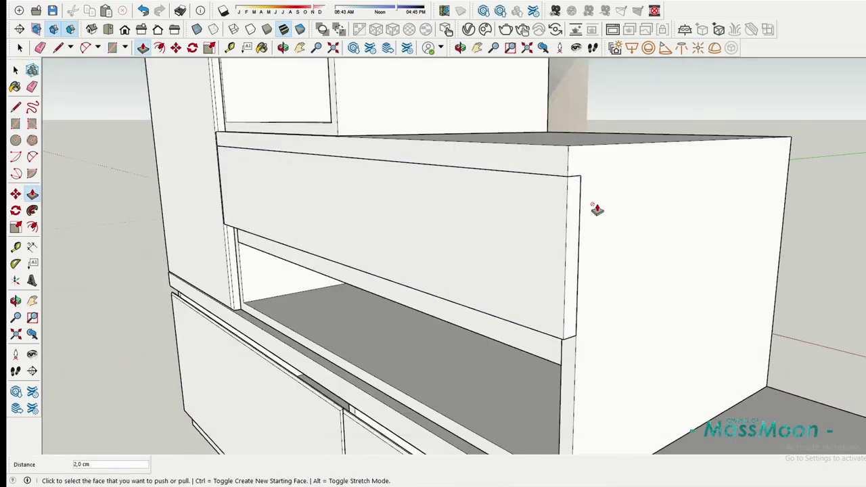
Select the new drawer face and begin shaping its edges with lines.
middle_drag(596, 208, 421, 217)
key(space)
click(421, 217)
key(m)
scroll(520, 243, up, 3)
key(l)
middle_drag(520, 243, 404, 165)
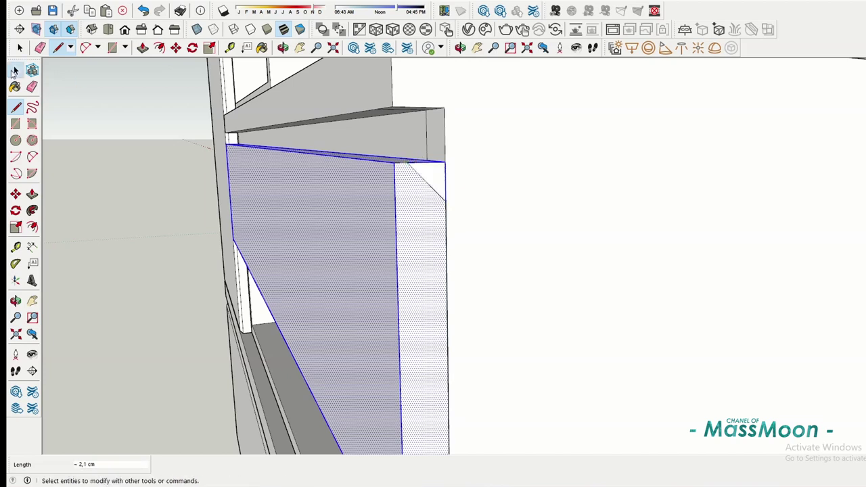
Push the drawer's front face to set the drawer front's depth.
key(p)
mouse_move(430, 178)
middle_down()
mouse_move(81, 209)
mouse_move(460, 279)
middle_up()
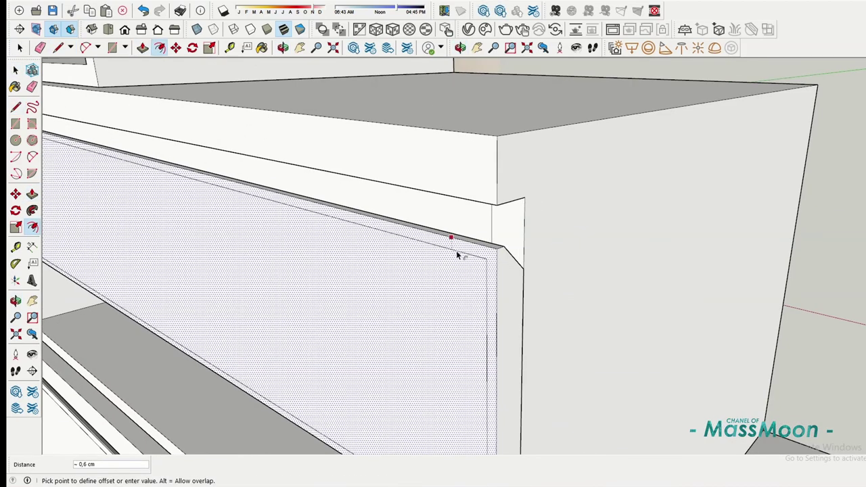
mouse_move(45, 201)
middle_down()
mouse_move(193, 178)
mouse_move(345, 190)
middle_up()
key(p)
click(433, 250)
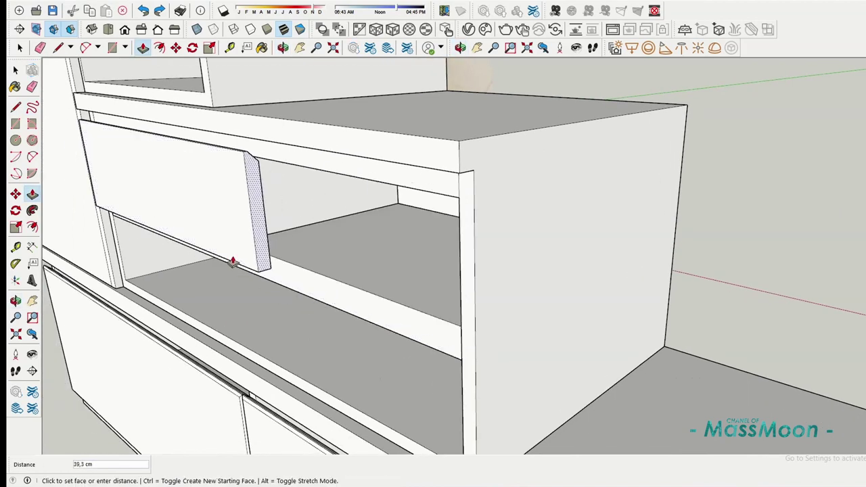
click(203, 125)
mouse_move(203, 126)
middle_down()
mouse_move(280, 199)
mouse_move(356, 294)
middle_up()
scroll(356, 294, up, 3)
Copy the drawer front downward below the original, entering 19 as the distance.
key(f)
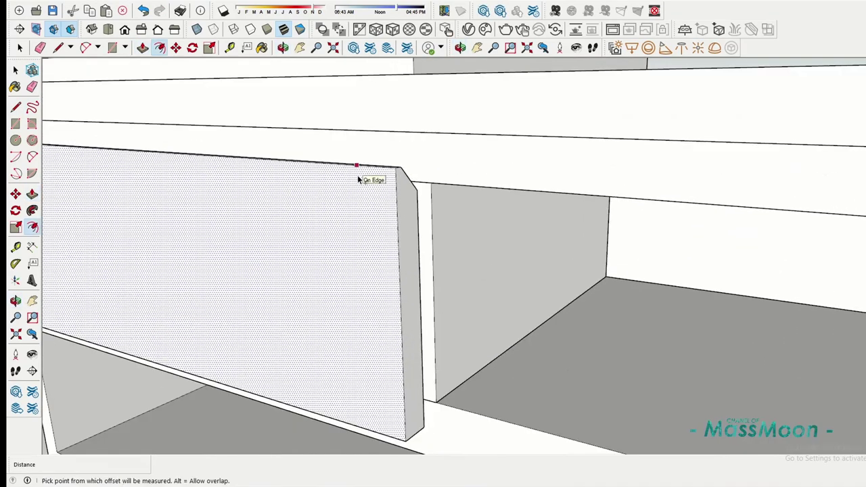
key(space)
click(289, 233)
key(m)
click(356, 141)
key(ctrl)
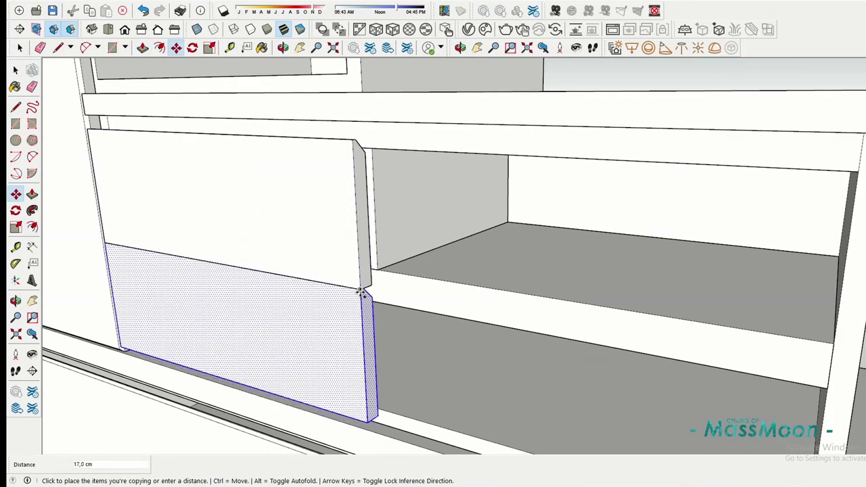
text(19)
click(17, 70)
Adjust the selection of the two drawer fronts and inspect them from below.
scroll(291, 242, down, 3)
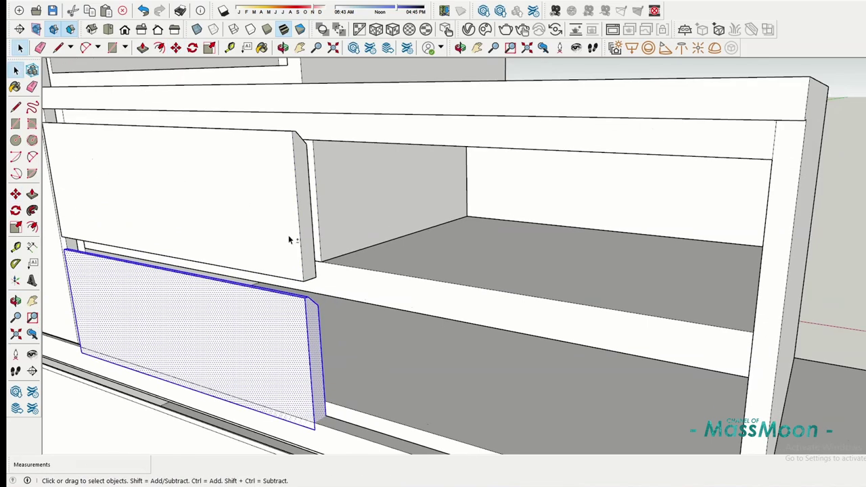
ctrl+click(274, 216)
key(m)
click(277, 203)
middle_drag(282, 197, 305, 217)
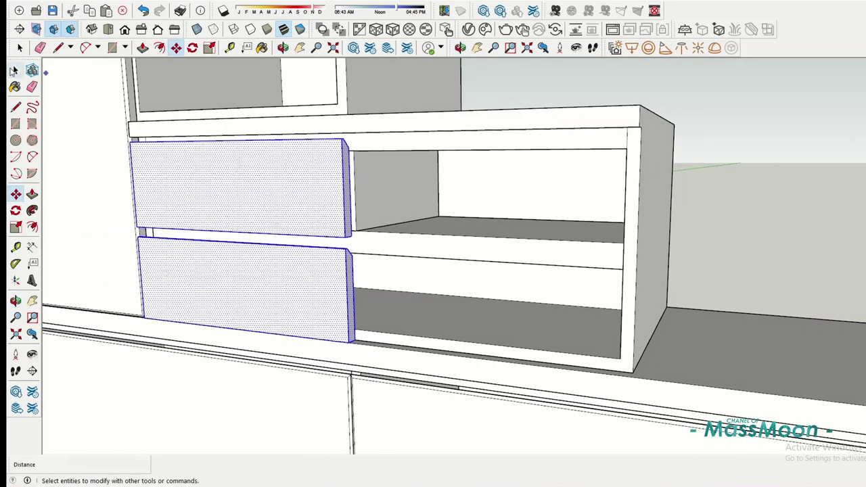
key(space)
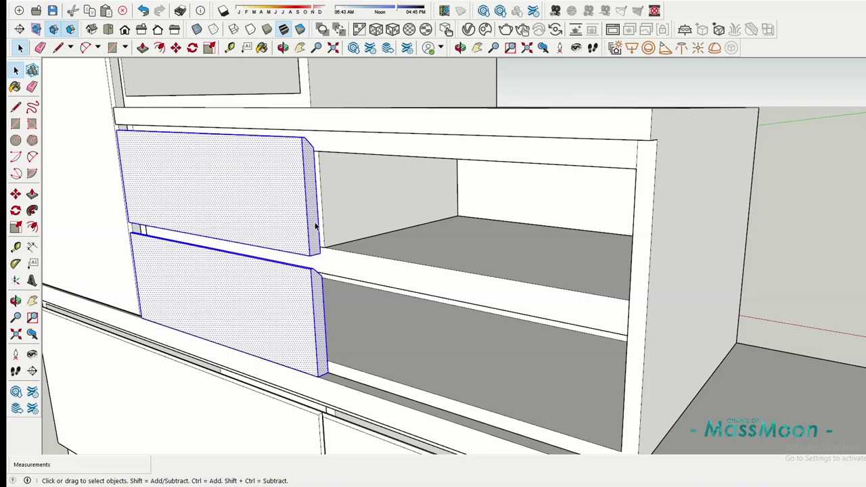
click(311, 323)
scroll(311, 323, up, 5)
middle_drag(323, 186, 242, 348)
Copy the upper drawer front down to close the lower left compartment.
key(p)
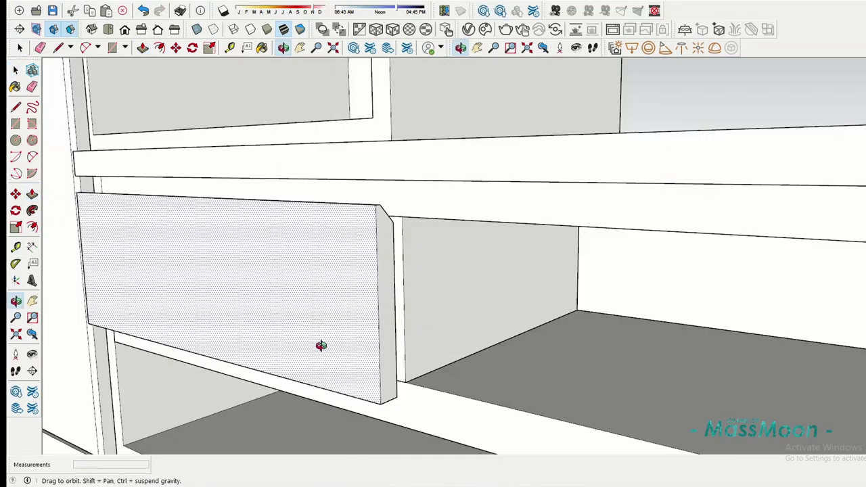
key(space)
click(249, 166)
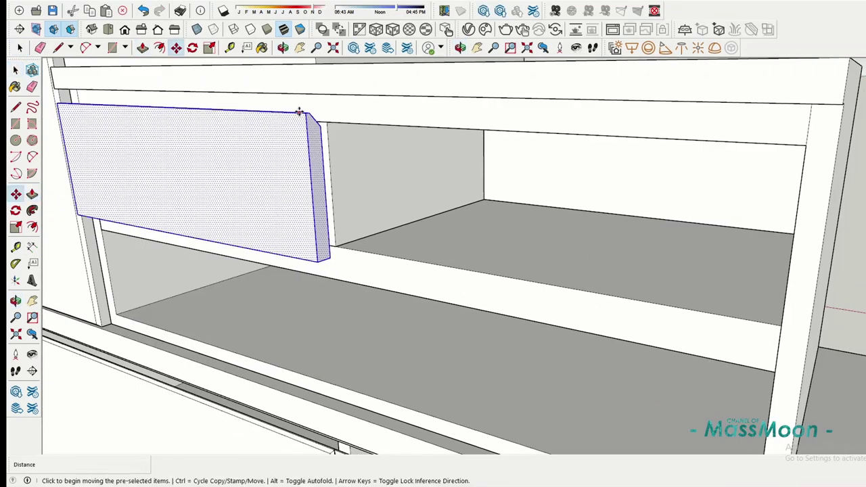
key(ctrl)
click(299, 112)
click(317, 262)
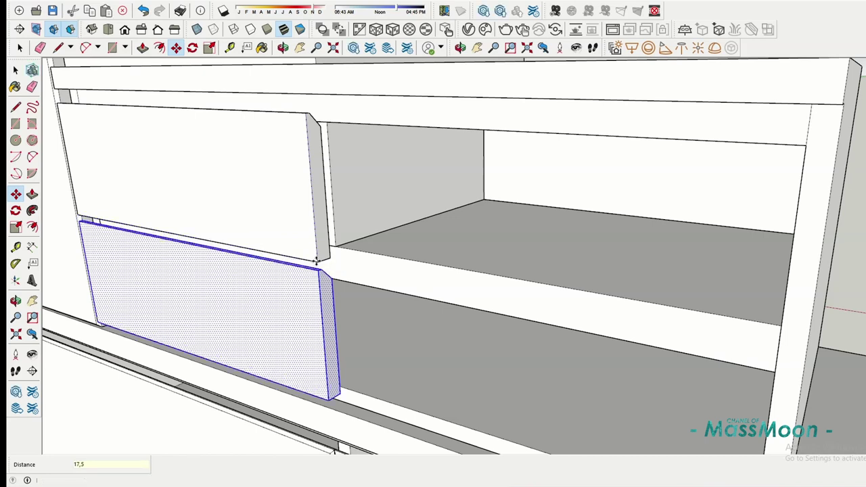
key(space)
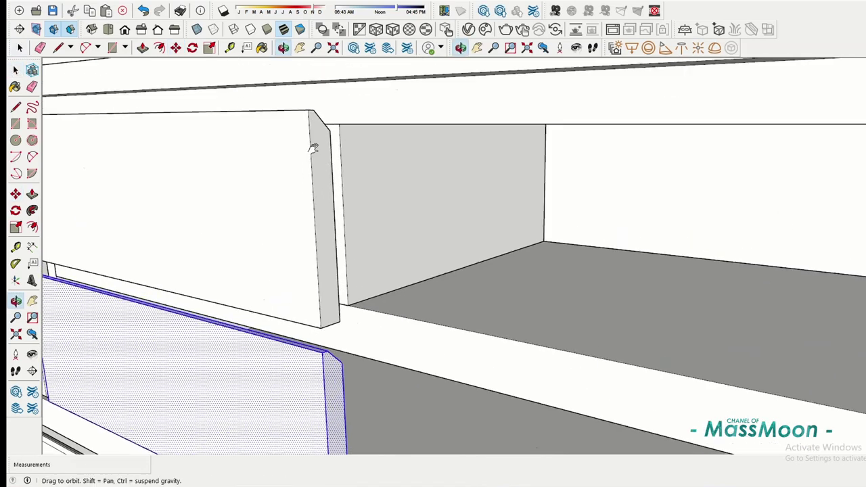
scroll(284, 223, up, 5)
Offset an inset frame on the drawer front and draw a line across the panel.
key(f)
click(318, 200)
click(318, 213)
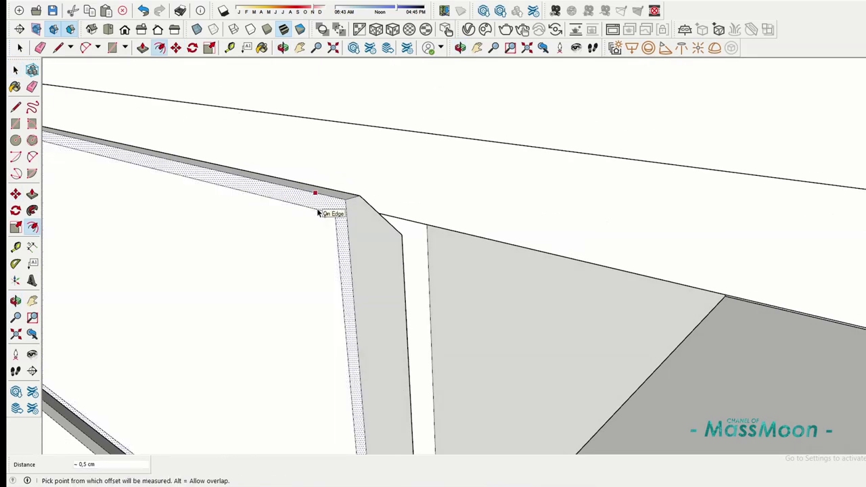
key(p)
key(l)
scroll(280, 203, up, 1)
click(295, 190)
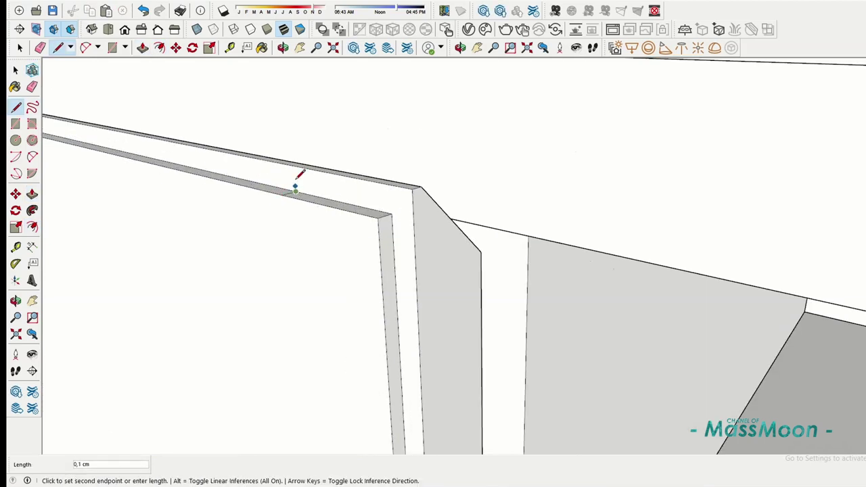
click(281, 195)
Select the drawer front face and open its context menu.
key(space)
click(161, 215)
mouse_move(160, 214)
middle_down()
mouse_move(120, 219)
mouse_move(180, 245)
middle_up()
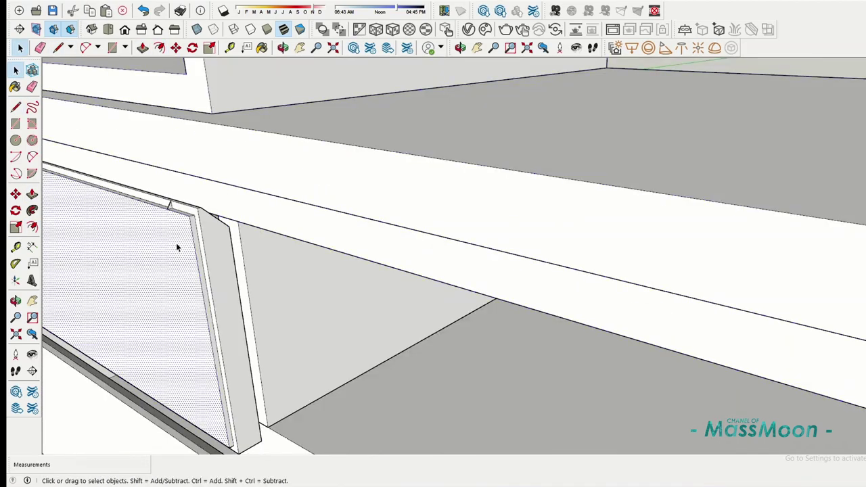
click(31, 210)
scroll(169, 207, down, 3)
right_click(183, 217)
key(space)
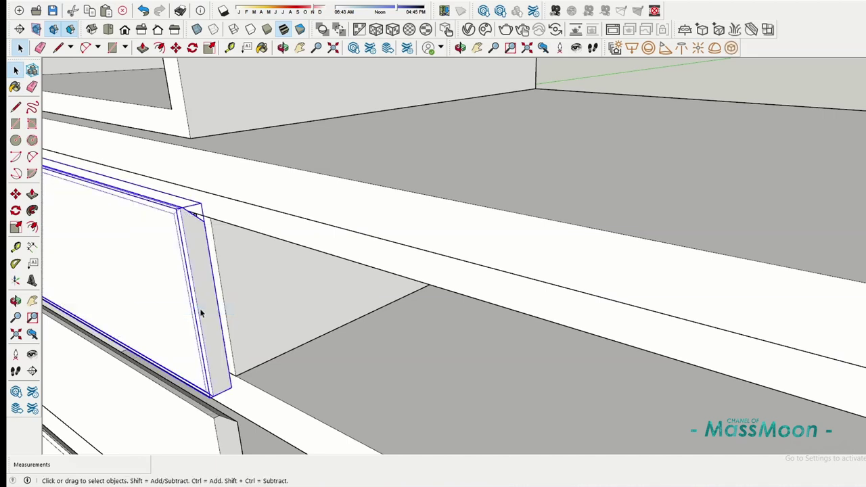
middle_drag(199, 299, 369, 199)
right_click(369, 199)
click(508, 323)
mouse_move(507, 322)
middle_down()
mouse_move(564, 247)
mouse_move(495, 318)
middle_up()
Copy the front's bottom edge into a narrow strip and place it at the drawer's right end.
click(495, 317)
key(m)
click(496, 317)
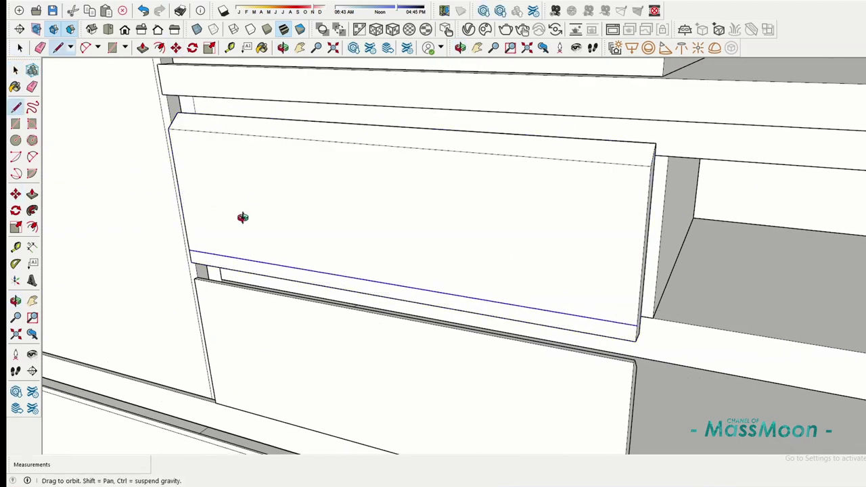
middle_drag(243, 218, 144, 291)
click(144, 291)
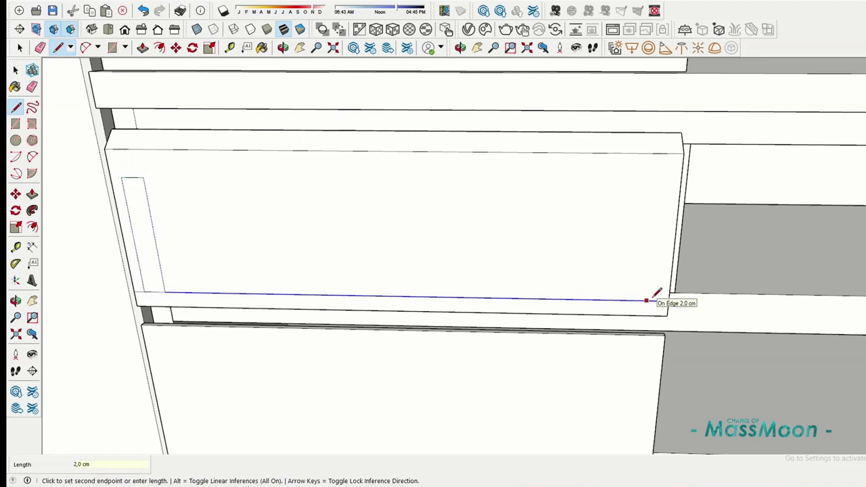
key(m)
click(152, 294)
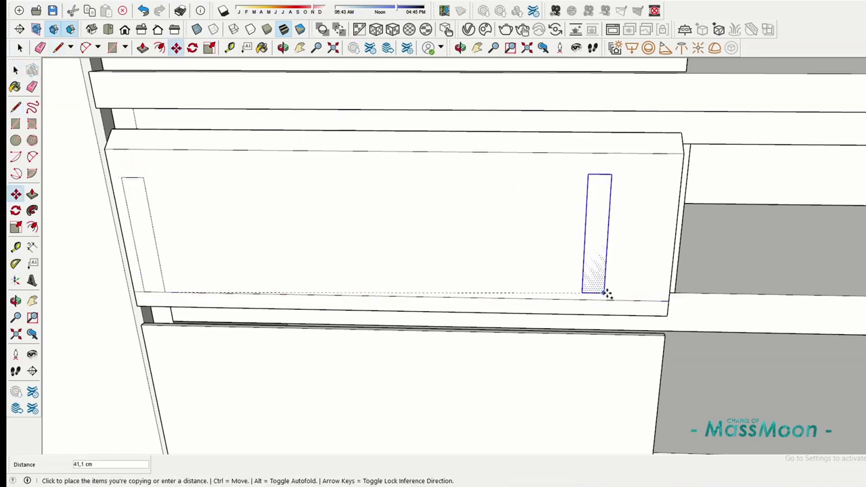
Pull the drawer box out behind the front.
click(653, 298)
middle_drag(653, 298, 110, 158)
key(space)
click(302, 268)
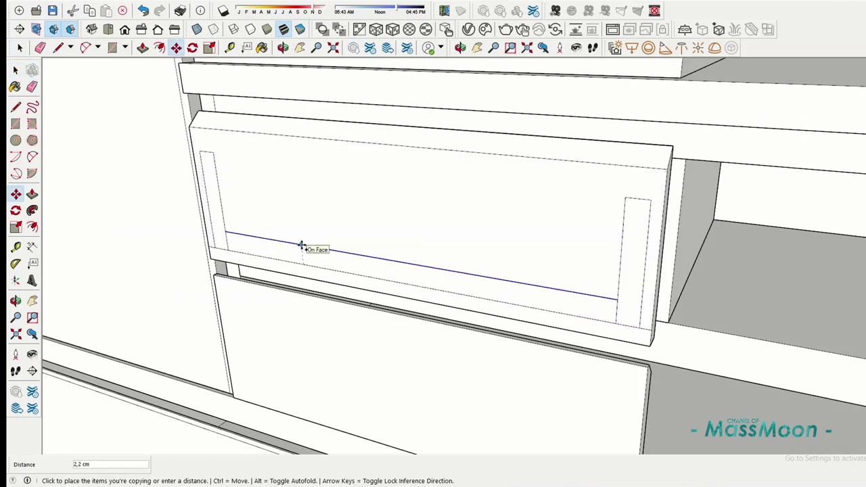
scroll(616, 325, down, 5)
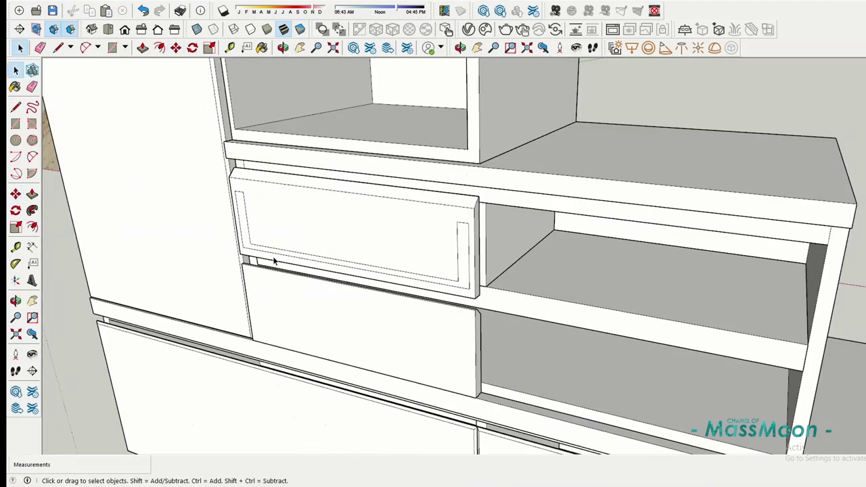
key(p)
click(251, 257)
key(m)
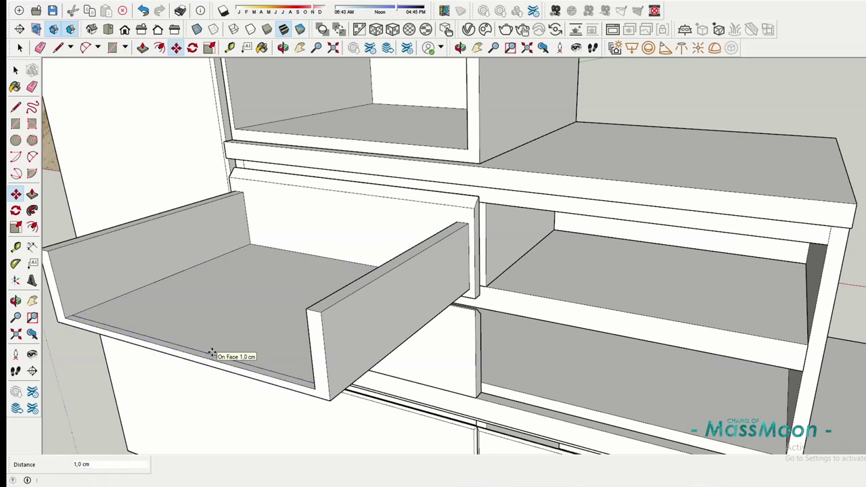
mouse_move(171, 352)
middle_down()
mouse_move(338, 329)
mouse_move(324, 327)
middle_up()
Select the whole drawer and make it a component.
key(l)
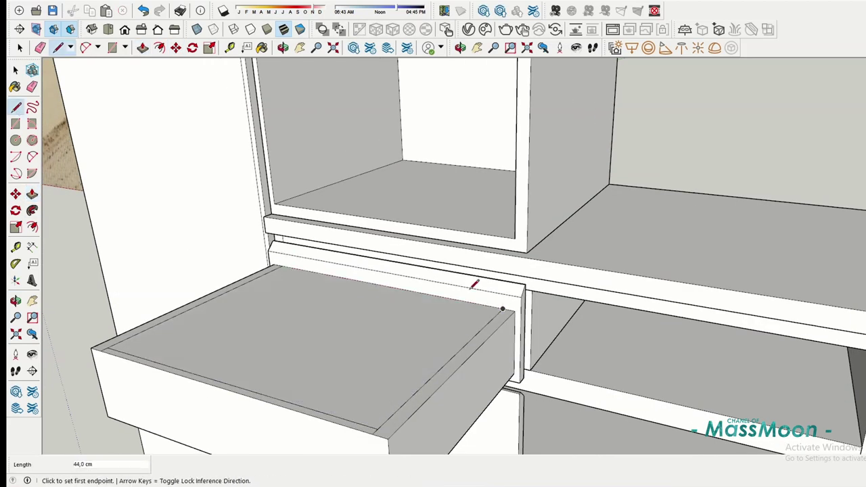
key(space)
key(p)
key(l)
key(space)
scroll(232, 334, up, 1)
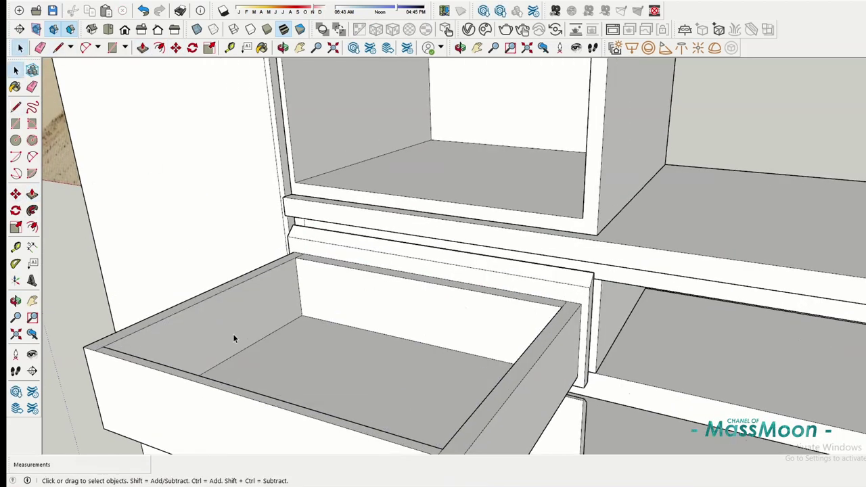
triple_click(233, 333)
key(g)
key(Return)
Copy the drawer component 35 cm along the green axis beside the first.
key(m)
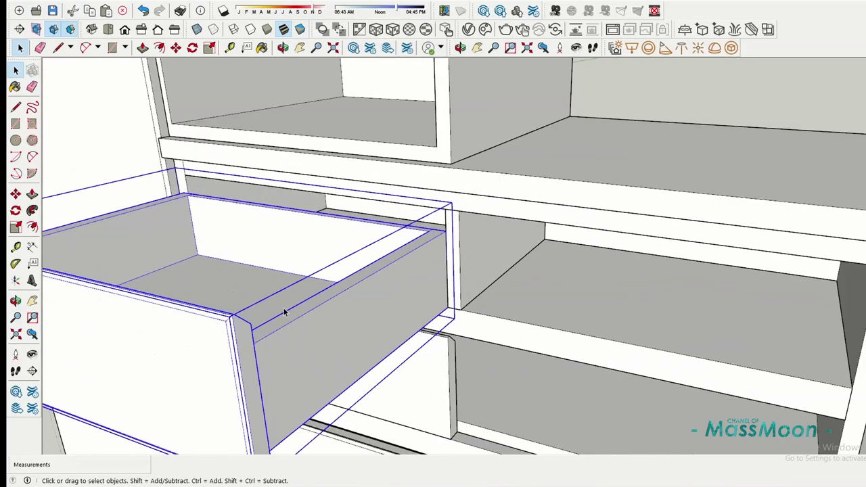
mouse_move(98, 89)
middle_down()
mouse_move(483, 106)
mouse_move(456, 172)
middle_up()
click(483, 107)
click(456, 172)
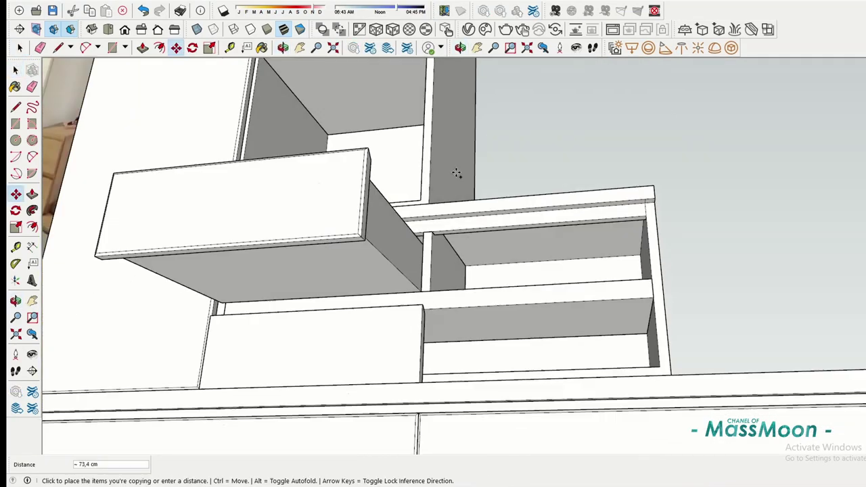
click(401, 333)
click(400, 332)
scroll(401, 332, up, 3)
scroll(268, 212, down, 2)
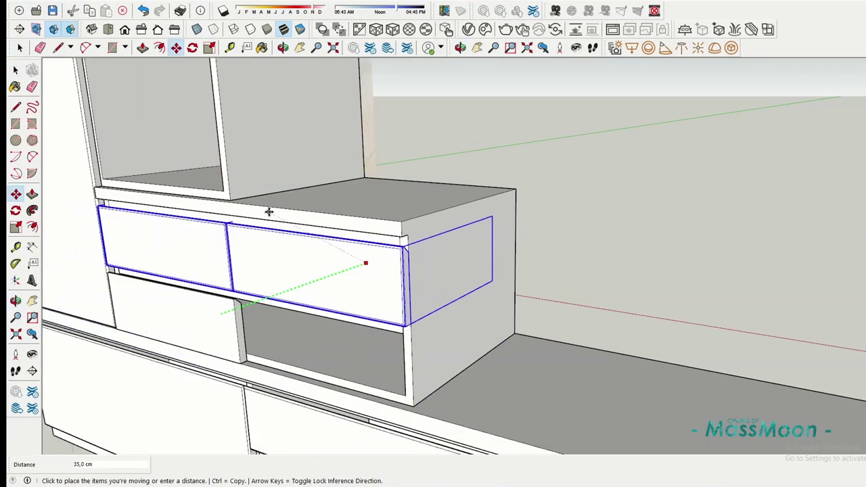
Select the face of the wide lower drawer front.
click(15, 70)
middle_drag(15, 70, 342, 284)
key(p)
mouse_move(129, 246)
middle_down()
mouse_move(480, 271)
mouse_move(274, 242)
middle_up()
key(space)
scroll(274, 242, up, 3)
click(488, 280)
key(f)
Offset and slightly recess the lower front's inner panel.
scroll(186, 131, up, 3)
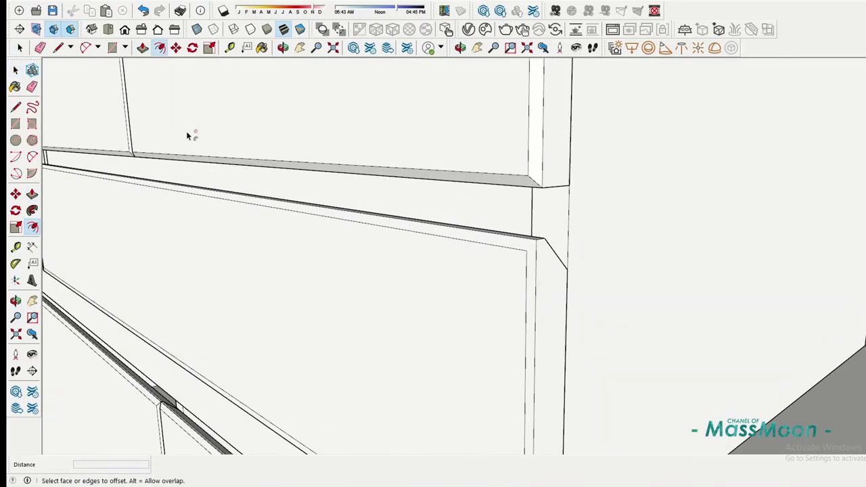
key(space)
key(p)
middle_drag(224, 197, 420, 259)
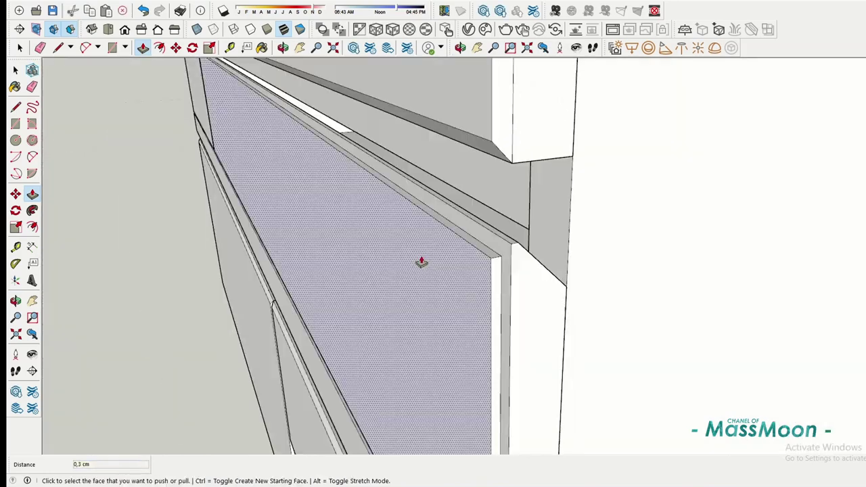
key(l)
click(416, 203)
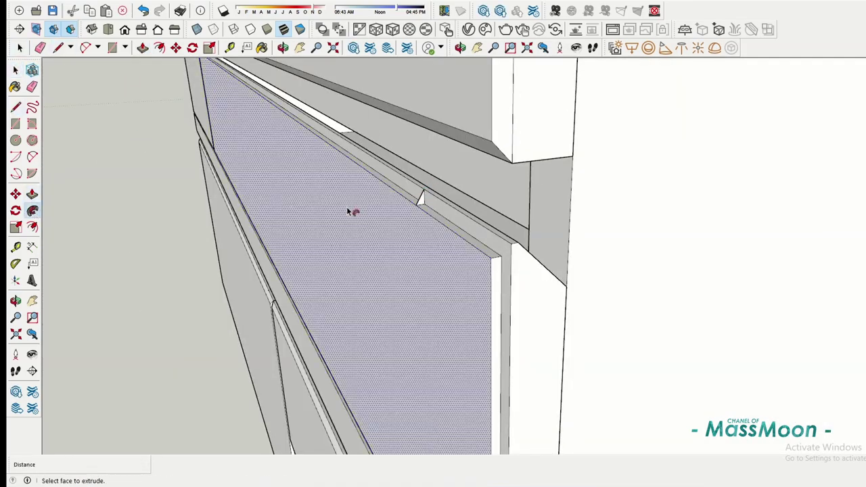
Make the lower drawer front a component and open it for editing.
triple_click(411, 224)
key(g)
key(Return)
scroll(436, 225, down, 5)
scroll(437, 224, up, 3)
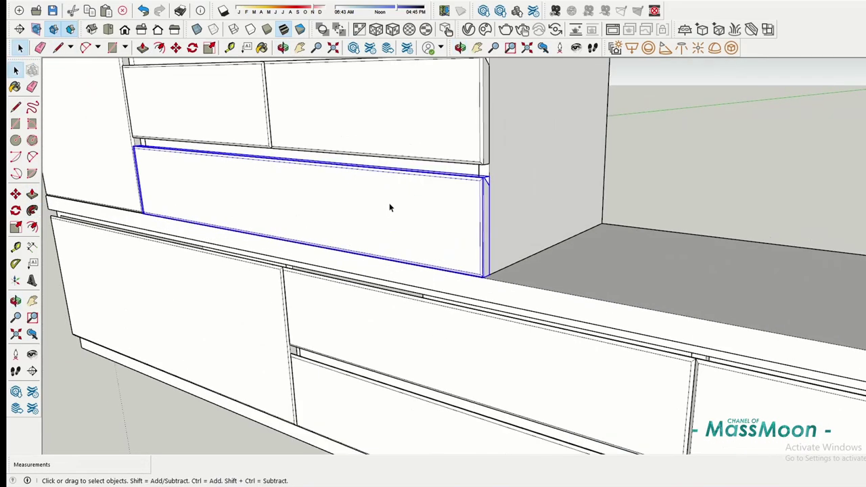
double_click(391, 208)
right_click(372, 193)
key(Escape)
Draw a narrow strip at the left end and copy it to the right end.
scroll(344, 213, up, 5)
click(17, 109)
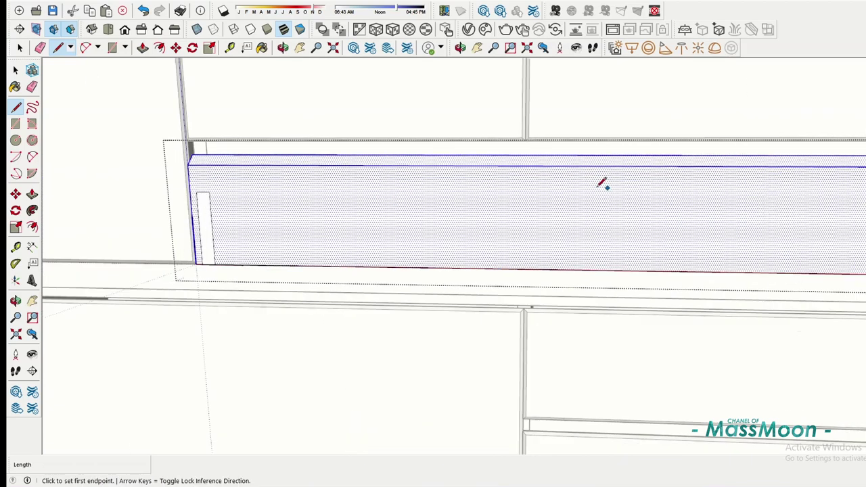
key(space)
click(205, 233)
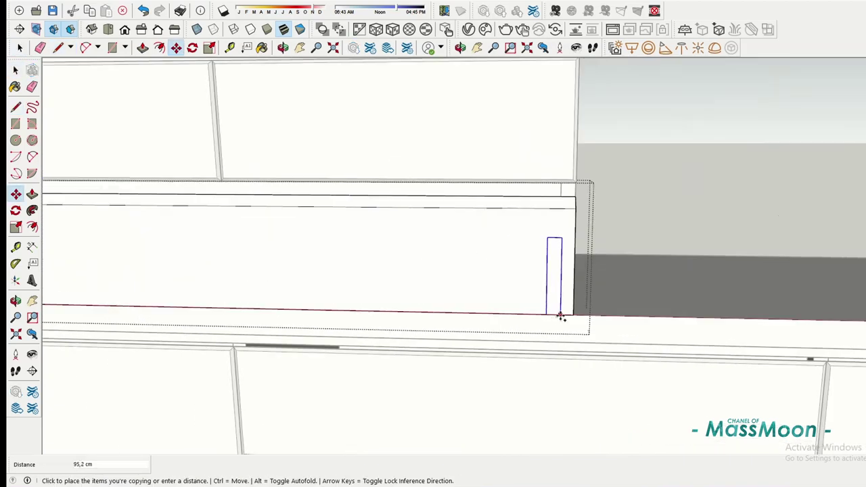
click(561, 316)
key(space)
click(266, 298)
Extrude the drawer box behind the lower front.
key(m)
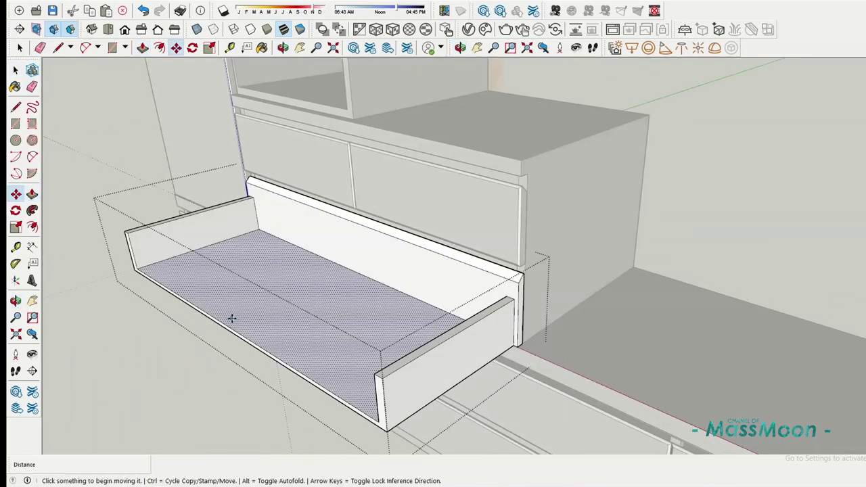
click(229, 315)
key(ctrl)
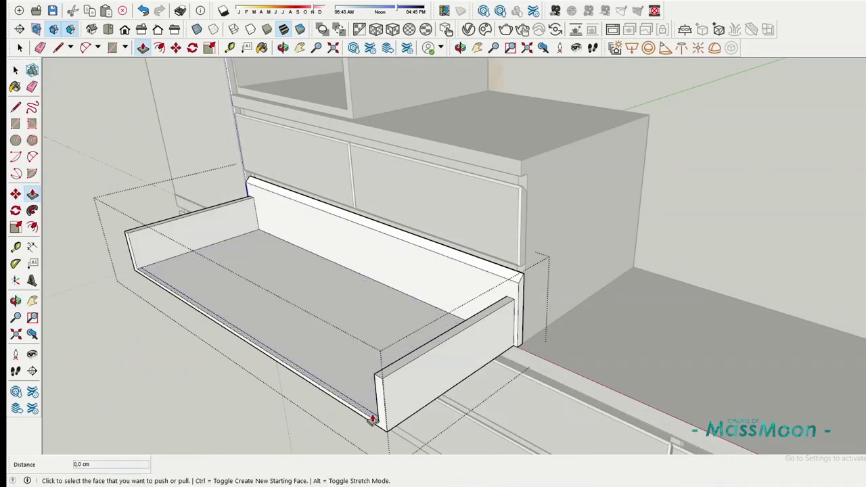
Make the wide lower drawer box a group and zoom in close to it.
key(space)
text(2)
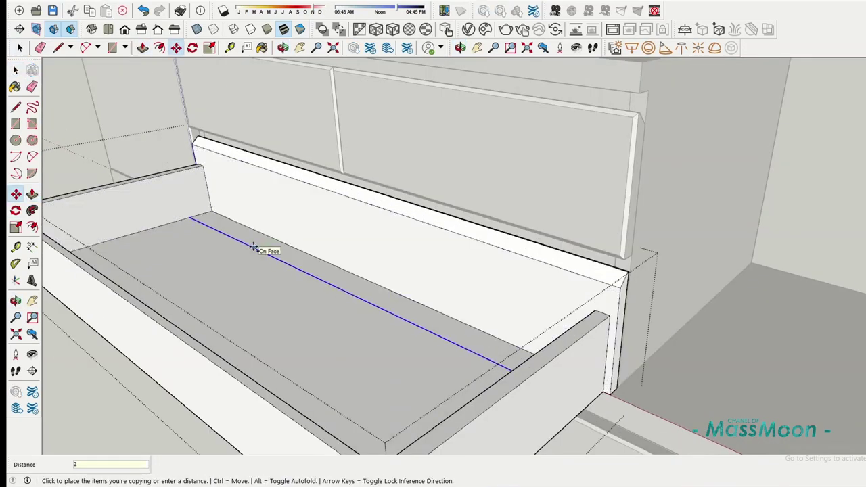
key(p)
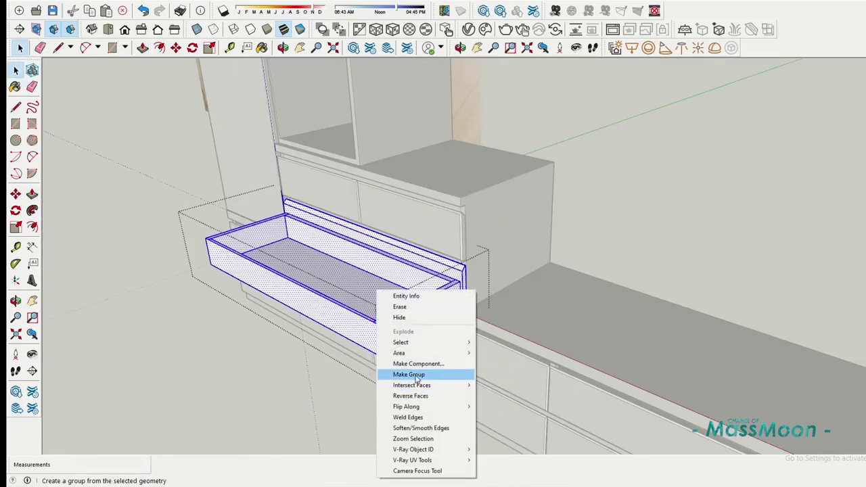
click(409, 375)
key(m)
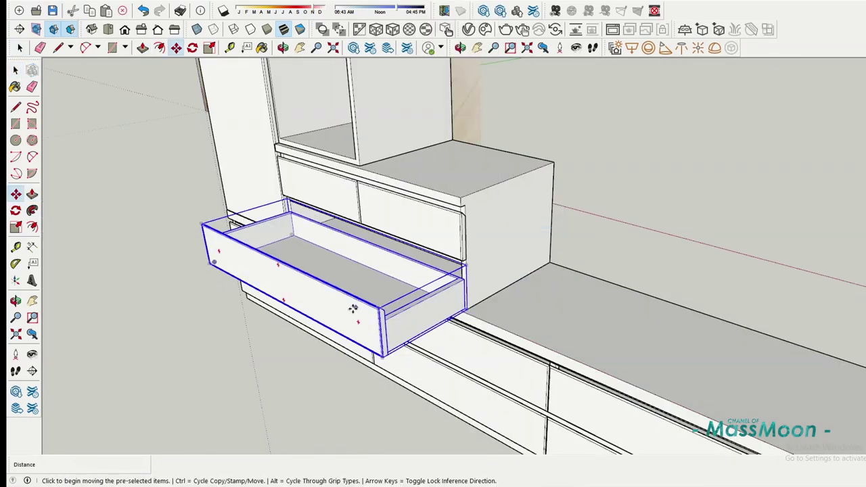
middle_drag(349, 312, 273, 304)
scroll(397, 304, up, 5)
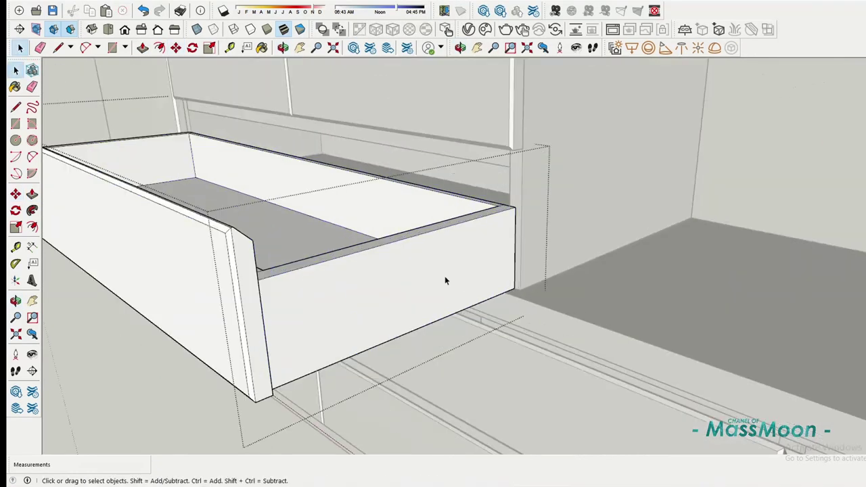
Thicken the drawer box's side faces with Push/Pull by 3 cm and 2 cm.
key(p)
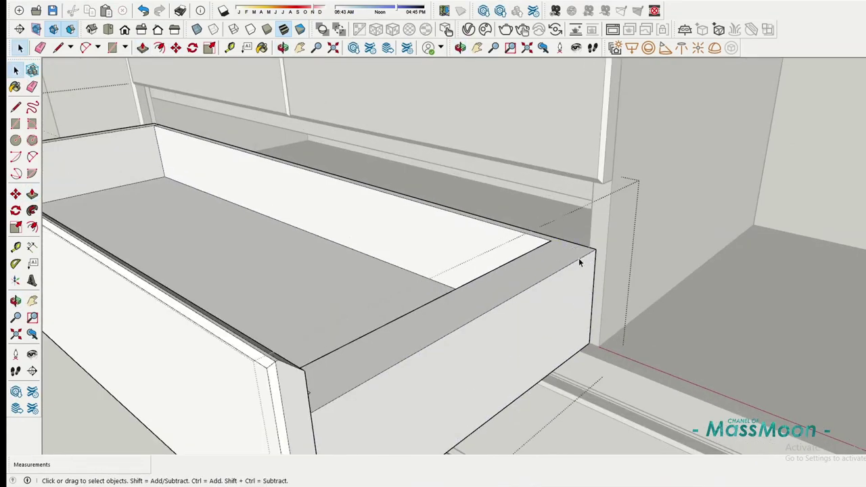
key(p)
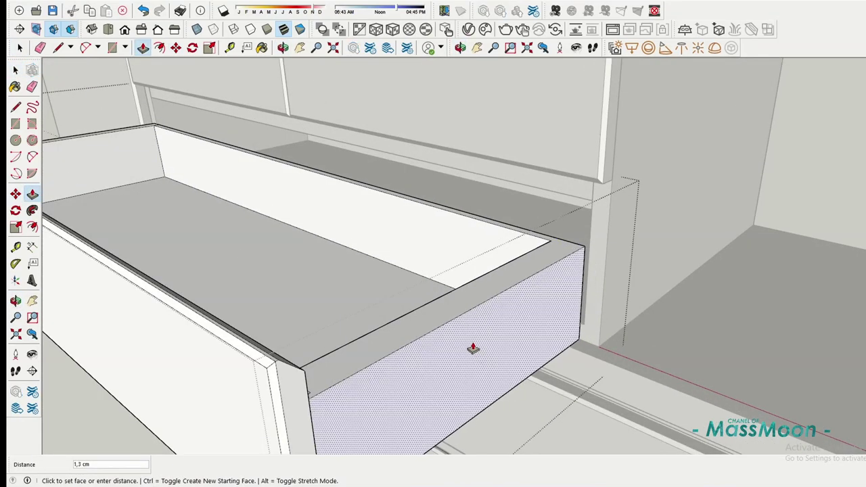
click(472, 364)
text(3)
key(Return)
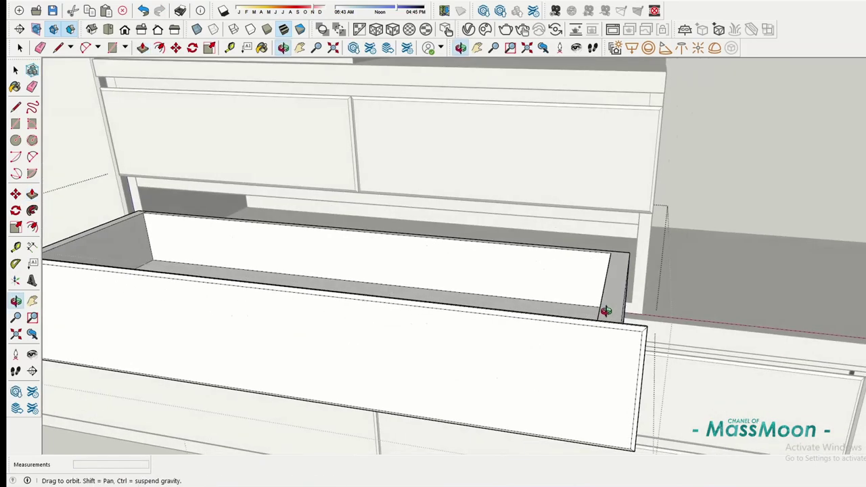
mouse_move(669, 287)
middle_down()
mouse_move(473, 310)
mouse_move(397, 294)
mouse_move(343, 325)
middle_up()
mouse_move(324, 243)
middle_down()
mouse_move(349, 257)
mouse_move(267, 304)
mouse_move(375, 280)
mouse_move(305, 248)
mouse_move(323, 280)
mouse_move(226, 164)
middle_up()
click(304, 249)
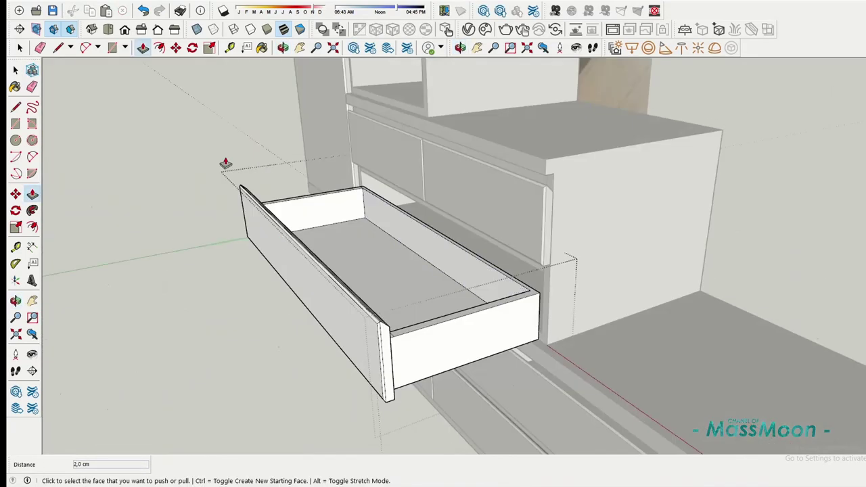
Slide the drawer back shut inside the cabinet, flush with the fronts above.
click(309, 242)
mouse_move(309, 241)
middle_down()
mouse_move(363, 259)
mouse_move(170, 173)
mouse_move(303, 135)
middle_up()
key(m)
click(364, 259)
click(372, 257)
scroll(170, 173, up, 2)
key(space)
Offset the tower door face's edges to form a thin border strip.
key(r)
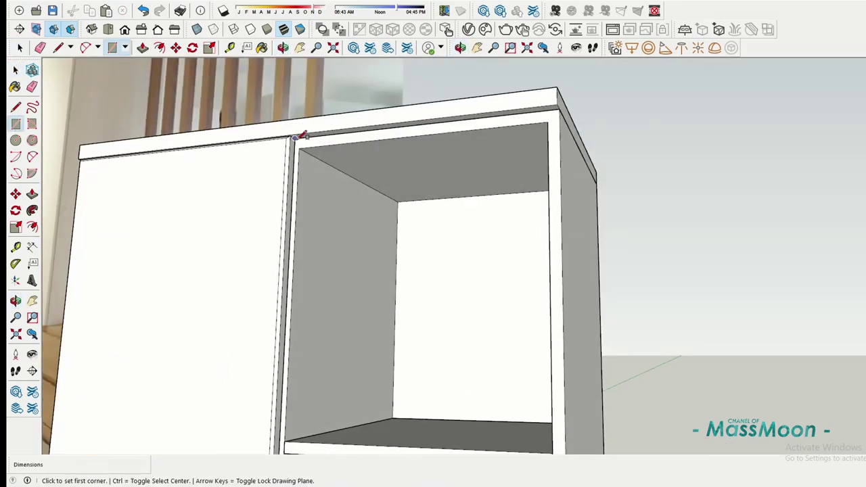
click(303, 136)
scroll(393, 270, down, 3)
click(393, 271)
scroll(393, 270, up, 2)
key(p)
scroll(374, 224, up, 2)
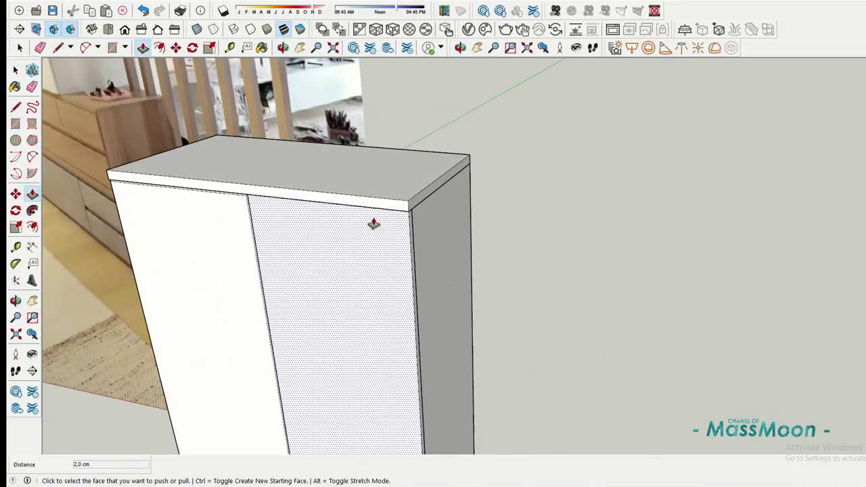
scroll(374, 224, up, 3)
click(390, 214)
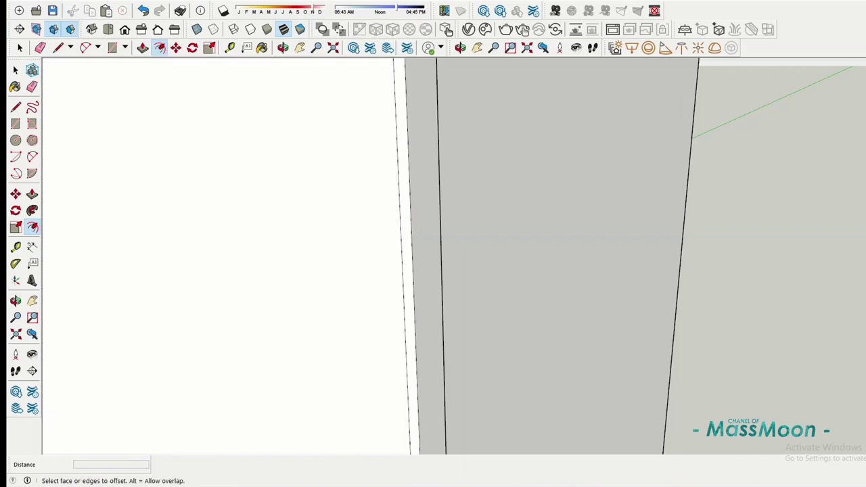
Push the thin border strip inward by 0.4 cm.
click(31, 194)
click(410, 202)
text(4)
key(Return)
Orbit out to view the whole cabinet and select the narrow strip face.
key(l)
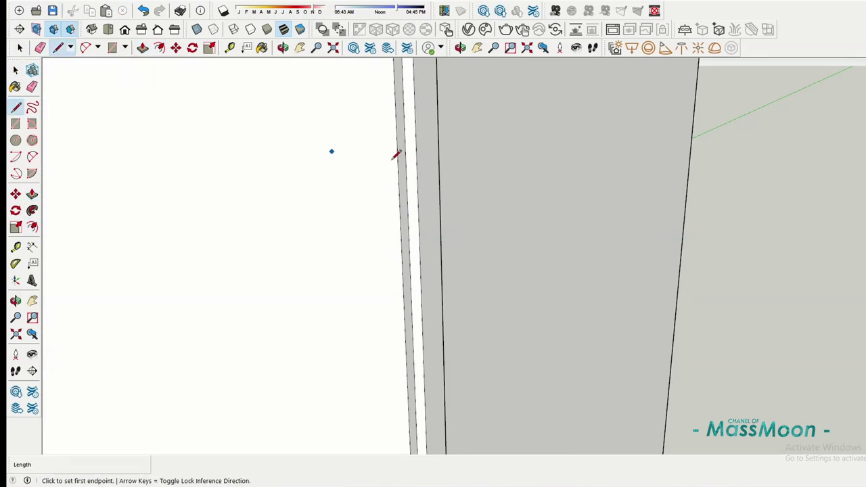
key(space)
scroll(344, 243, down, 3)
key(p)
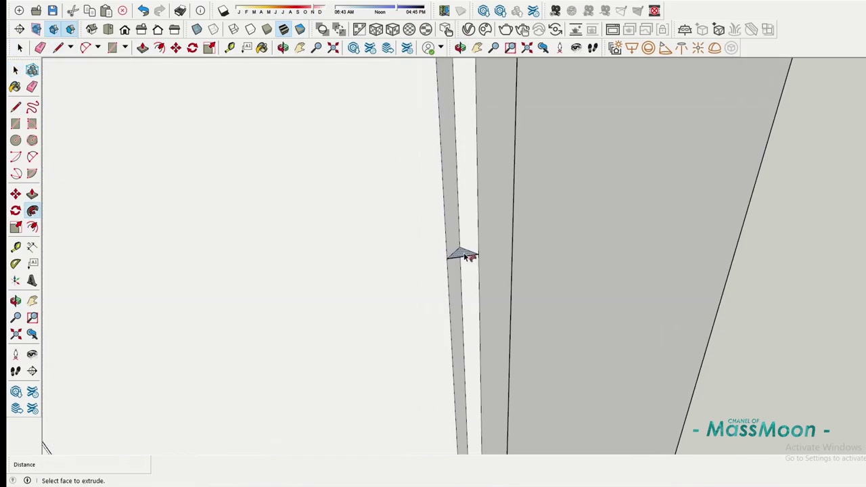
middle_drag(464, 253, 429, 188)
key(space)
click(434, 161)
right_click(433, 161)
Raise the 5 × 9 cm rectangle at the bench's end corner into a 250 cm post.
scroll(543, 176, down, 5)
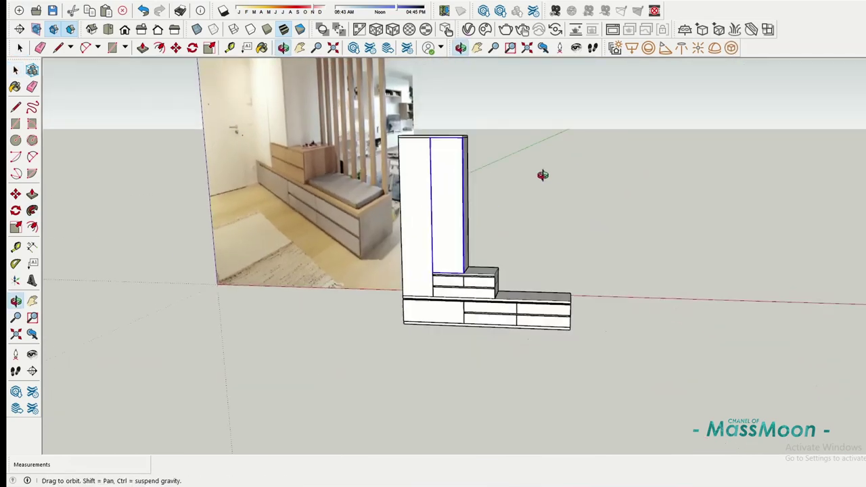
mouse_move(543, 176)
middle_down()
mouse_move(526, 278)
mouse_move(273, 250)
middle_up()
drag(274, 251, 476, 271)
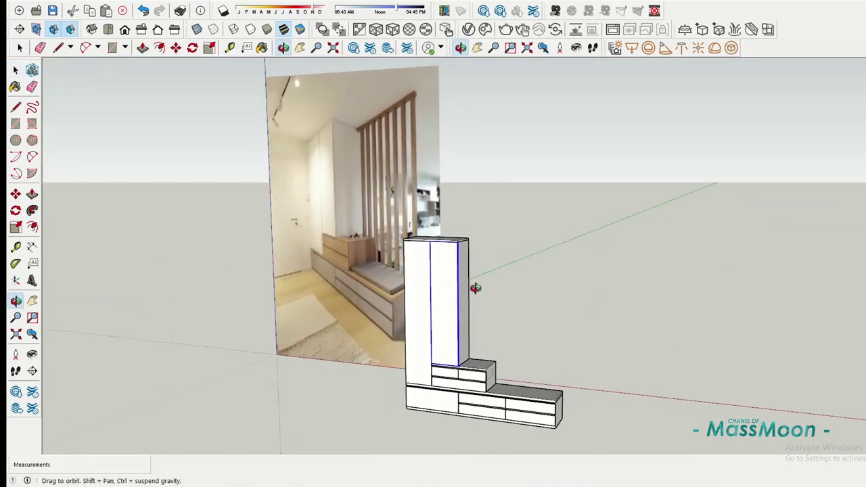
key(space)
middle_drag(476, 286, 574, 438)
scroll(515, 367, up, 5)
scroll(516, 367, up, 1)
key(t)
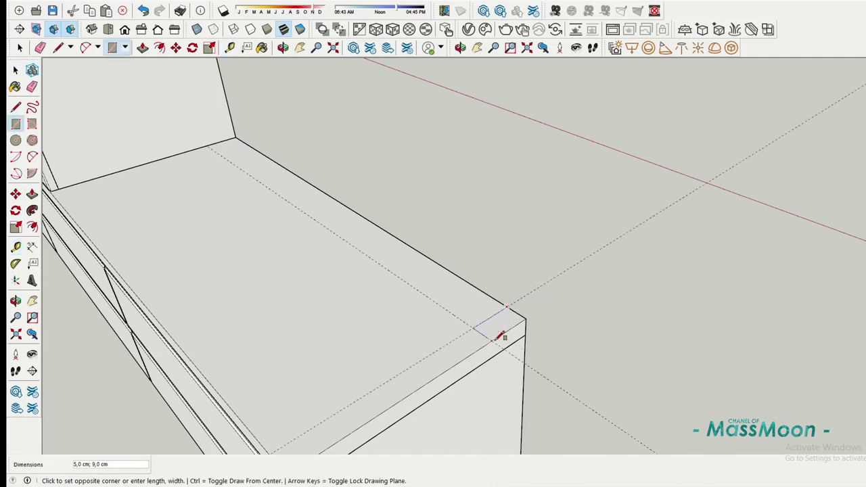
click(517, 331)
scroll(517, 331, down, 3)
scroll(329, 188, down, 3)
scroll(441, 187, up, 2)
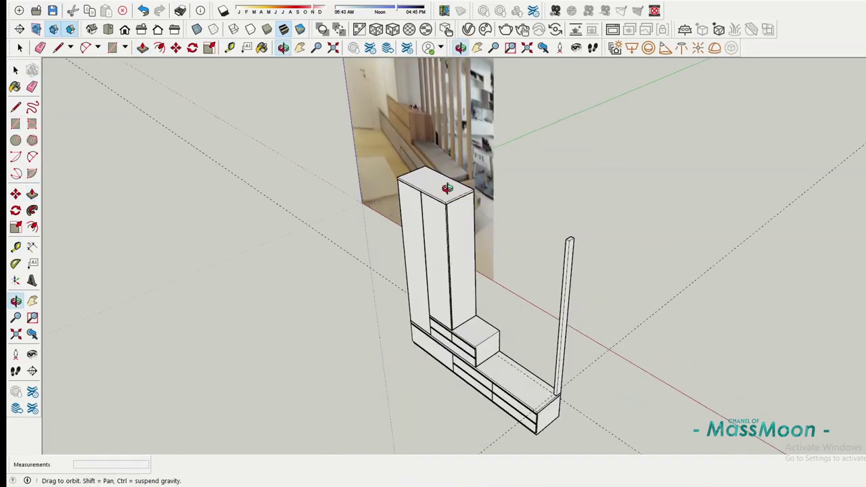
scroll(457, 192, up, 1)
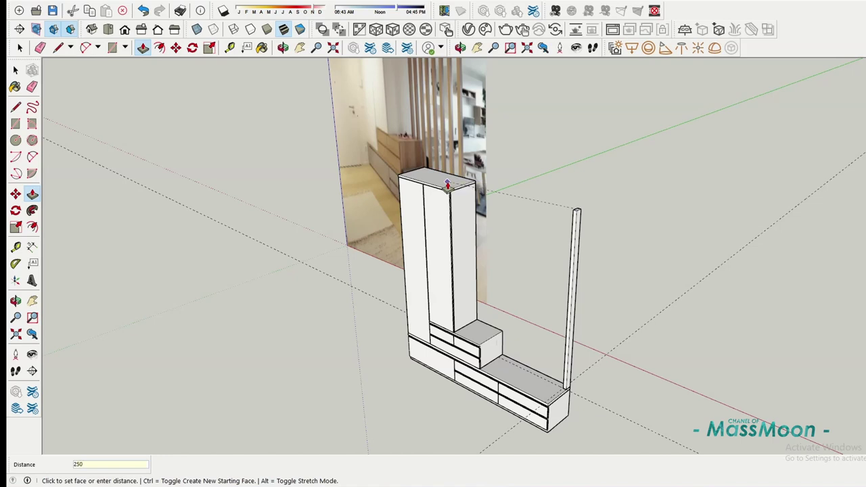
scroll(575, 230, up, 4)
Turn the post into a component, then copy and paste it.
triple_click(601, 265)
key(g)
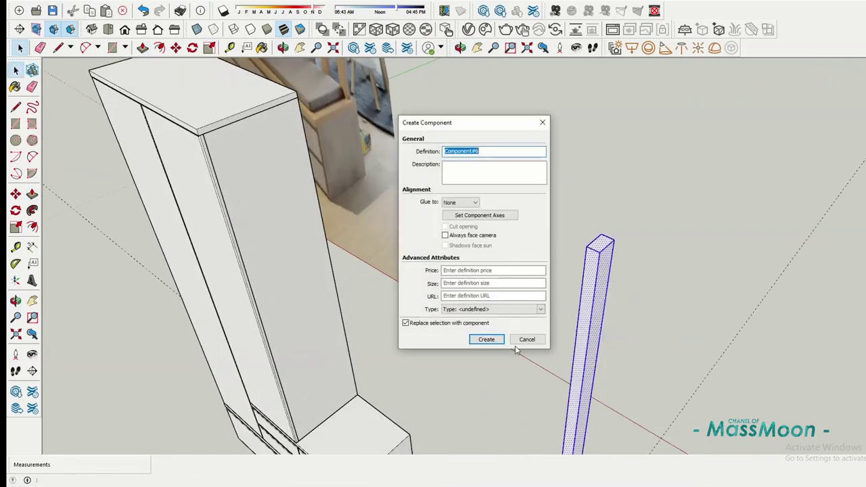
key(Return)
key(ctrl+c)
key(ctrl+v)
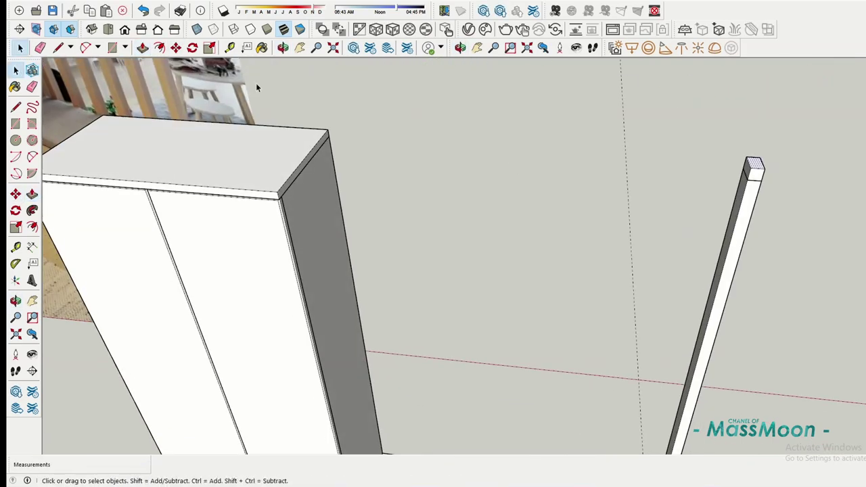
Copy the post beside the tower and array it into nine evenly spaced slats with /9.
mouse_move(730, 180)
middle_down()
mouse_move(338, 199)
mouse_move(474, 284)
middle_up()
key(space)
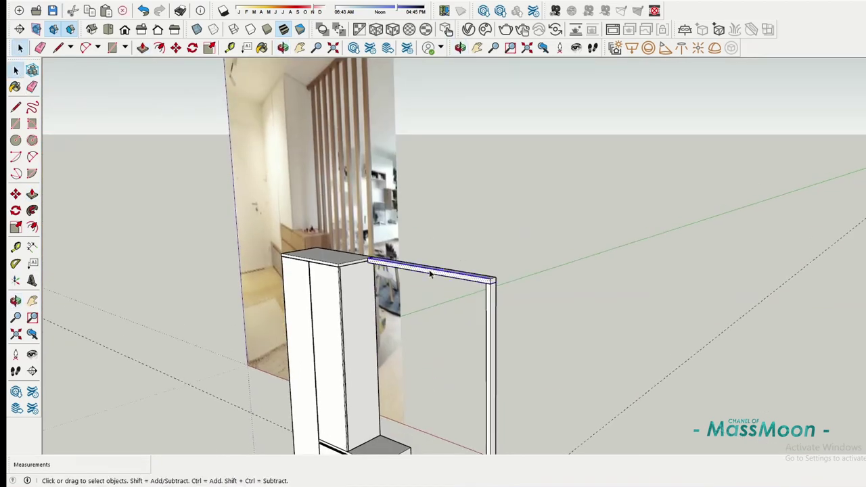
click(492, 317)
middle_drag(492, 317, 492, 259)
click(485, 222)
key(ctrl)
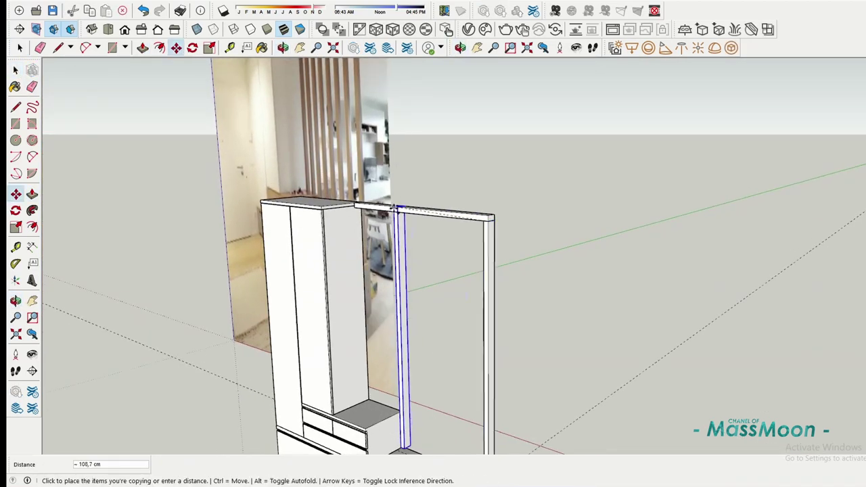
click(368, 213)
mouse_move(369, 213)
middle_down()
mouse_move(348, 239)
mouse_move(265, 226)
middle_up()
text(/9)
key(Return)
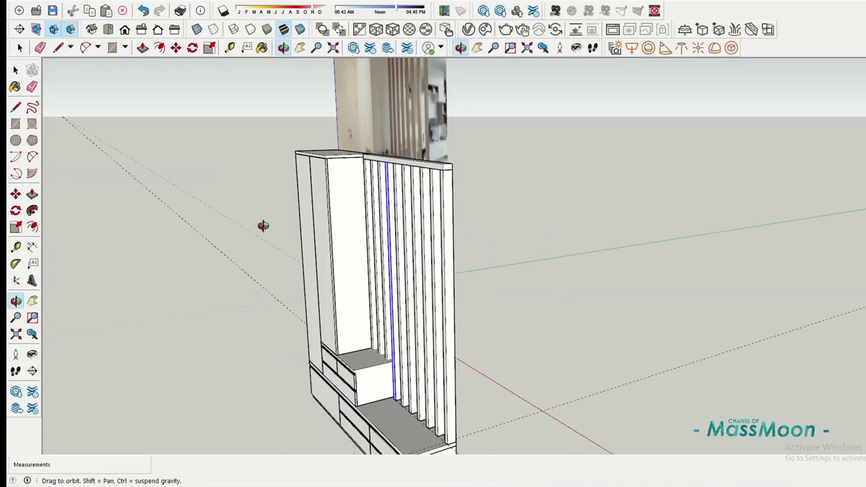
Explode one slat and re-make it as its own component.
scroll(429, 271, up, 5)
key(space)
right_click(429, 271)
click(473, 90)
key(Escape)
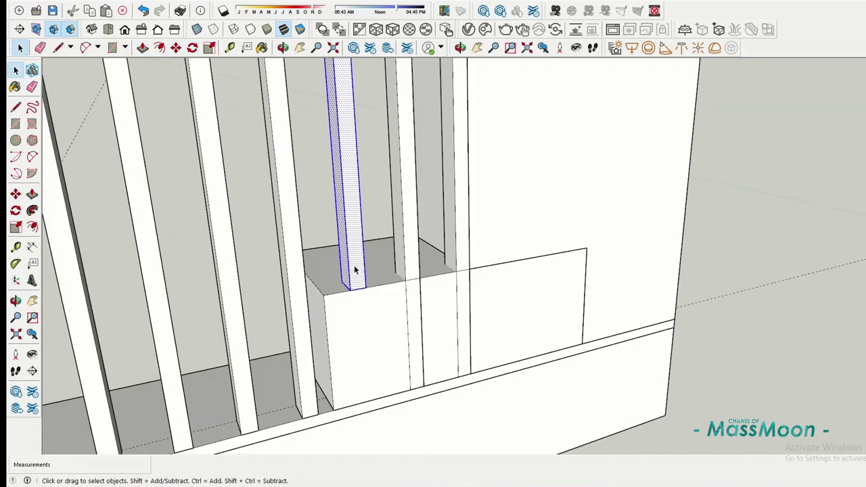
click(486, 340)
key(m)
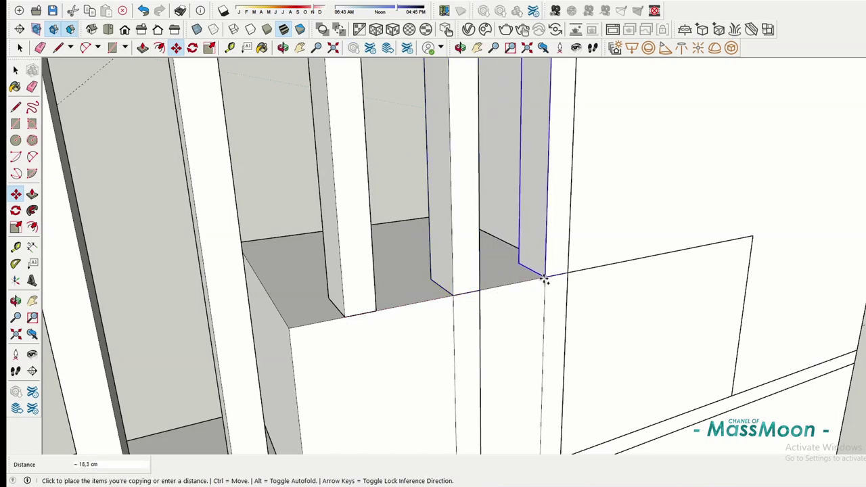
scroll(562, 396, down, 3)
right_click(519, 328)
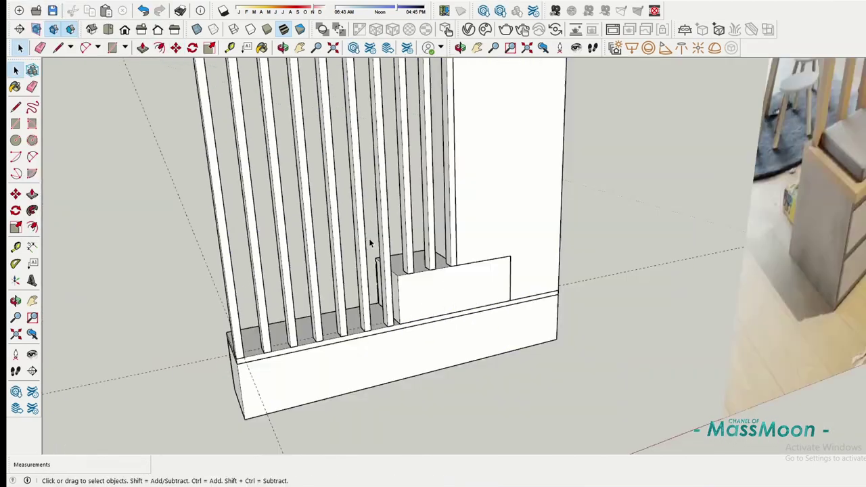
Offset the bench top's front edge by 0.4 cm and Push/Pull the strip.
mouse_move(371, 246)
middle_down()
mouse_move(333, 267)
mouse_move(345, 271)
middle_up()
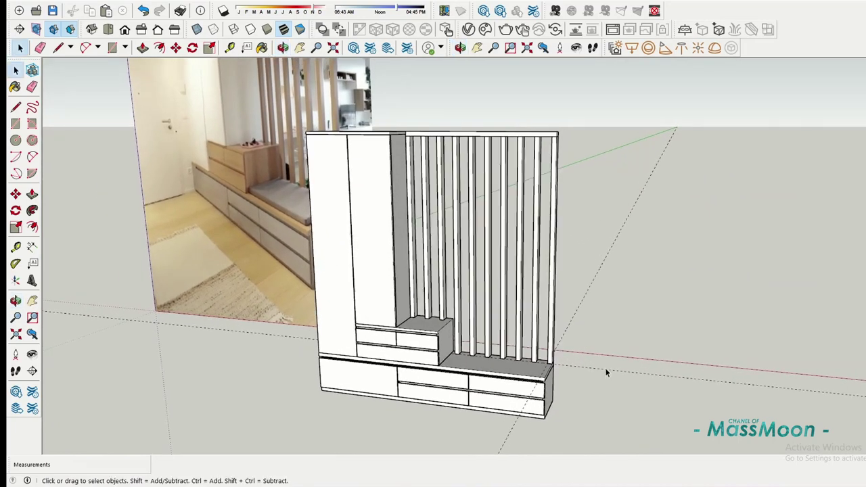
mouse_move(571, 331)
middle_down()
mouse_move(362, 373)
mouse_move(143, 259)
mouse_move(588, 393)
mouse_move(355, 274)
middle_up()
scroll(368, 284, up, 3)
scroll(323, 325, up, 3)
scroll(322, 319, up, 2)
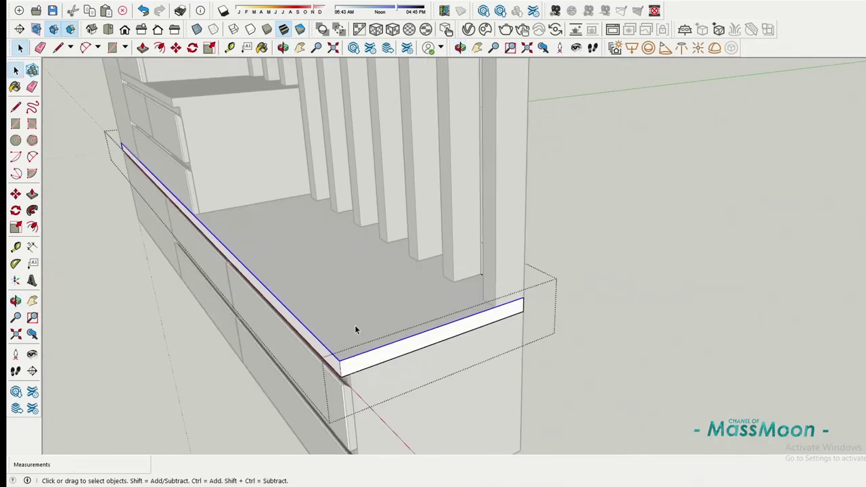
text(f4)
key(Return)
mouse_move(155, 303)
middle_down()
mouse_move(293, 242)
mouse_move(248, 359)
middle_up()
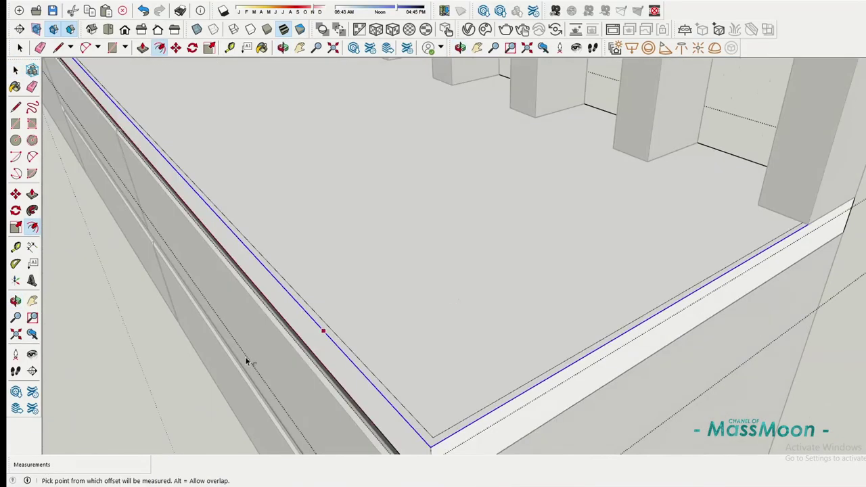
key(p)
Draw a closing line and a 2-Point Arc at the bench corner to round it.
mouse_move(329, 290)
middle_down()
mouse_move(674, 226)
mouse_move(58, 275)
mouse_move(486, 279)
mouse_move(488, 256)
mouse_move(436, 211)
middle_up()
key(l)
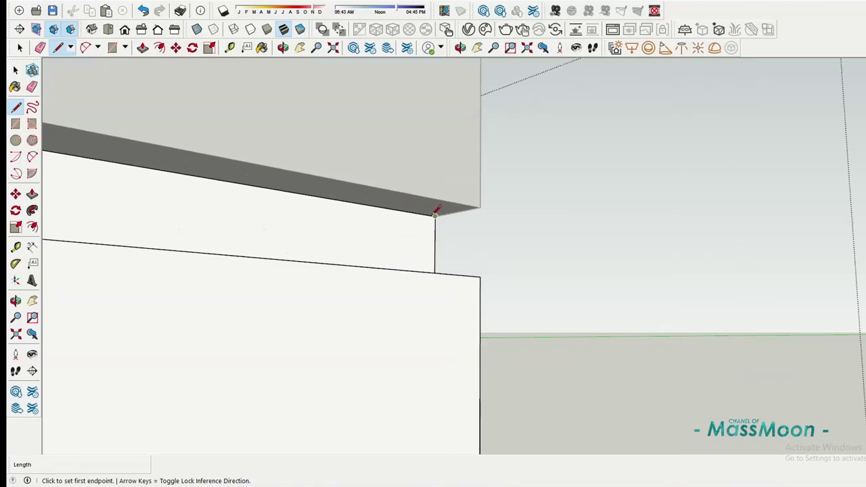
click(480, 276)
key(space)
middle_drag(480, 271, 447, 260)
key(a)
click(442, 221)
click(492, 284)
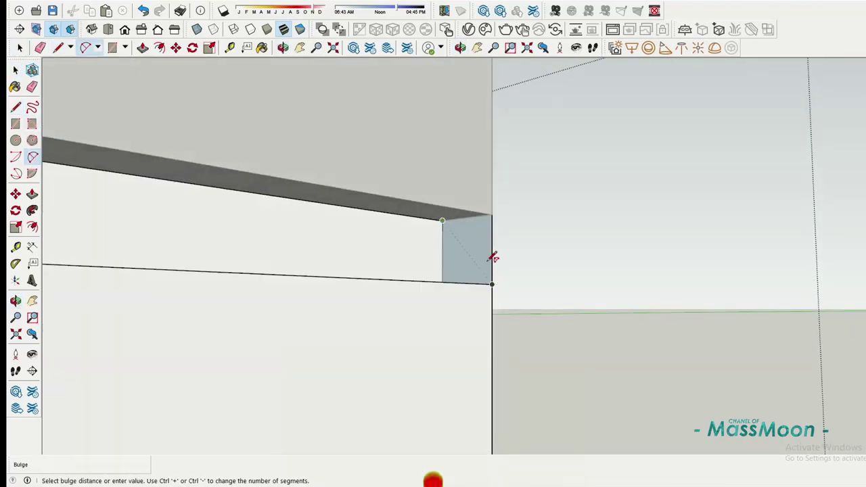
mouse_move(482, 216)
middle_down()
mouse_move(491, 232)
mouse_move(698, 257)
mouse_move(594, 236)
mouse_move(381, 91)
mouse_move(704, 130)
middle_up()
Draw a 117.5 × 38.5 cm seat rectangle on the bench top, inset 2 cm from the edge.
scroll(450, 224, down, 5)
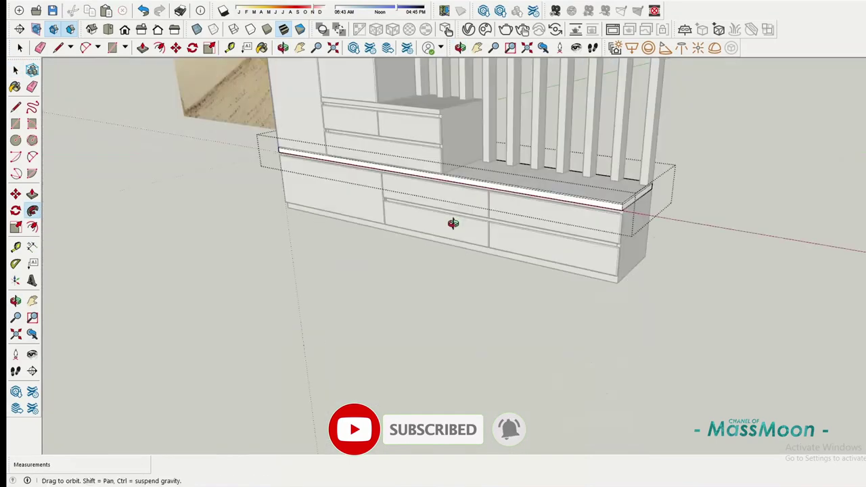
mouse_move(451, 224)
middle_down()
mouse_move(547, 290)
mouse_move(518, 300)
middle_up()
scroll(421, 271, up, 5)
scroll(193, 248, up, 3)
key(r)
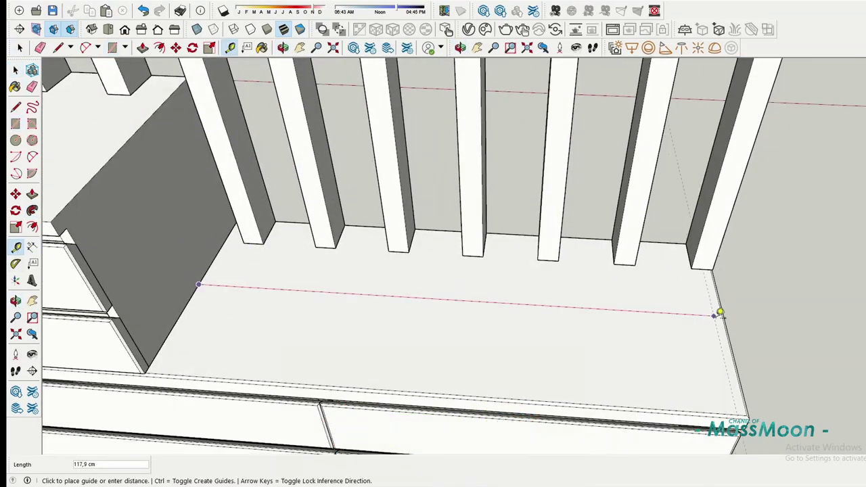
mouse_move(700, 406)
middle_down()
mouse_move(599, 218)
mouse_move(566, 381)
middle_up()
scroll(485, 408, up, 3)
scroll(316, 386, up, 3)
text(2)
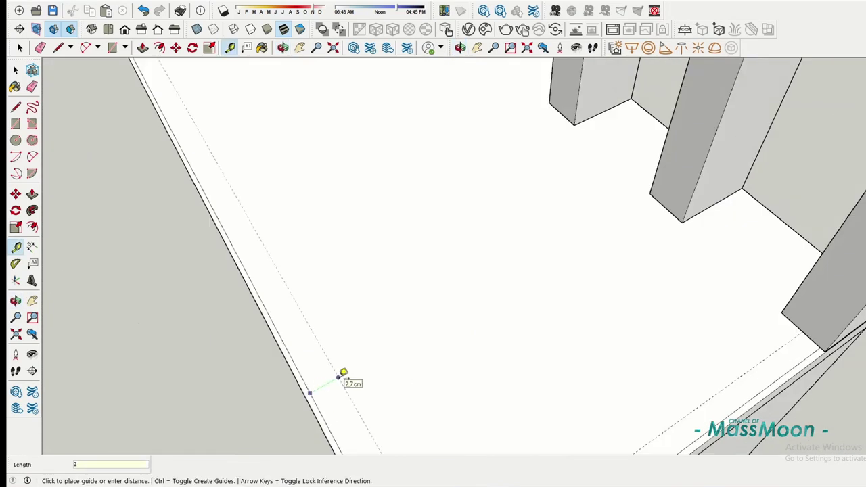
key(Return)
scroll(237, 284, down, 5)
scroll(167, 187, up, 3)
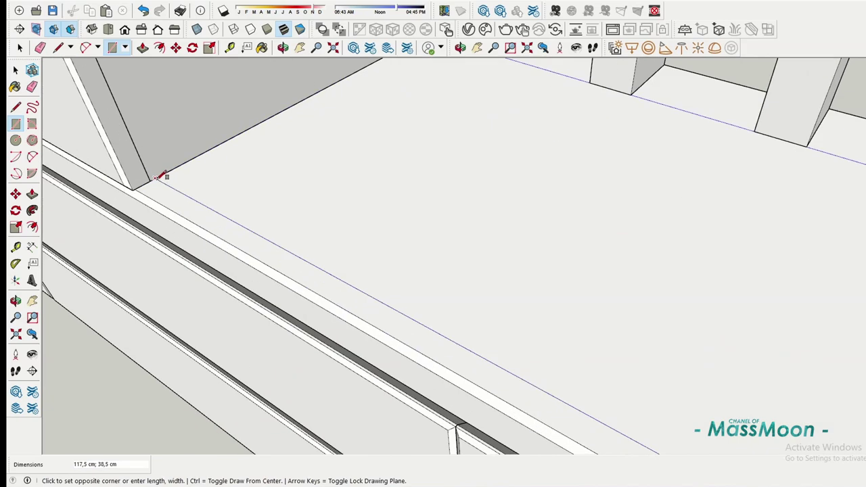
click(167, 187)
scroll(168, 187, down, 3)
Extrude the rectangle into a cushion block, offset an inner outline, and raise it 2 cm.
key(p)
mouse_move(271, 203)
middle_down()
mouse_move(357, 174)
mouse_move(465, 193)
middle_up()
click(358, 174)
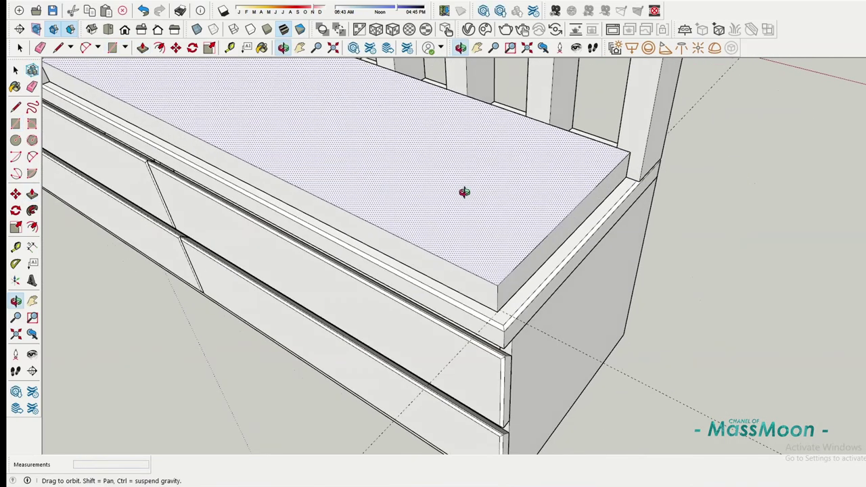
key(f)
click(570, 236)
click(543, 264)
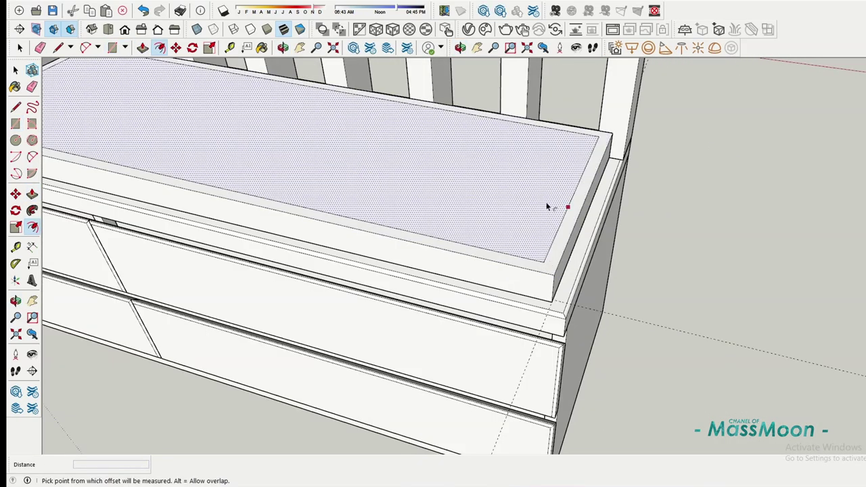
middle_drag(551, 207, 406, 270)
click(32, 194)
click(392, 284)
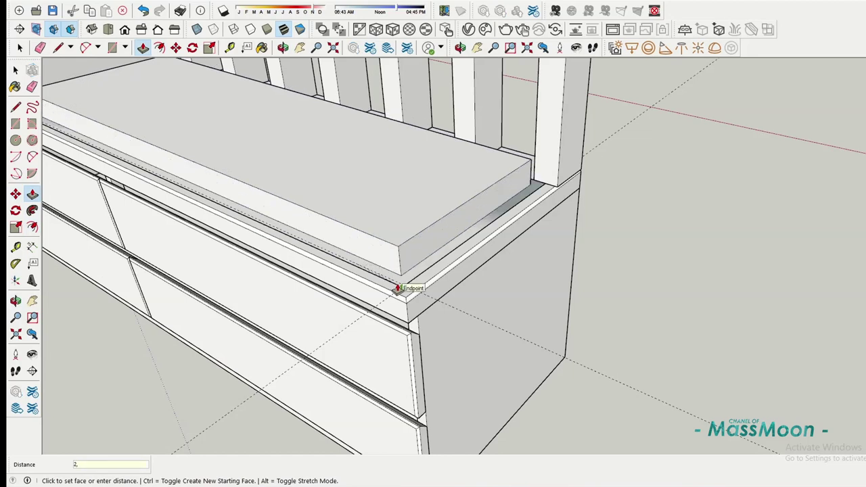
key(Return)
scroll(354, 248, up, 3)
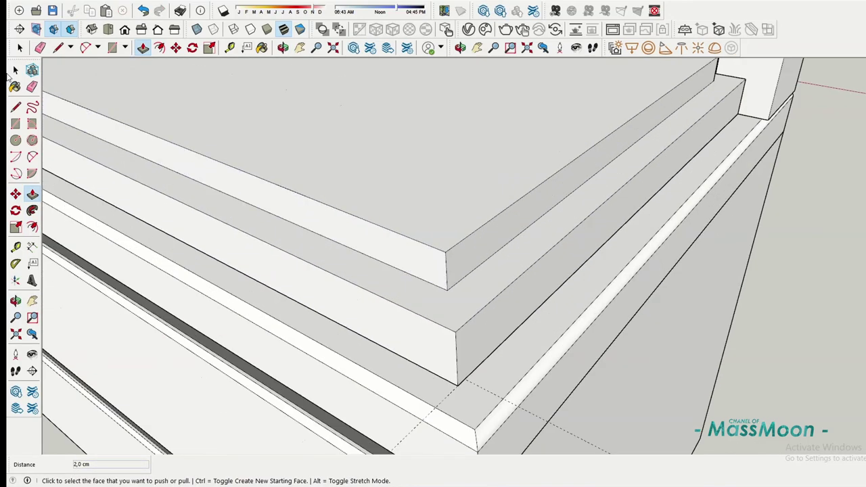
Round the slab's top edge with Follow Me along the top face, then soften its edges.
click(15, 70)
middle_drag(169, 203, 45, 142)
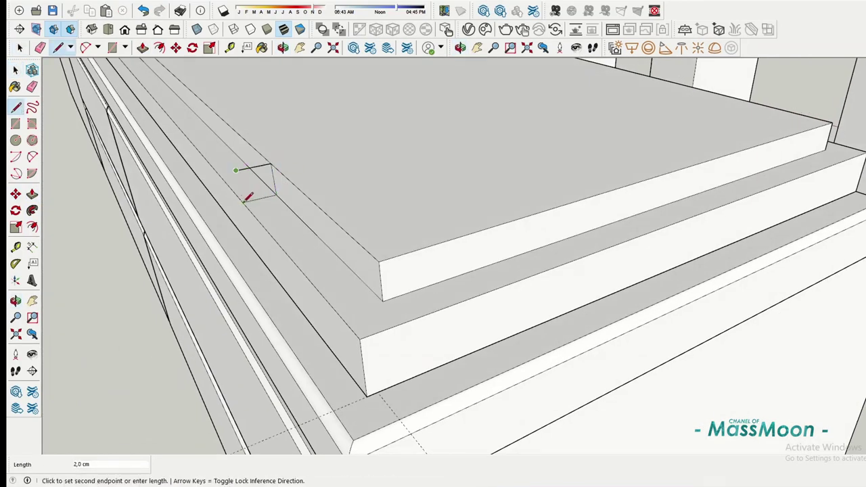
scroll(256, 177, up, 2)
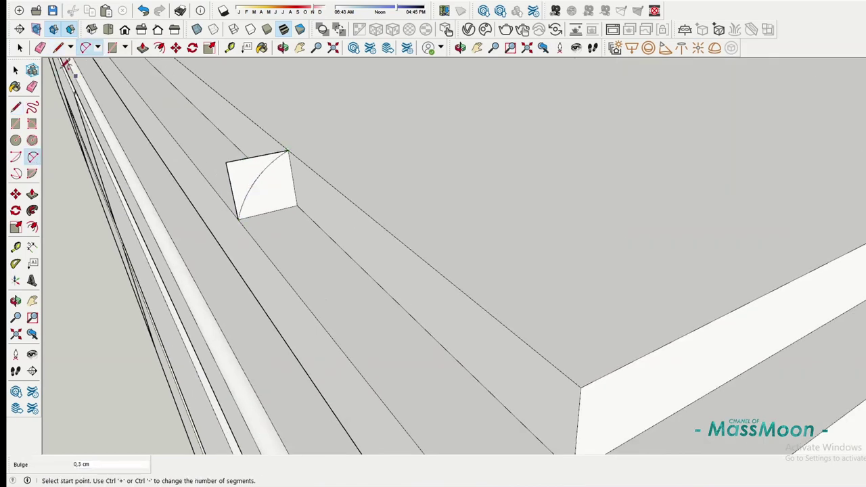
scroll(234, 166, down, 3)
click(294, 141)
click(271, 186)
middle_drag(280, 183, 318, 214)
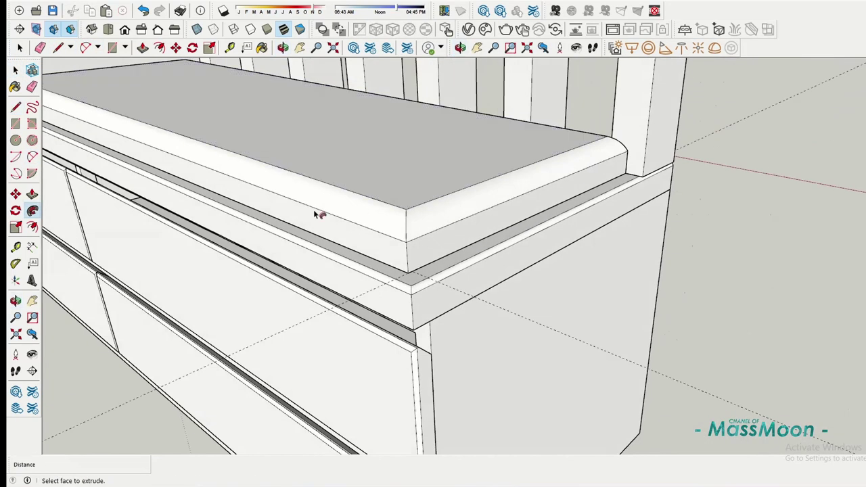
triple_click(429, 193)
right_click(429, 192)
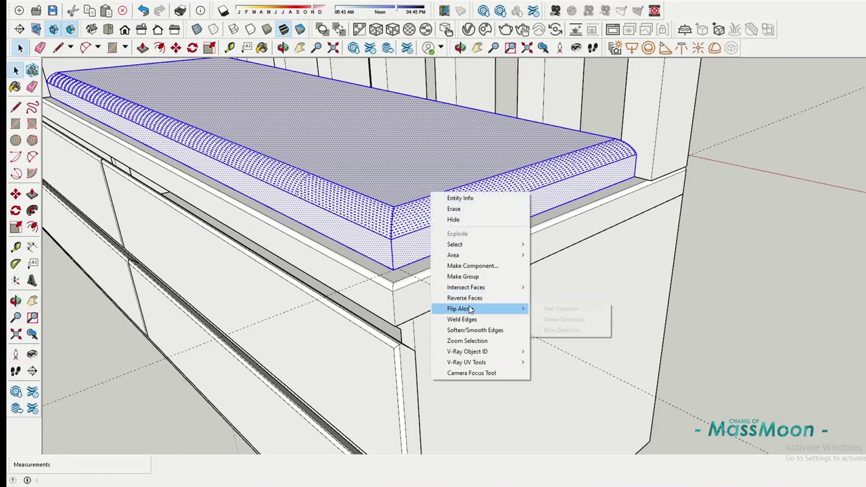
click(473, 331)
Copy the slab above the original and flip the copy upside down.
key(p)
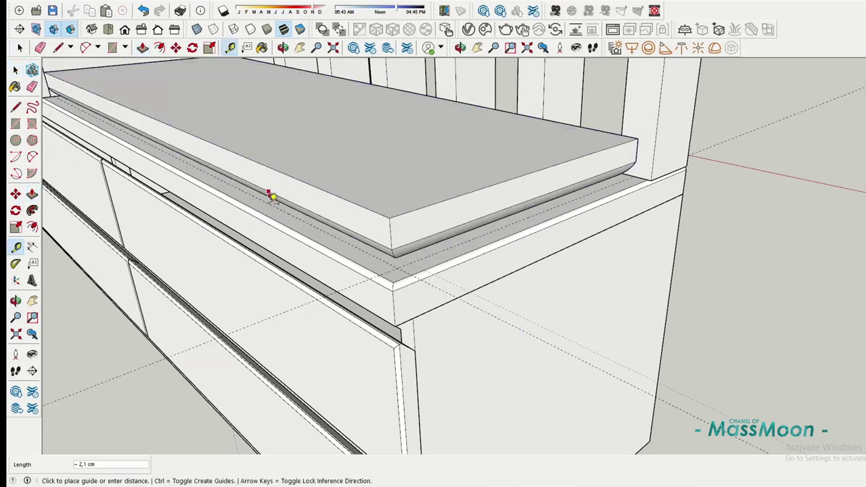
key(space)
triple_click(232, 121)
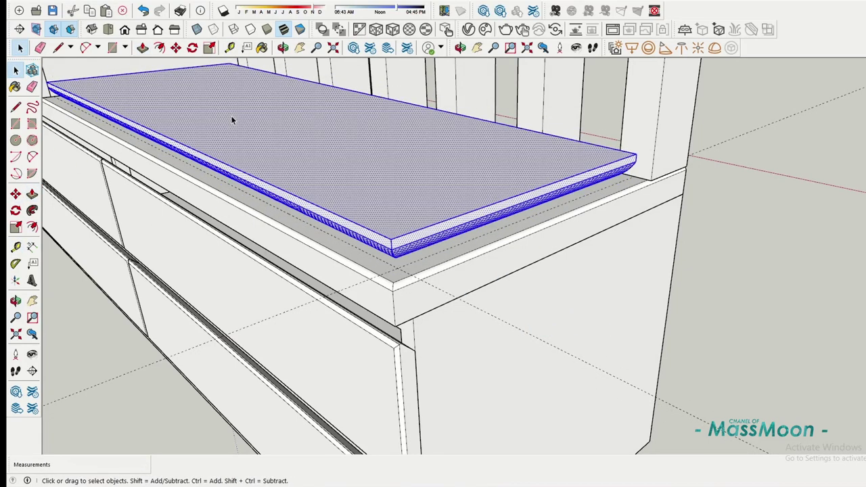
key(ctrl)
click(395, 245)
click(397, 194)
right_click(373, 139)
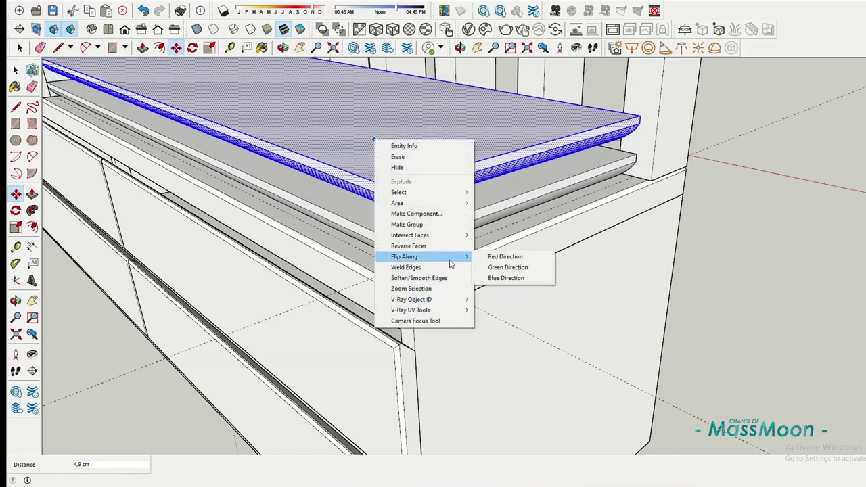
click(494, 280)
Set the flipped cushion onto the seat and soften its edges for a smooth look.
click(467, 244)
click(474, 270)
key(space)
mouse_move(526, 219)
middle_down()
mouse_move(474, 223)
mouse_move(376, 203)
middle_up()
right_click(395, 225)
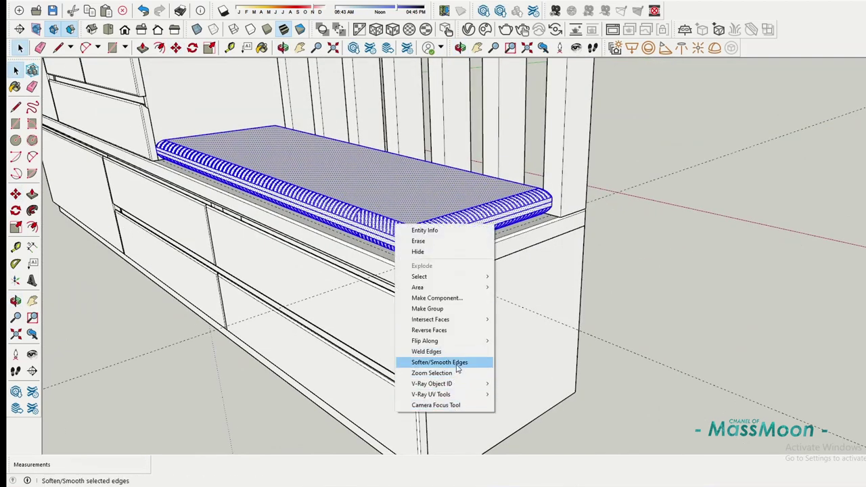
click(457, 367)
drag(743, 437, 750, 439)
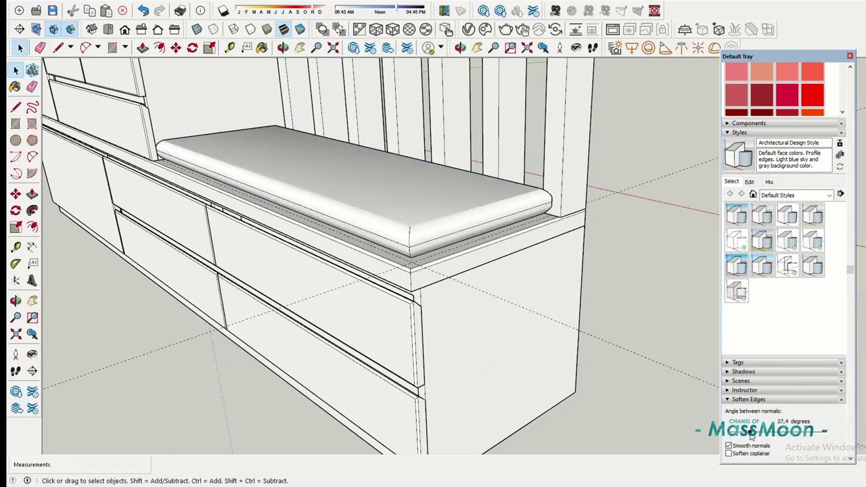
Make the whole cushion a single group.
triple_click(430, 184)
right_click(429, 182)
click(457, 261)
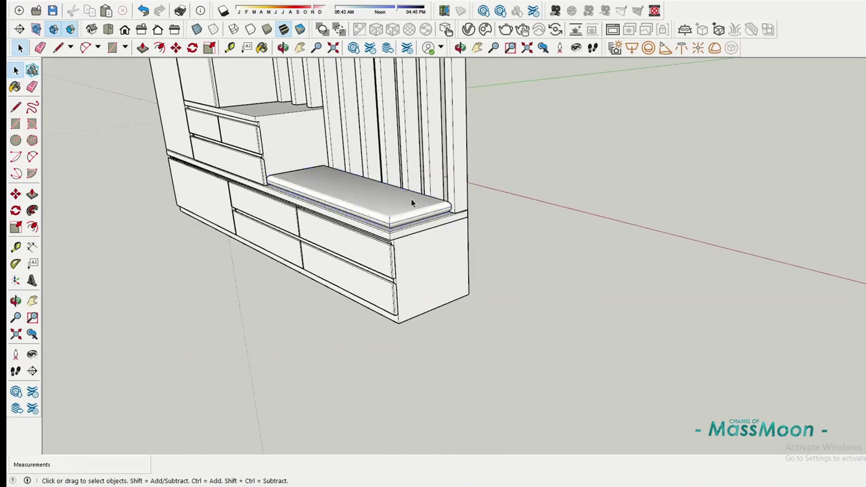
middle_drag(411, 203, 671, 222)
Paint the tower WhiteSmoke, the lower drawers LightGray, and the slats and upper drawers wood.
key(b)
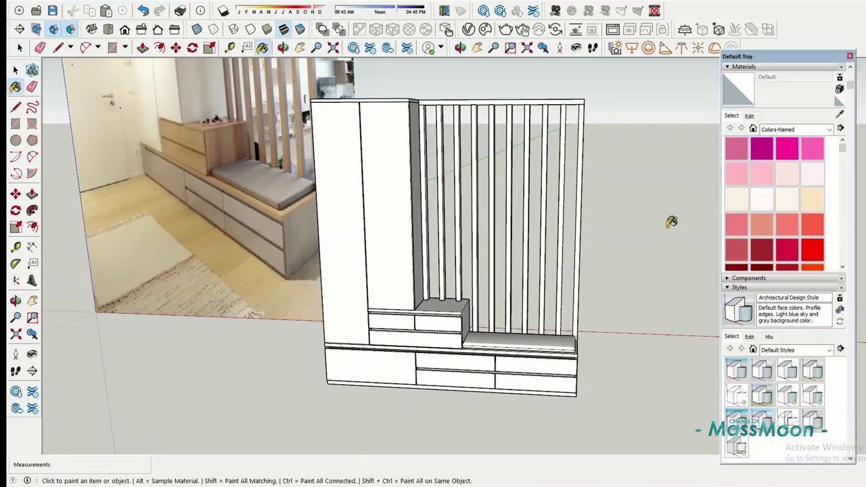
scroll(748, 210, down, 5)
scroll(747, 210, down, 5)
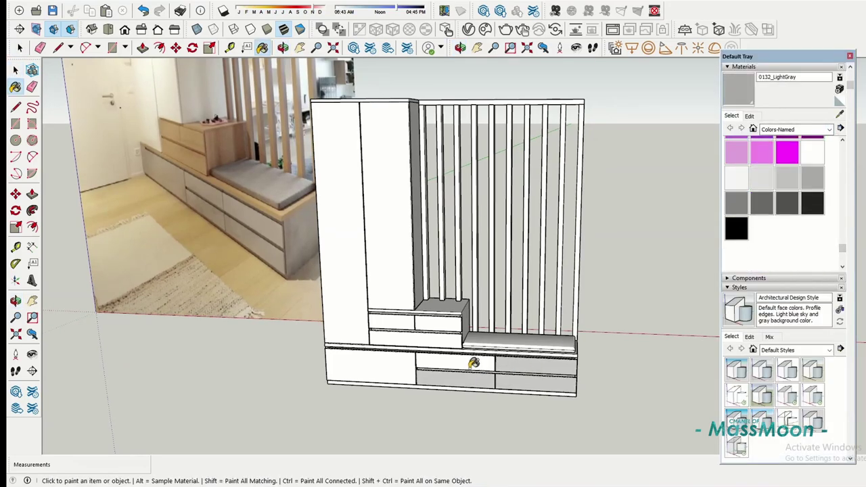
middle_drag(474, 364, 747, 313)
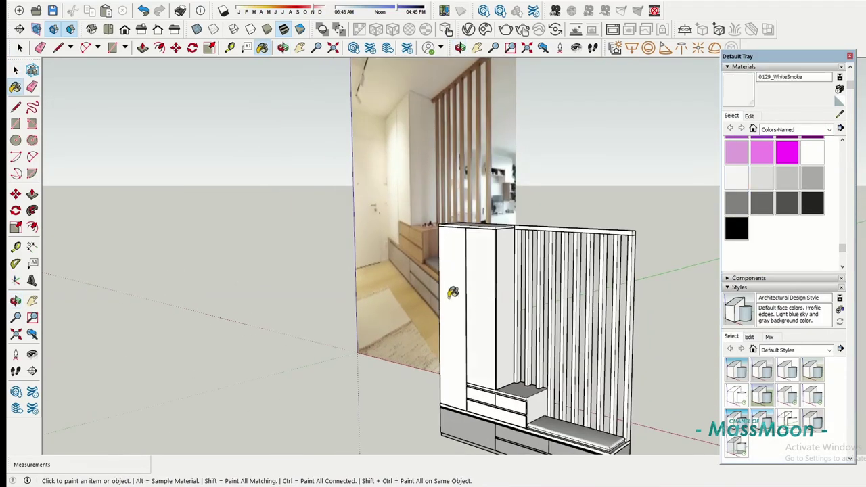
scroll(844, 252, up, 2)
click(762, 259)
middle_drag(649, 224, 594, 210)
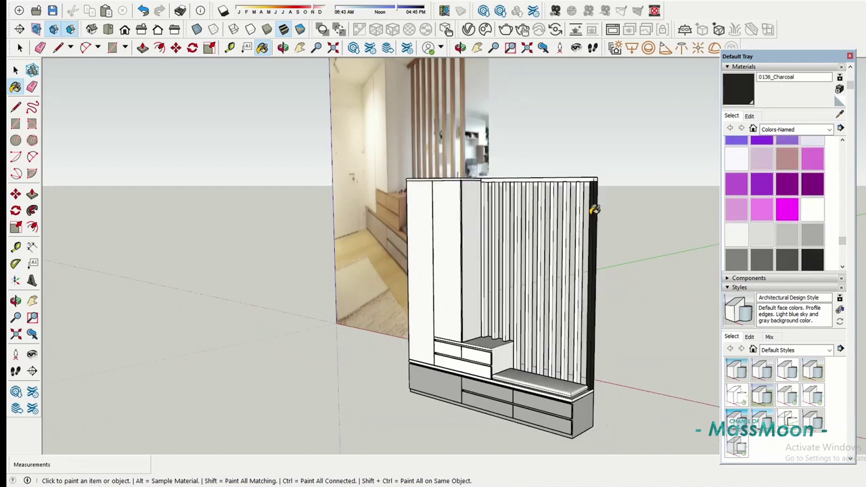
scroll(581, 295, up, 3)
key(b)
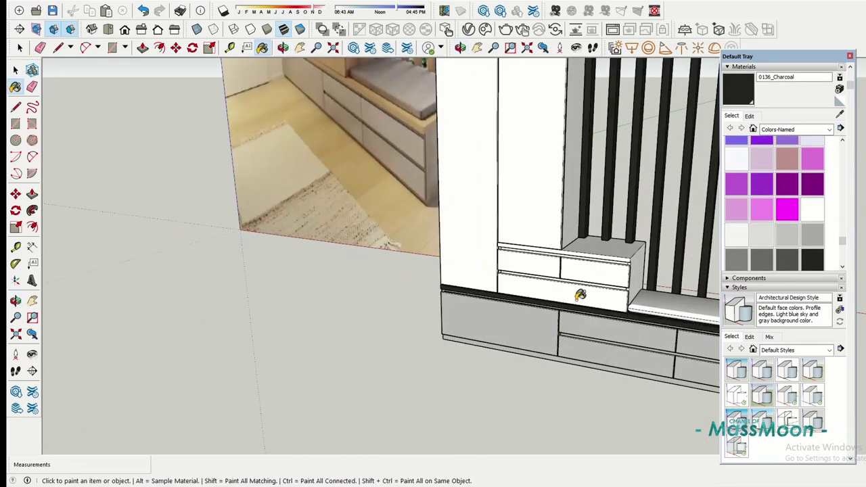
scroll(629, 230, up, 2)
scroll(586, 276, down, 5)
middle_drag(586, 276, 537, 332)
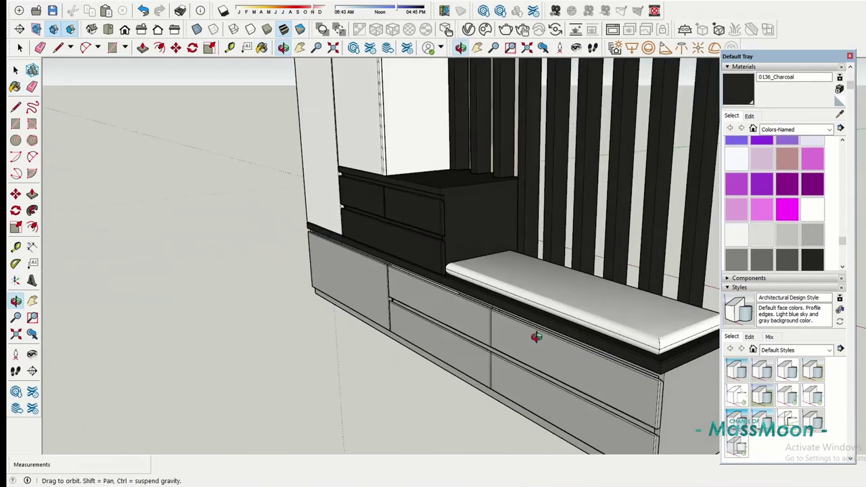
scroll(542, 236, down, 3)
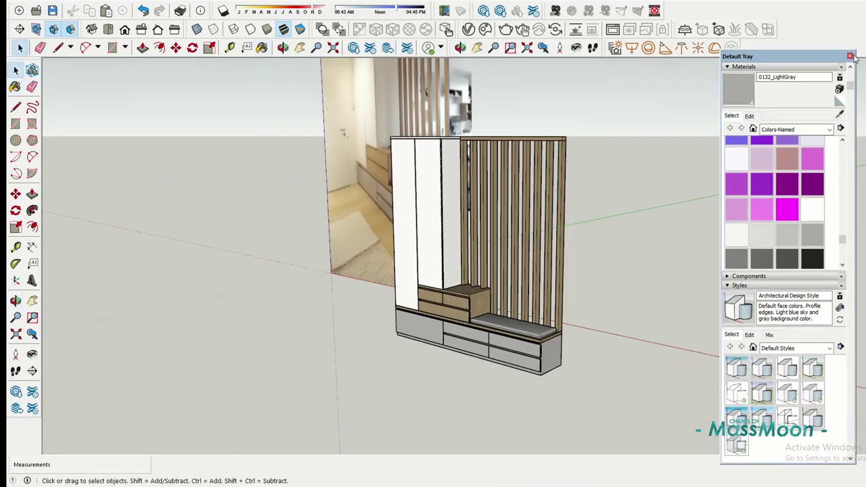
Close the Materials tray and turn shadows on.
click(851, 56)
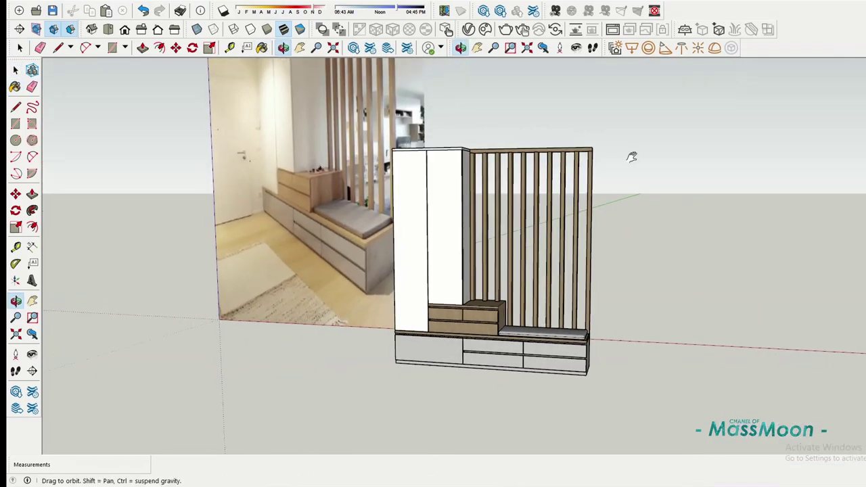
middle_drag(632, 155, 611, 178)
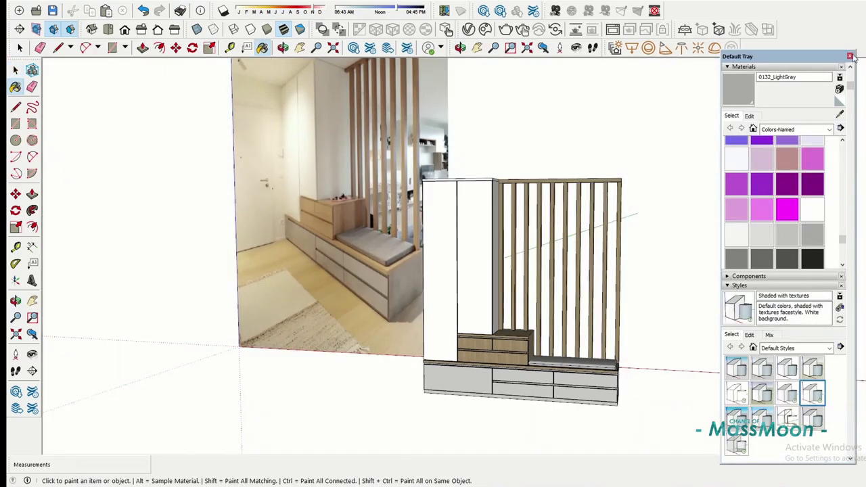
click(224, 10)
middle_drag(500, 224, 516, 236)
Scale the reference photo down uniformly to 0.74.
drag(516, 235, 426, 224)
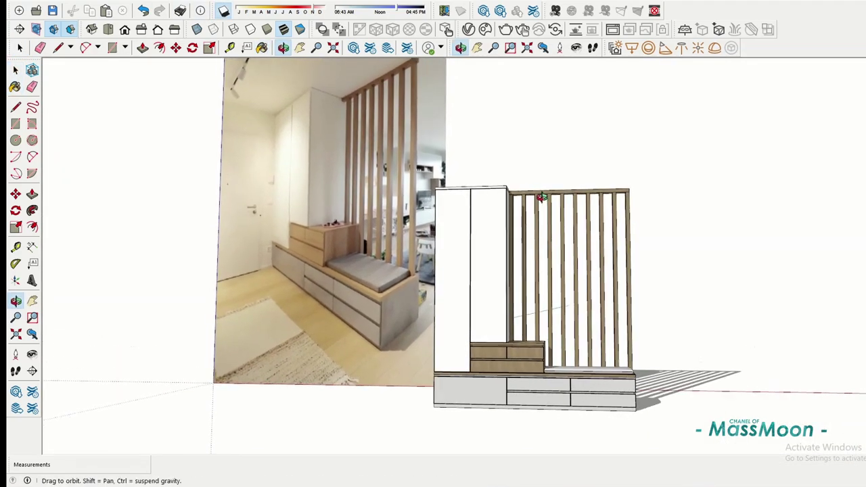
key(space)
scroll(426, 224, up, 2)
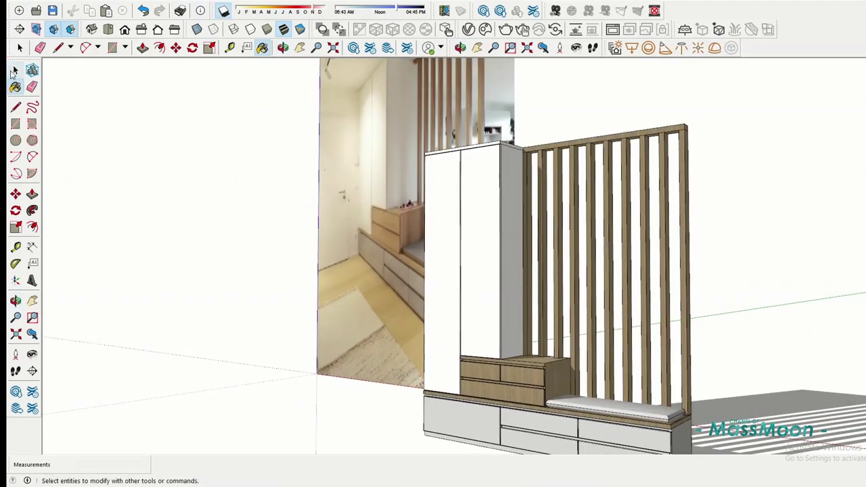
middle_drag(426, 224, 474, 284)
scroll(511, 340, up, 3)
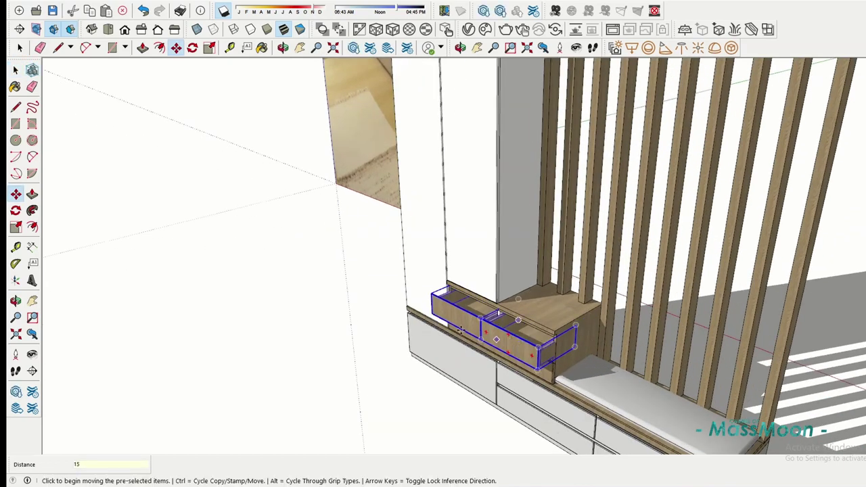
scroll(524, 390, down, 3)
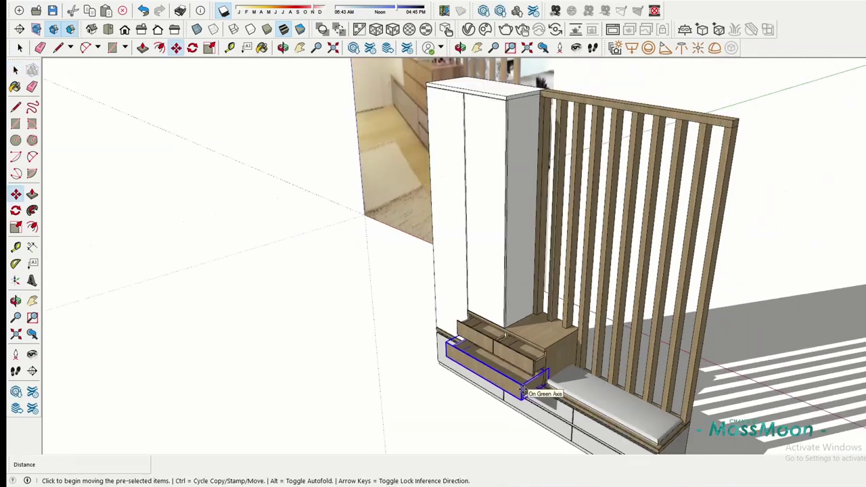
key(space)
middle_drag(523, 391, 719, 275)
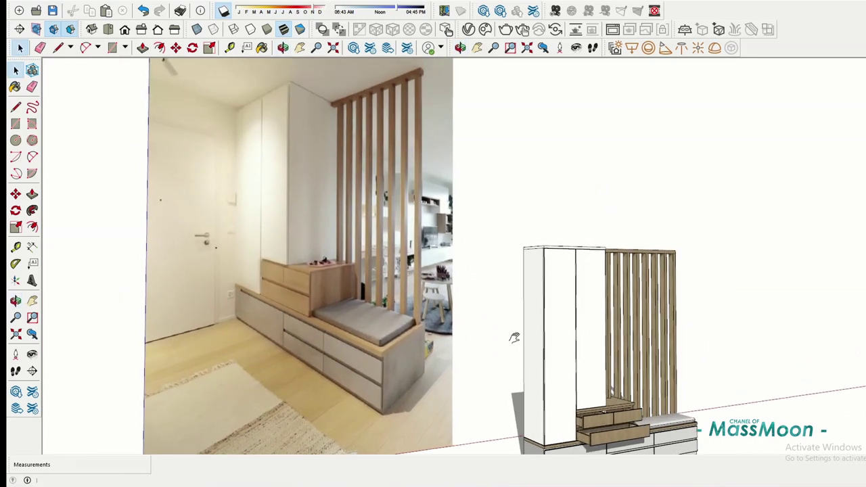
middle_drag(652, 250, 389, 242)
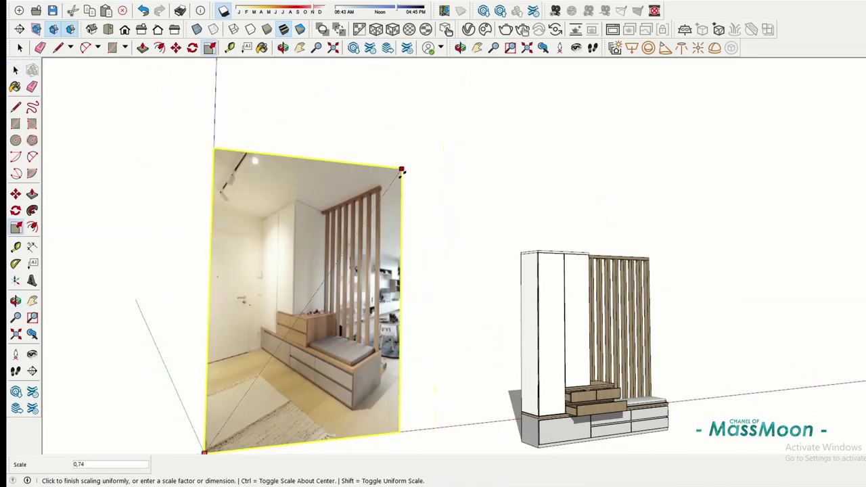
drag(461, 83, 372, 212)
Group the whole cabinet and move it right beside the reference photo.
key(space)
click(666, 242)
key(m)
middle_drag(667, 242, 528, 411)
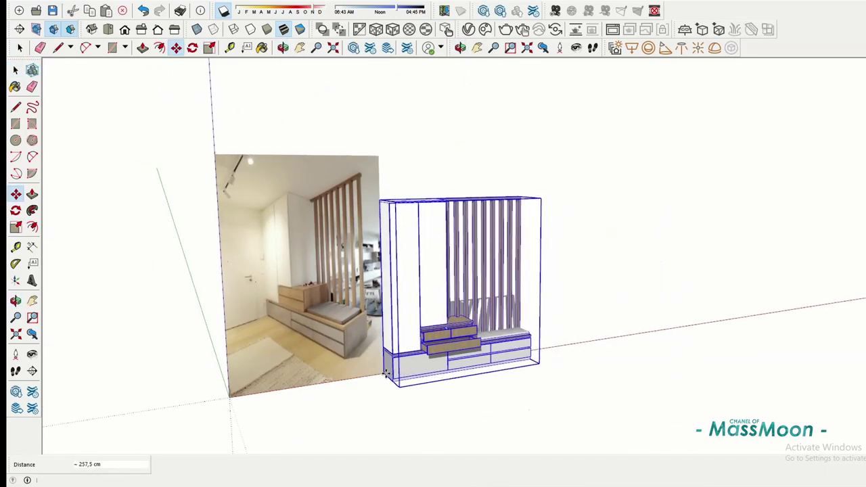
key(space)
mouse_move(387, 374)
middle_down()
mouse_move(510, 302)
mouse_move(394, 315)
mouse_move(622, 330)
middle_up()
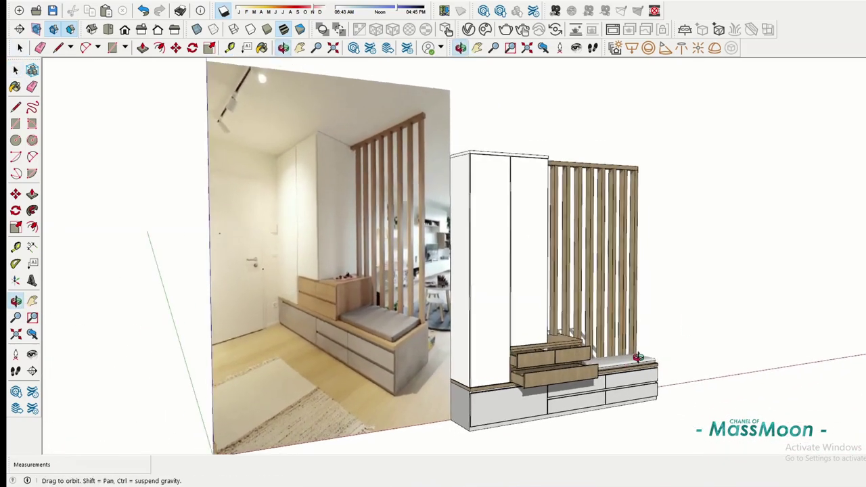
middle_drag(638, 357, 322, 396)
scroll(472, 381, up, 4)
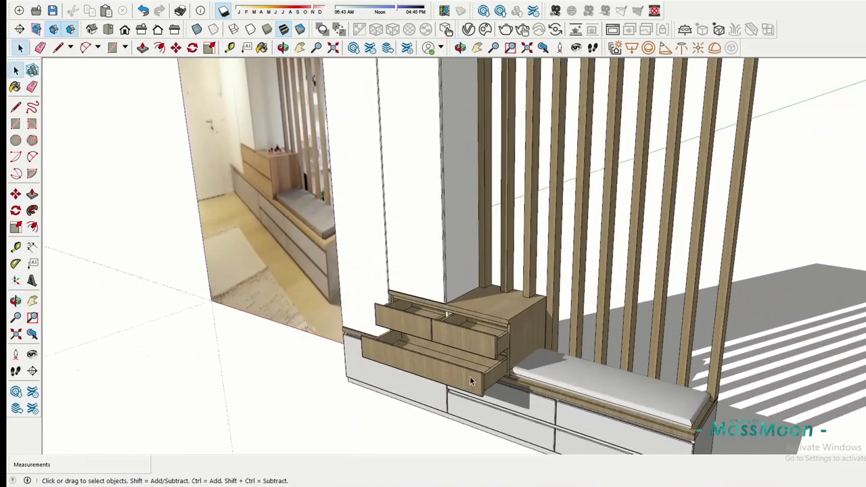
scroll(470, 377, down, 3)
middle_drag(470, 376, 555, 379)
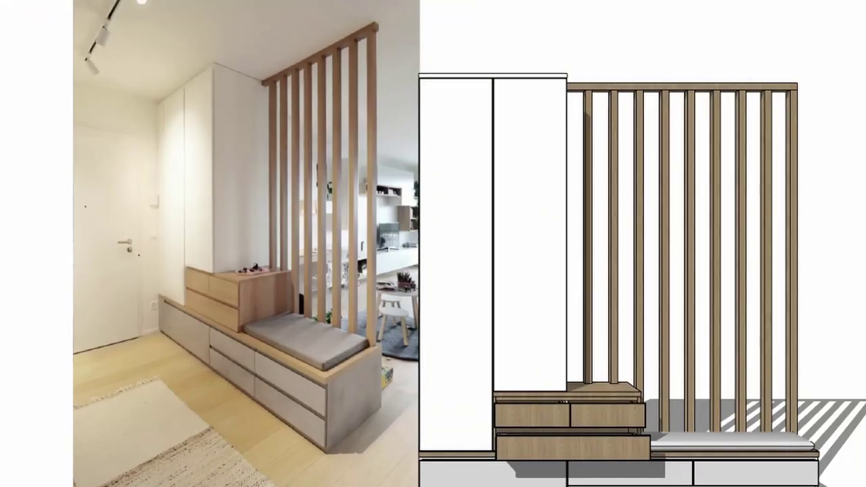